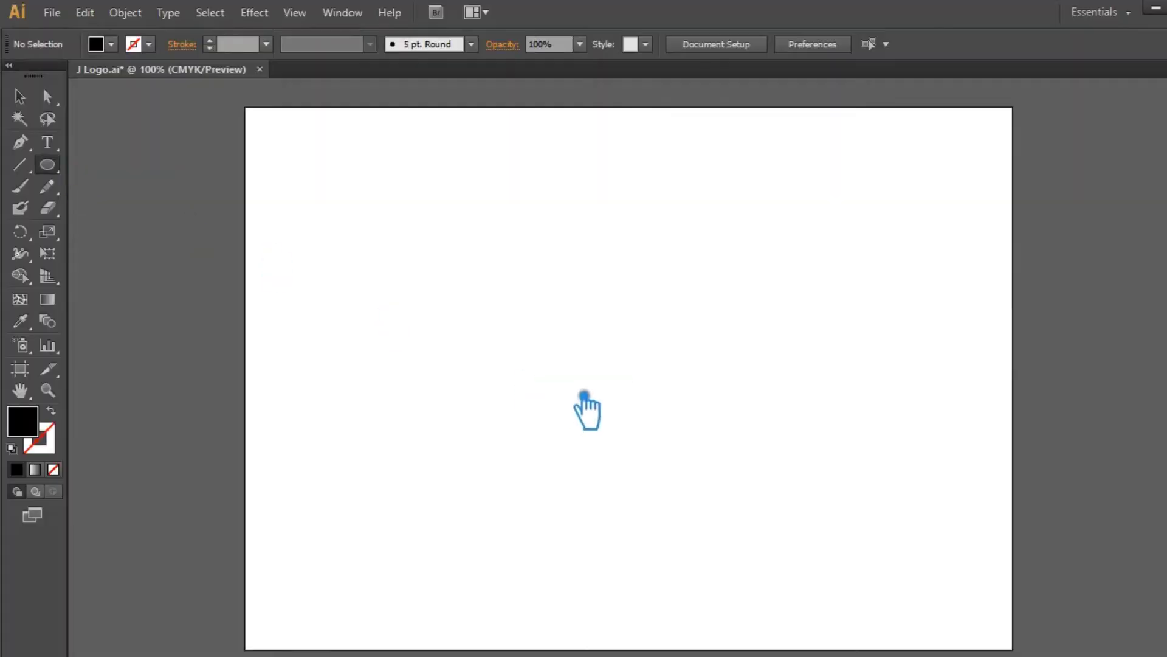
Draw a circle near the artboard centre and paste a front copy scaled down to 3.14 in.
left_click_drag(541, 351, 813, 555)
key("v")
left_click_drag(749, 452, 667, 317)
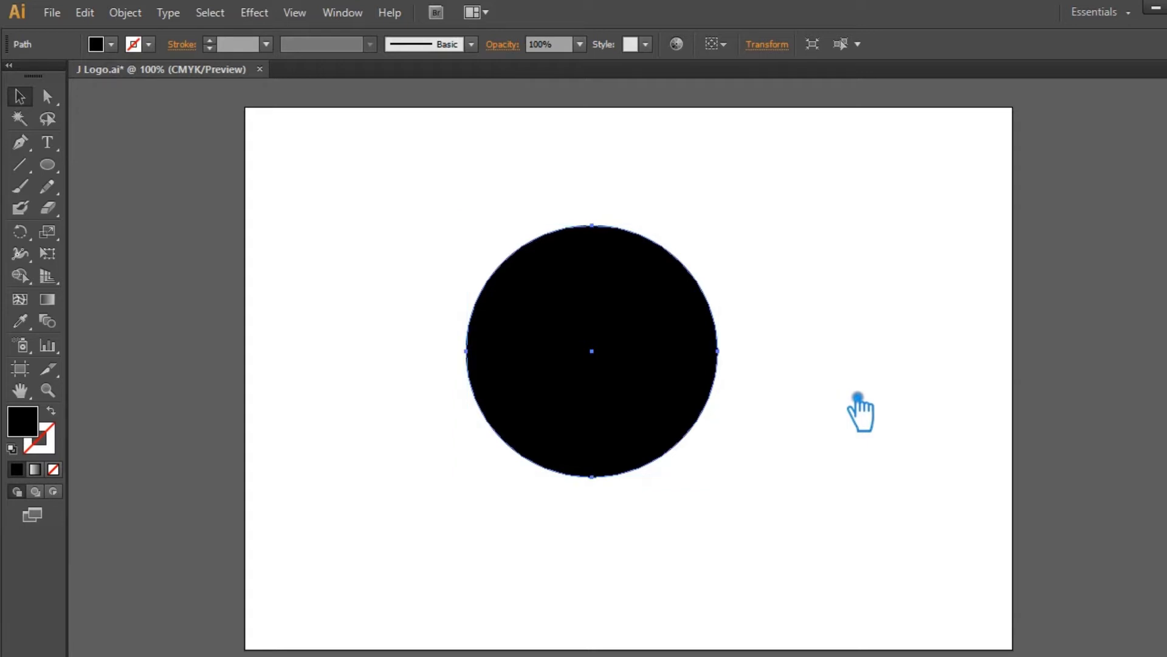
key("ctrl+shift+b")
key("ctrl+shift+b")
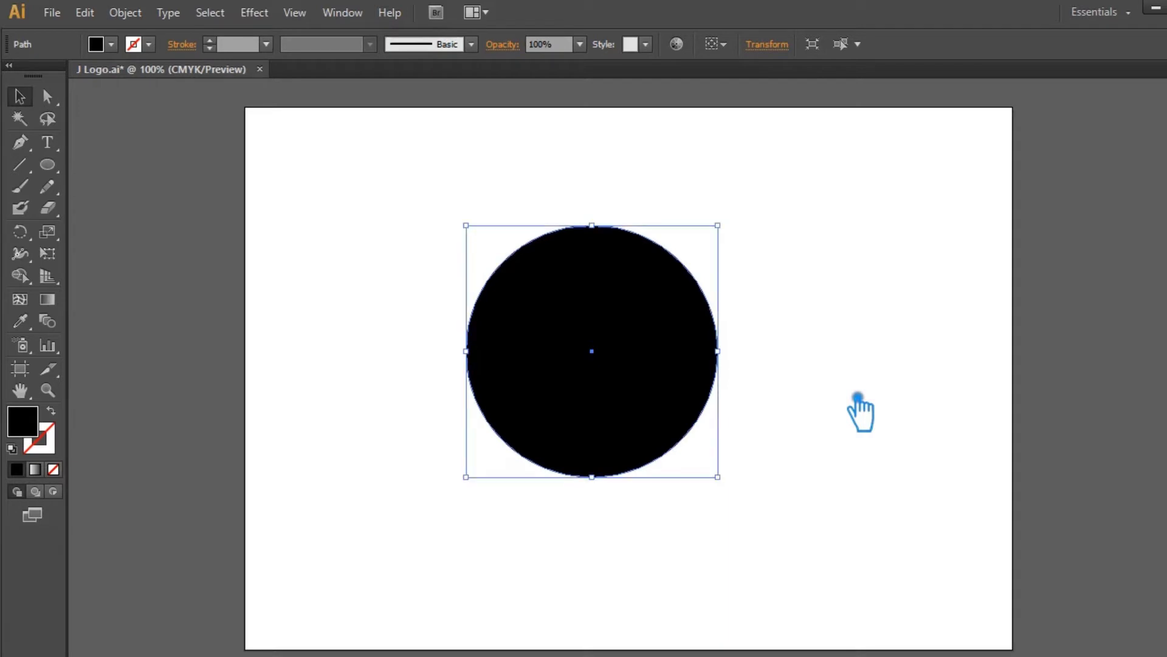
left_click_drag(734, 235, 724, 248)
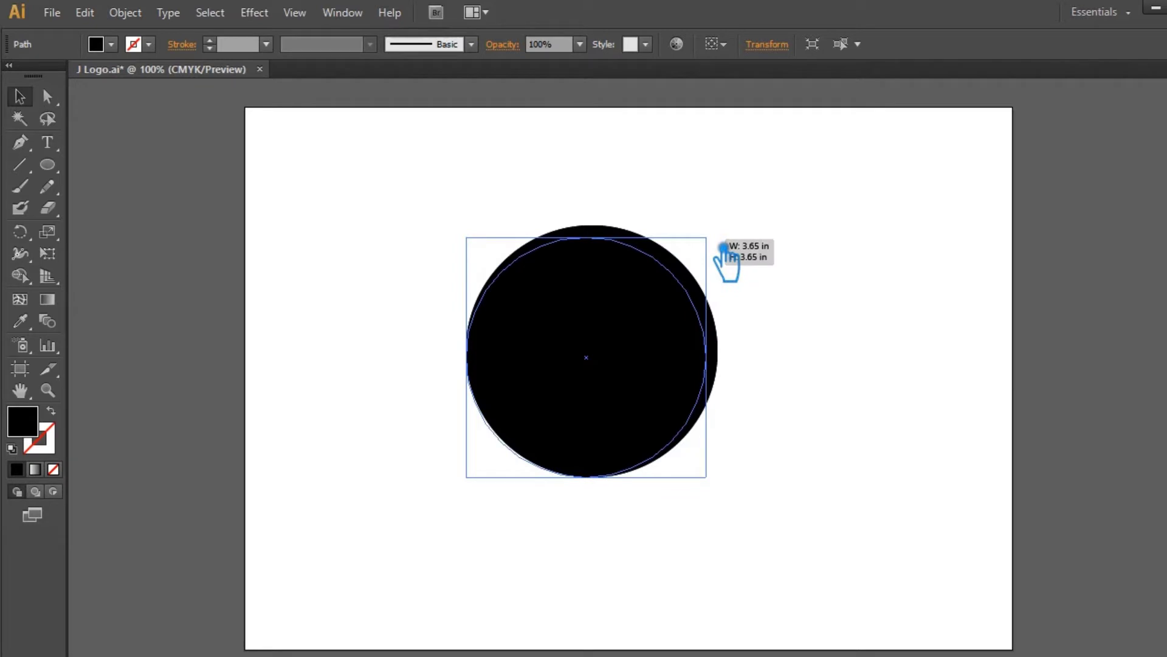
left_click_drag(724, 247, 711, 263)
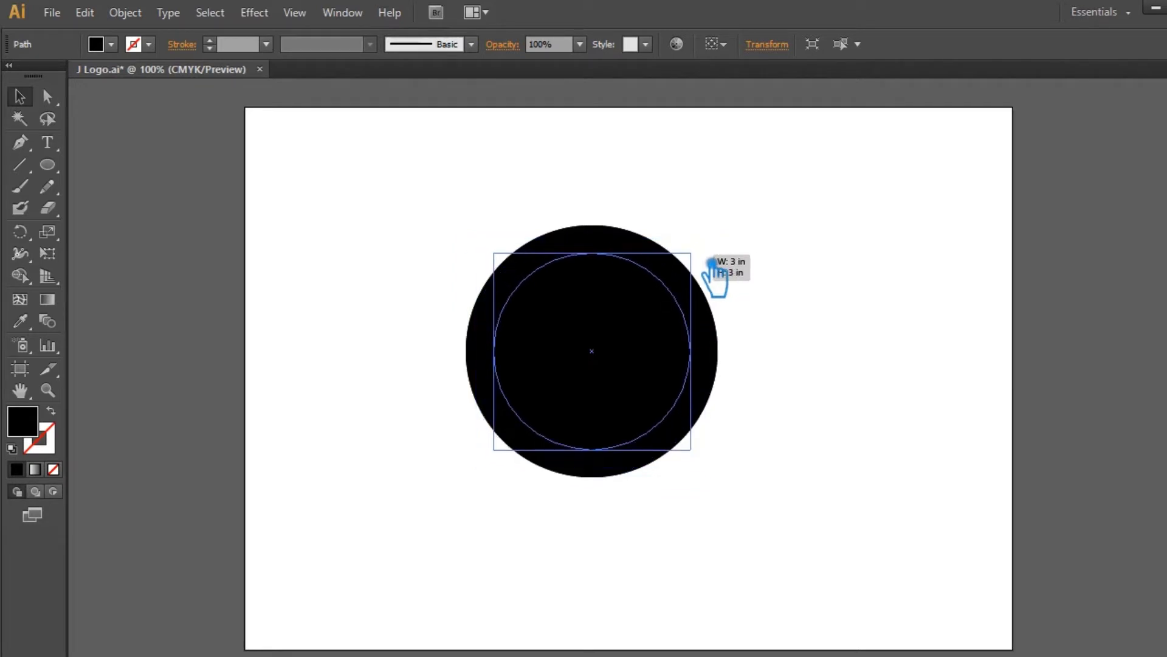
left_click_drag(713, 263, 737, 246)
left_click(797, 329)
Cut the smaller circle from the larger one with Pathfinder Minus Front.
left_click_drag(833, 483, 372, 205)
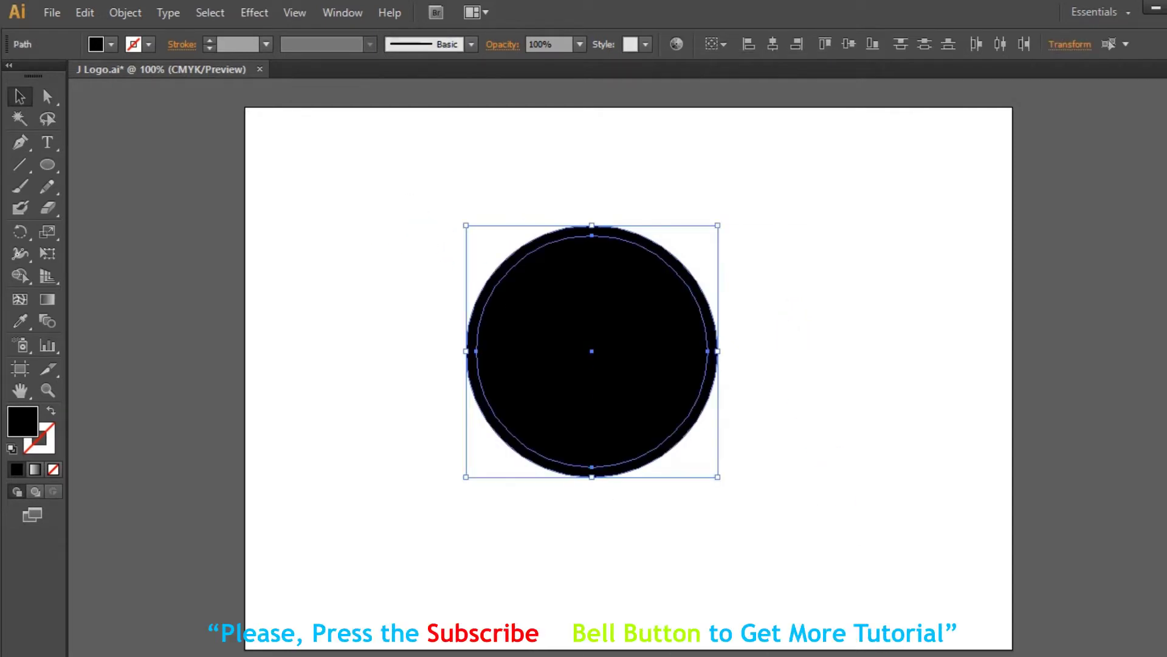
key("ctrl+shift+F9")
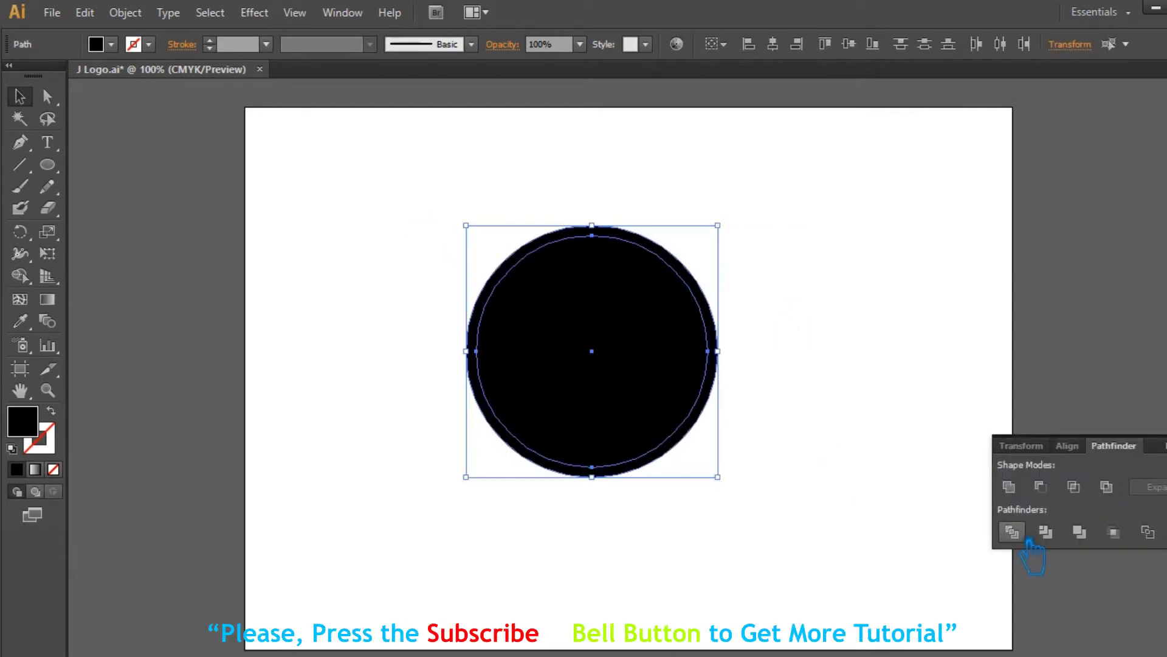
left_click(1026, 538)
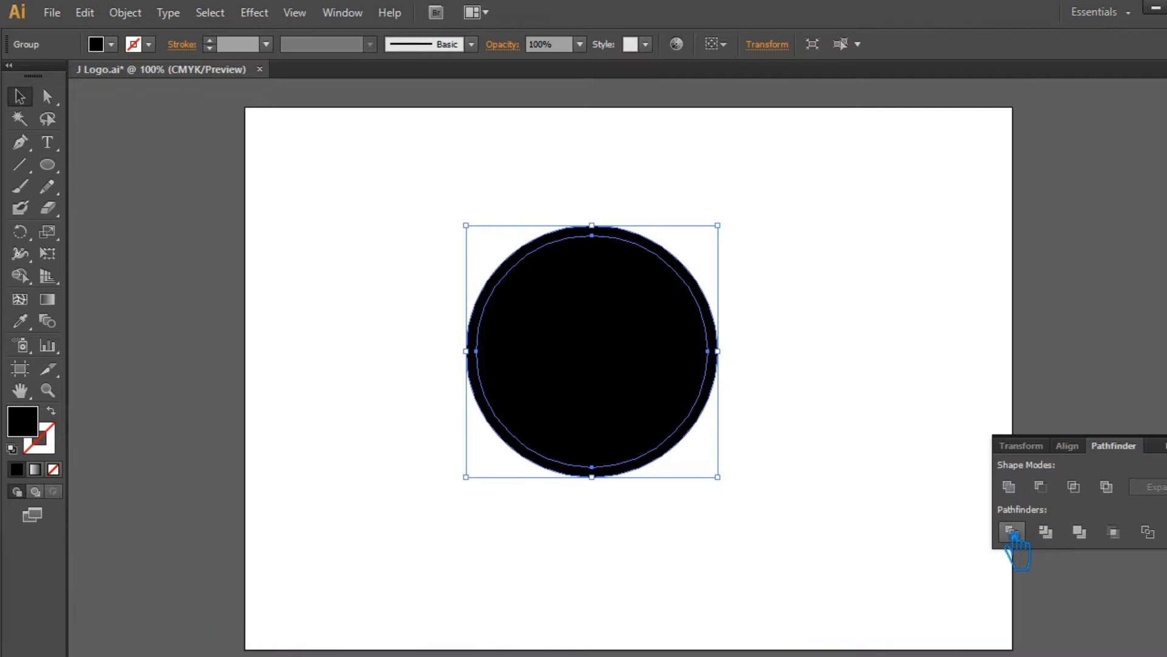
key("ctrl+z")
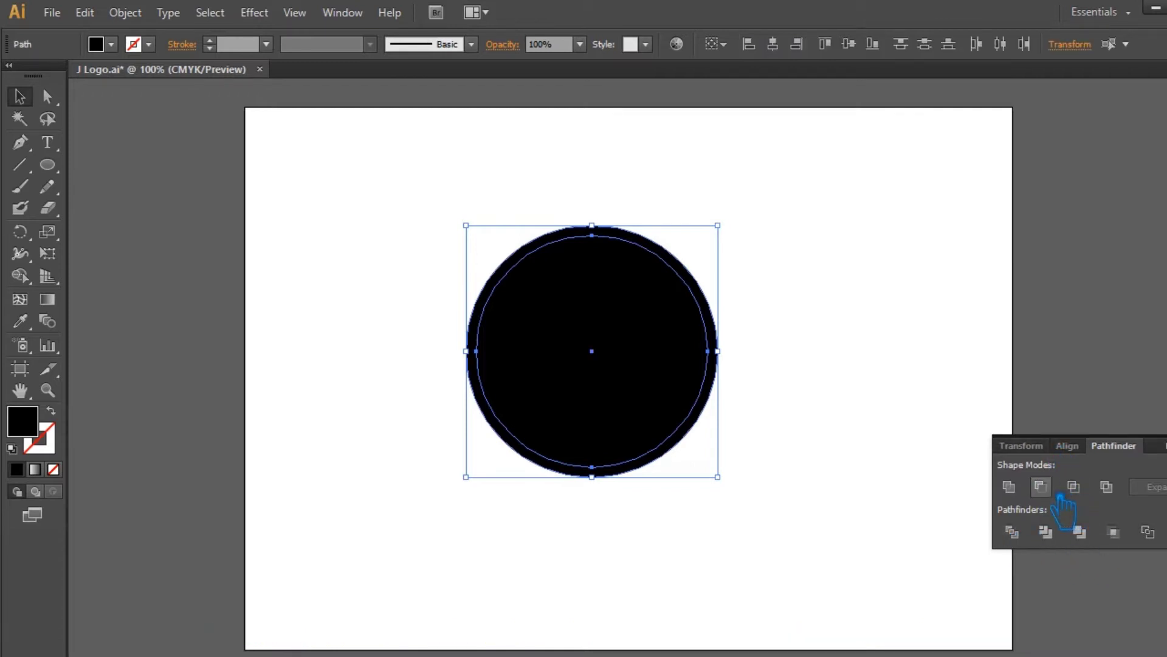
left_click(1041, 486)
left_click(873, 324)
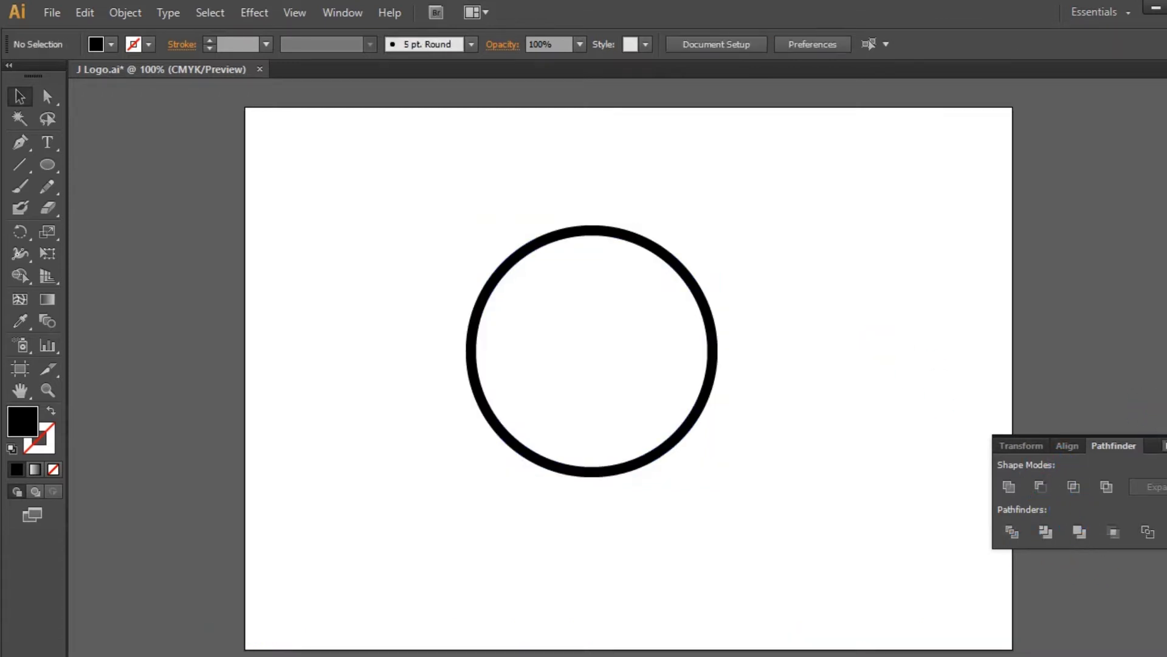
key("ctrl+shift+F9")
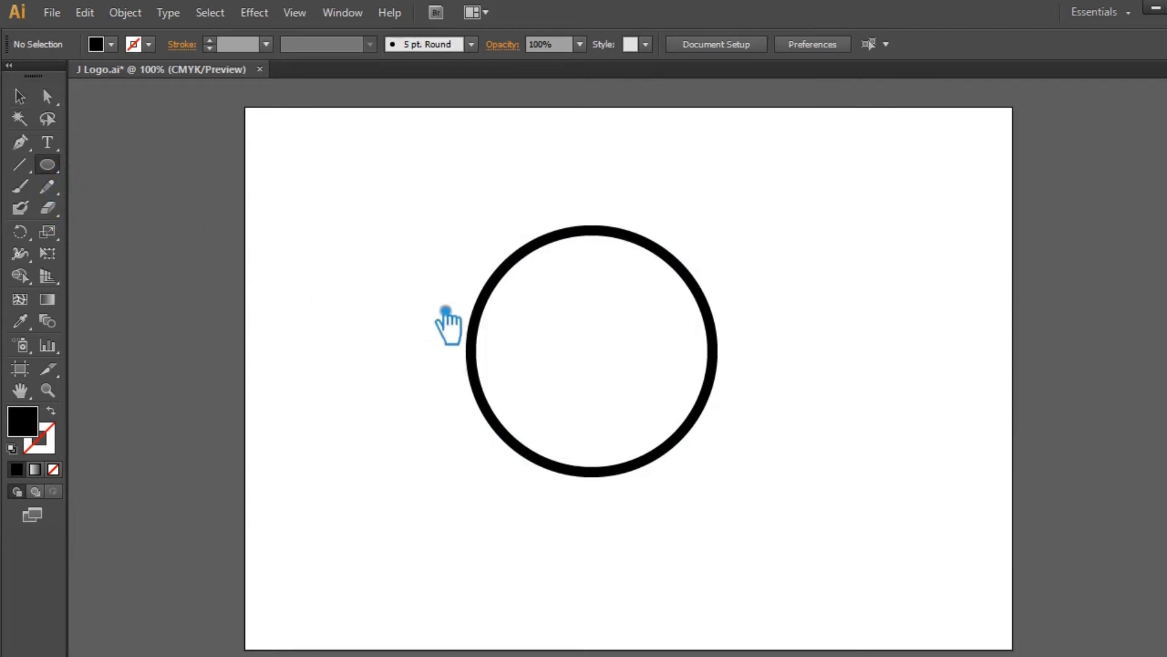
Draw a 3.08 in circle from the ring's centre and reshape its left and top edges.
left_click_drag(592, 351, 710, 415)
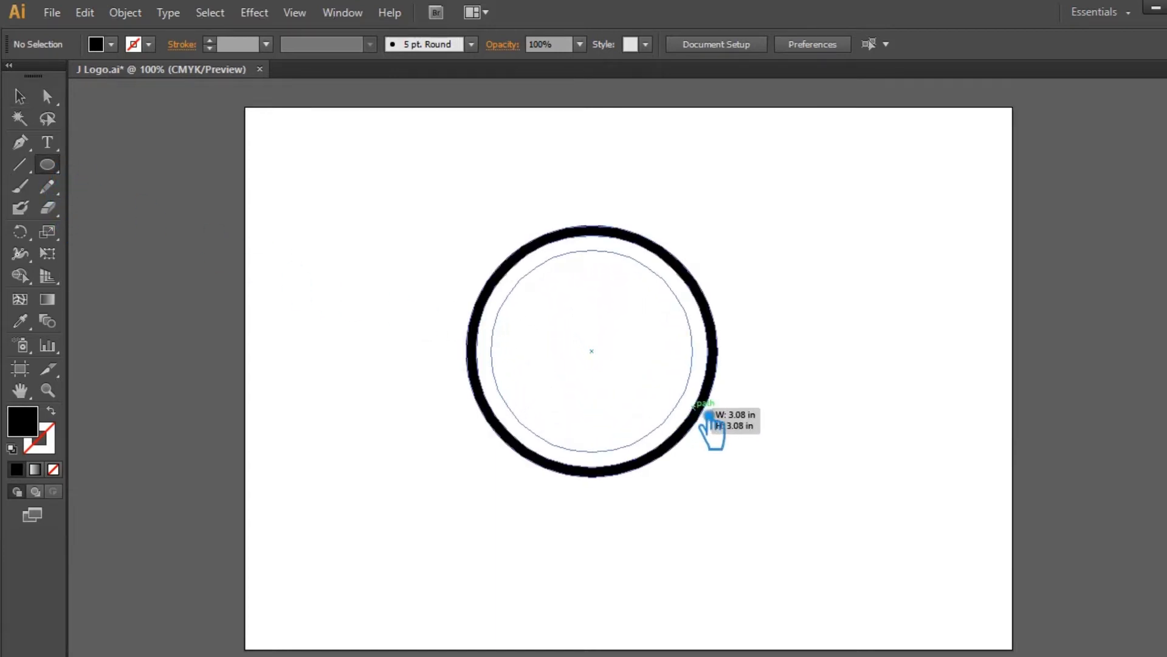
left_click_drag(710, 415, 709, 417)
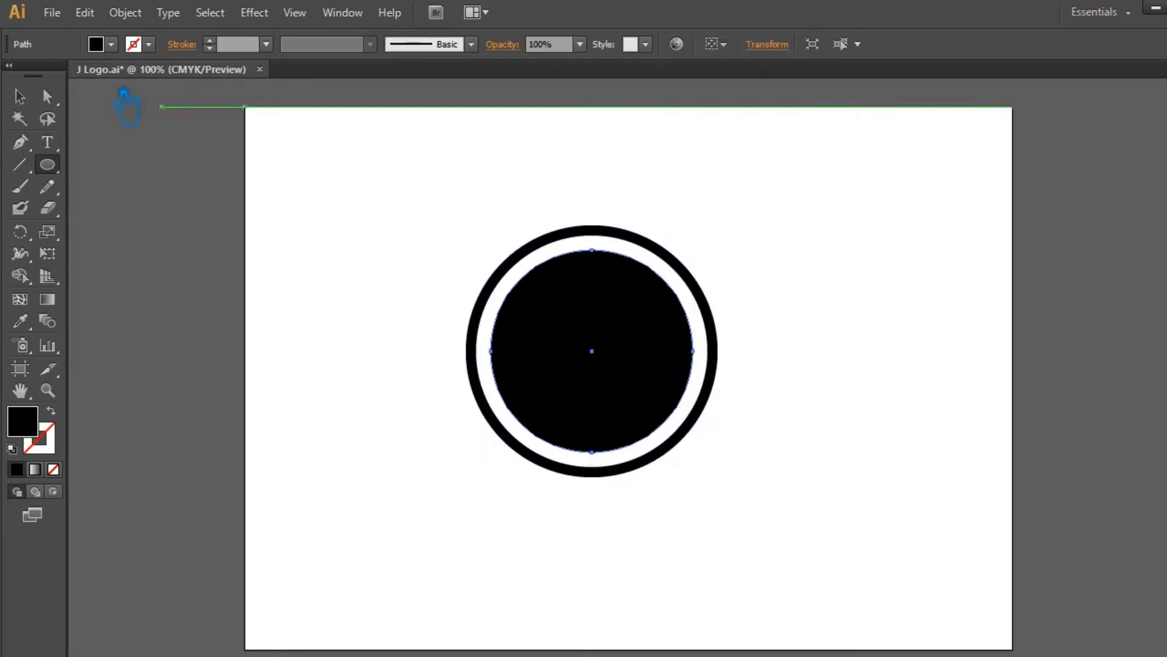
key("ctrl")
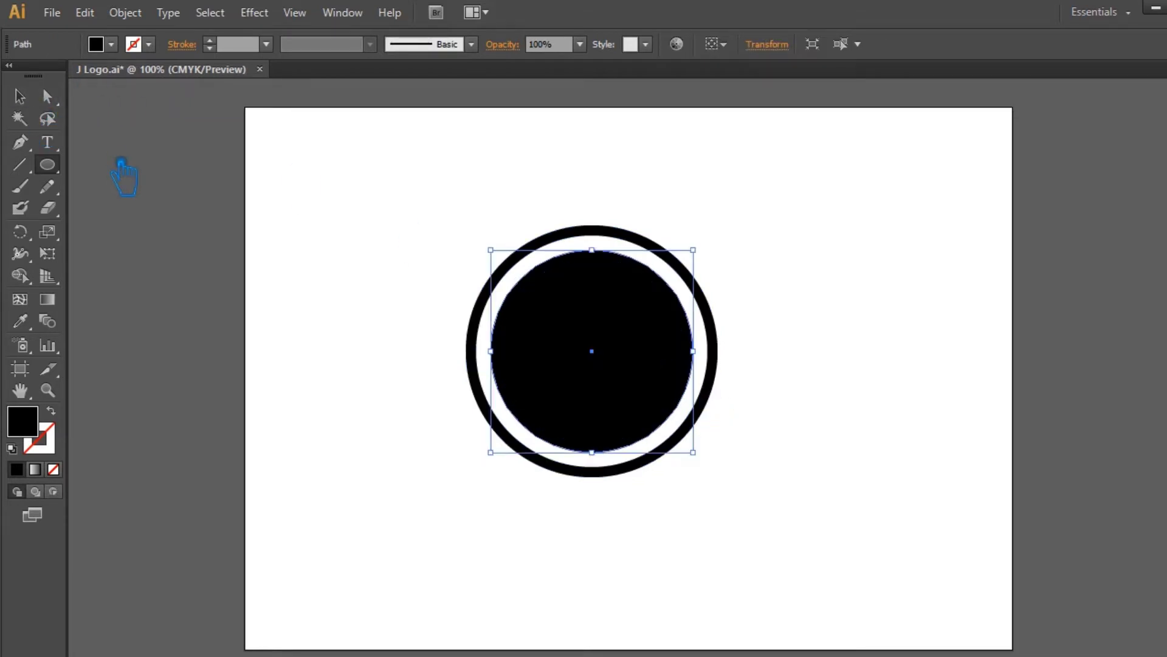
left_click(20, 96)
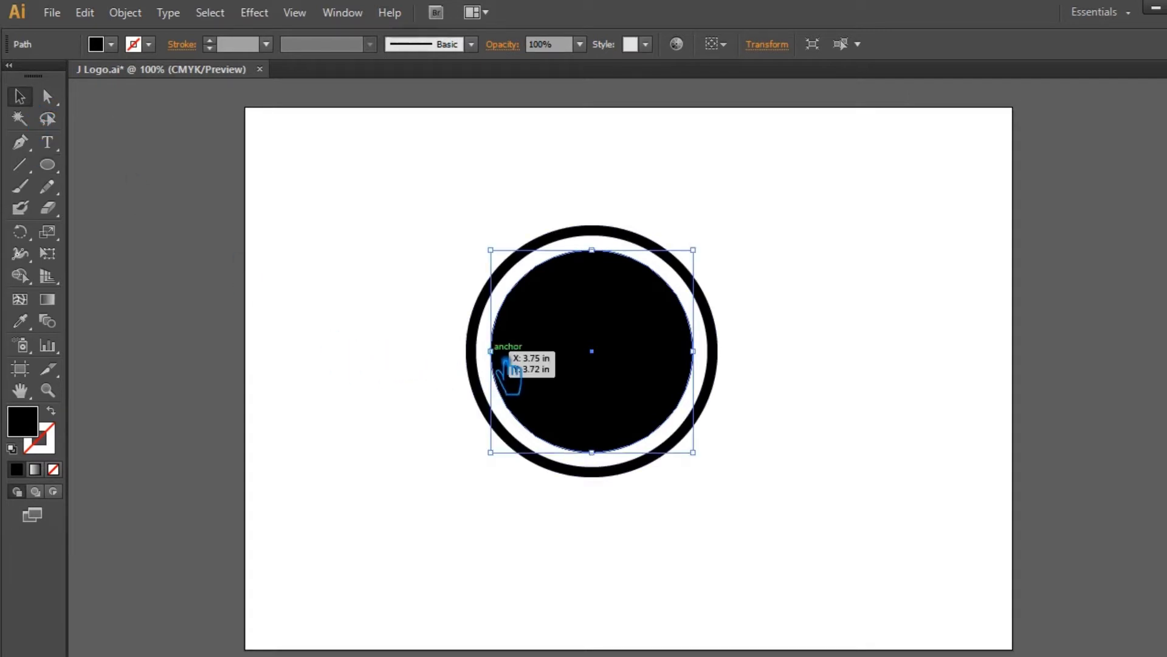
left_click_drag(510, 360, 527, 359)
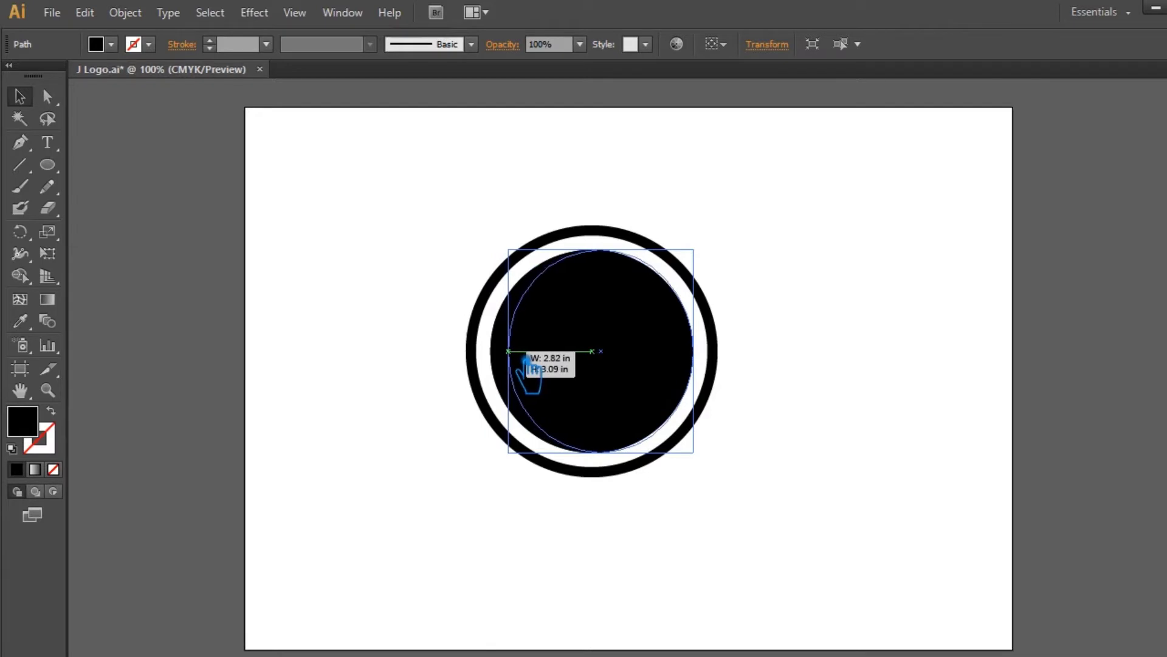
left_click_drag(526, 360, 521, 359)
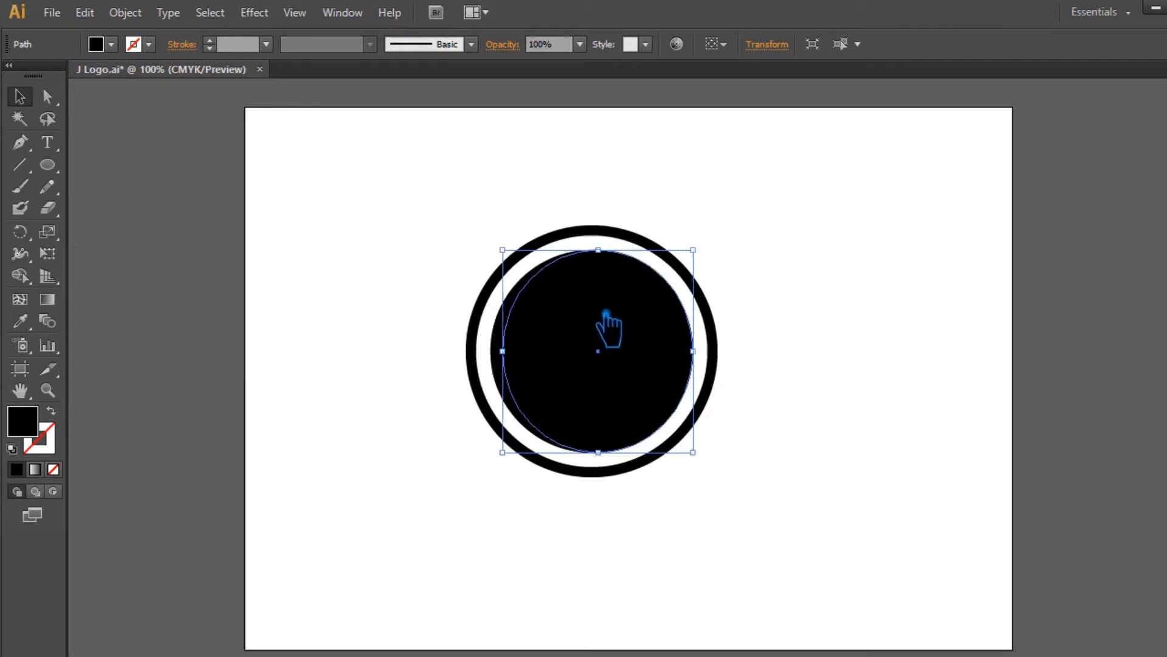
left_click_drag(617, 257, 615, 243)
Narrow the inner circle from the left, lower its top, and centre it on the ring.
left_click(511, 372)
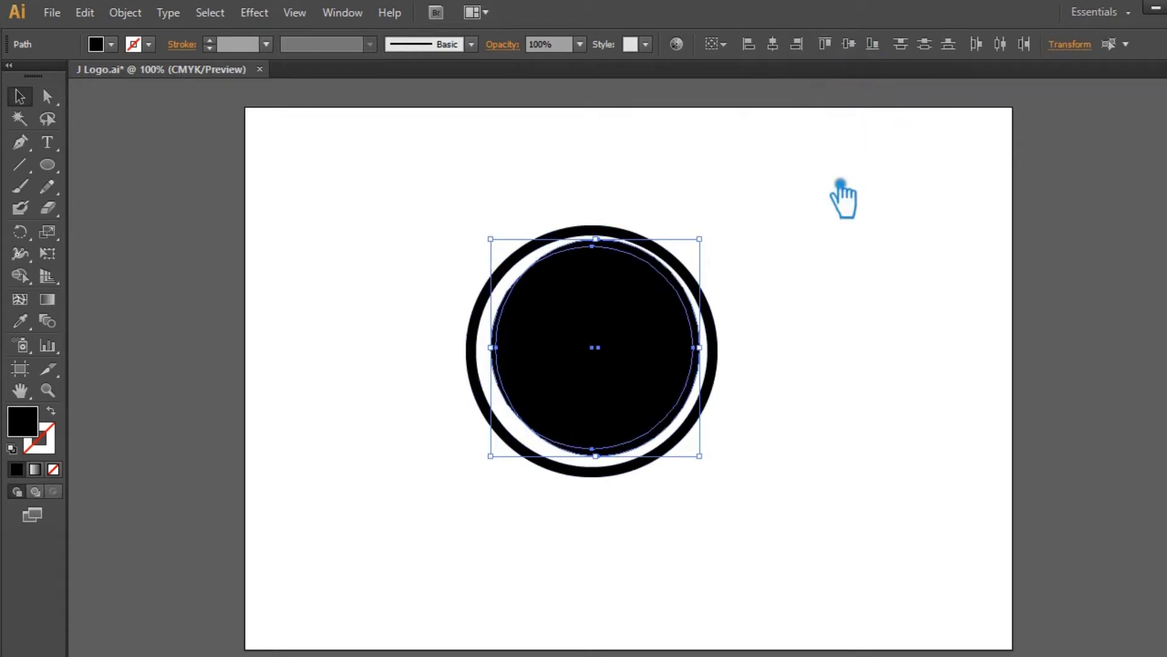
left_click(833, 347)
left_click(632, 339)
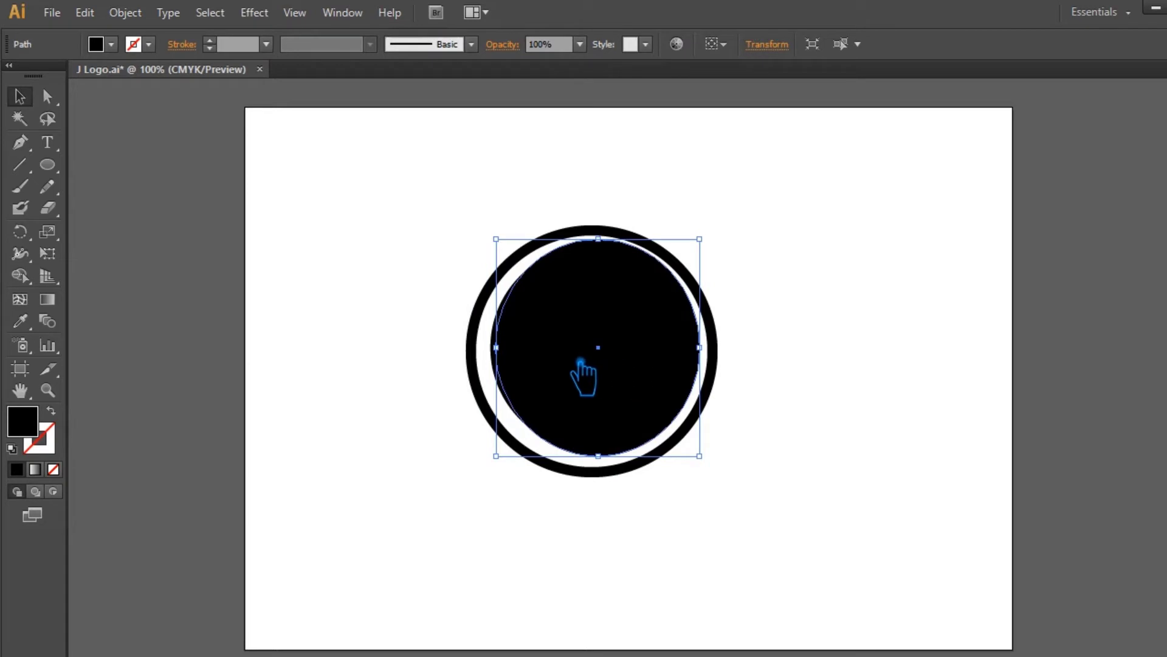
left_click_drag(516, 357, 523, 352)
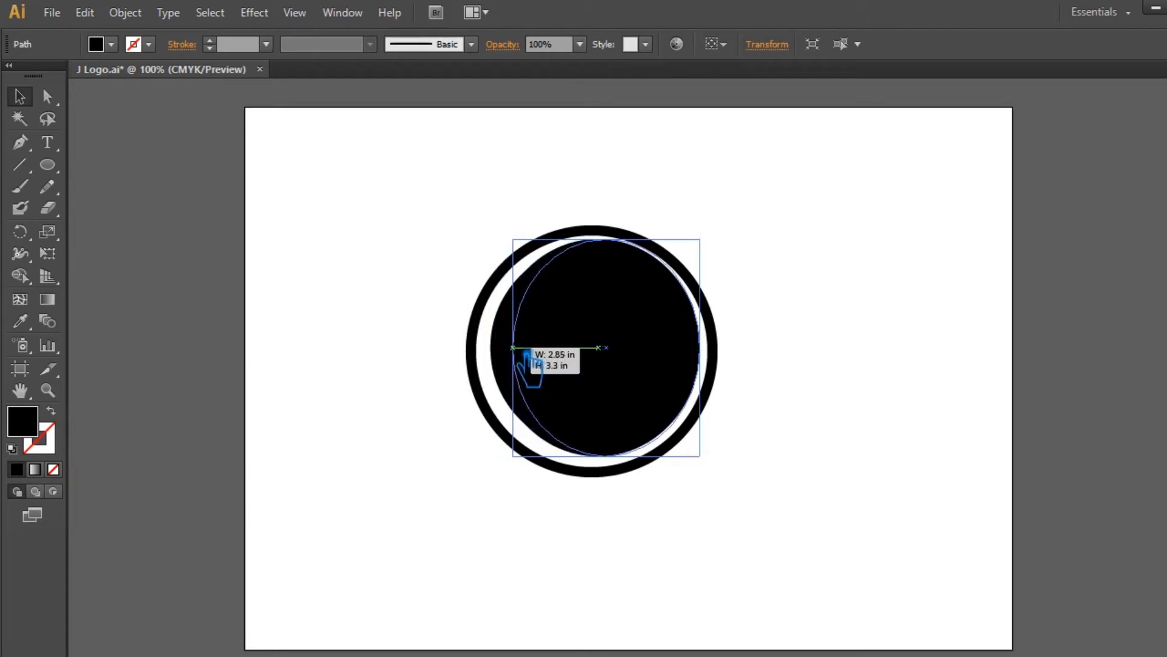
left_click_drag(523, 351, 519, 351)
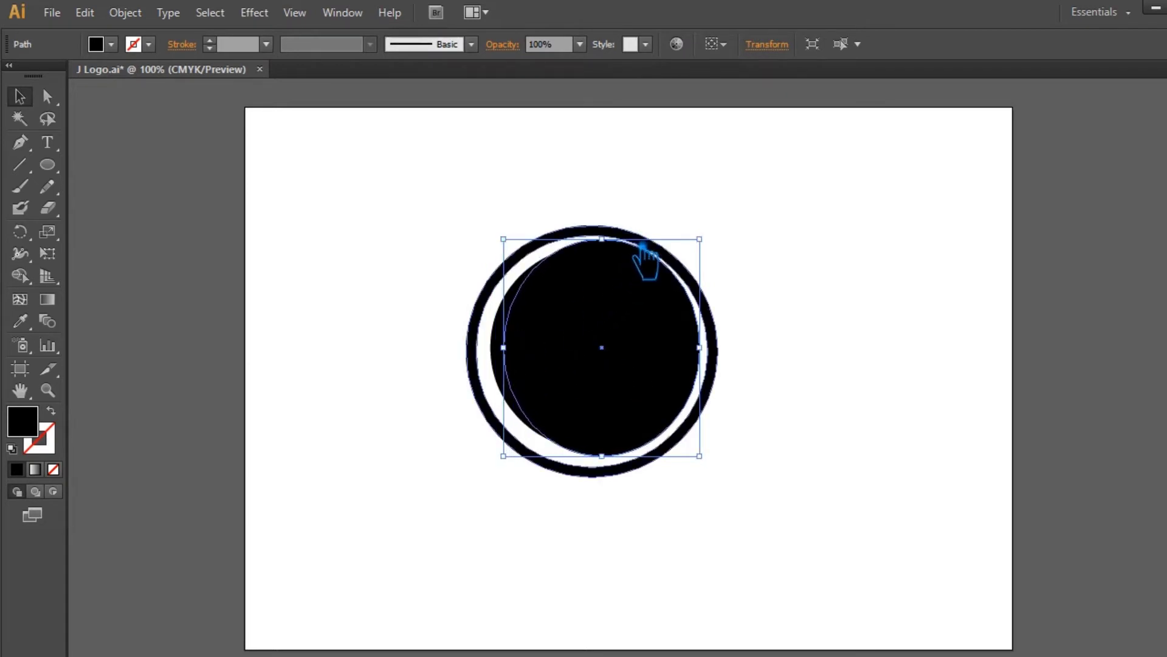
left_click_drag(617, 244, 617, 256)
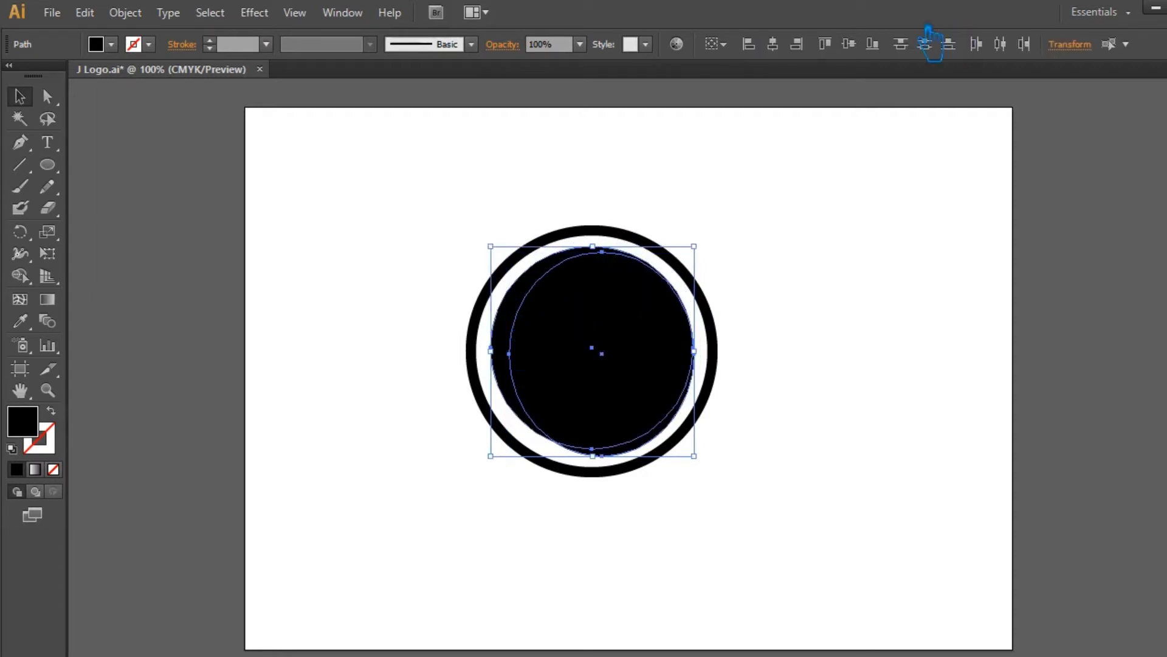
left_click(773, 44)
left_click(849, 44)
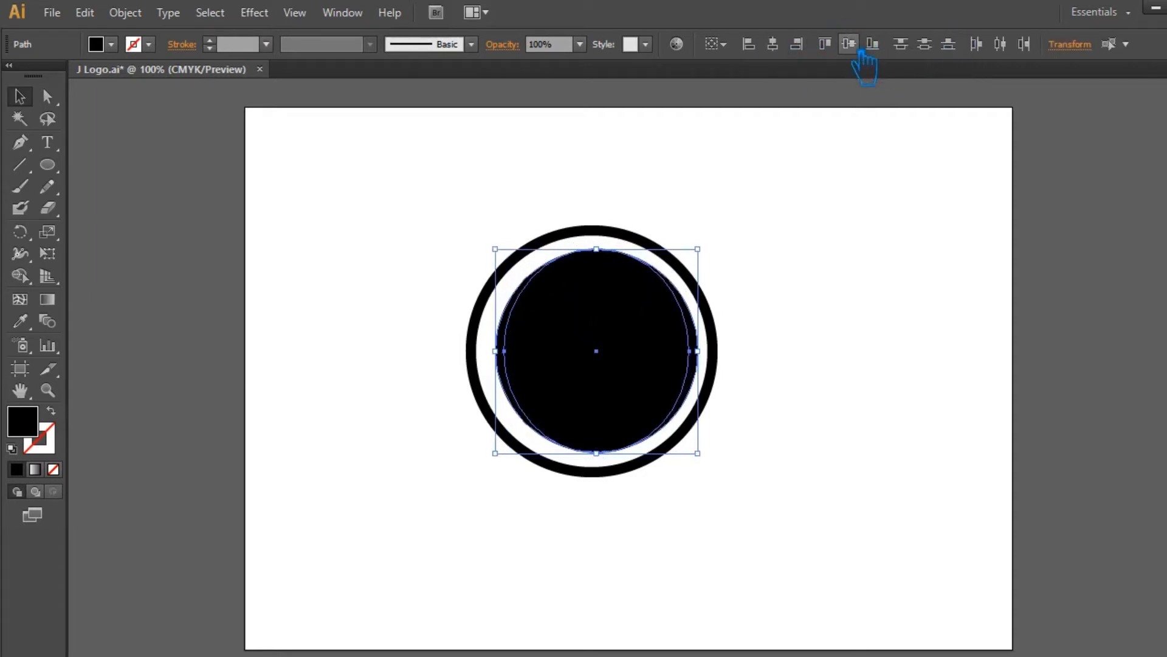
Fine-tune the inner circle's size by slightly lowering its top edge.
left_click(882, 353)
left_click(628, 385)
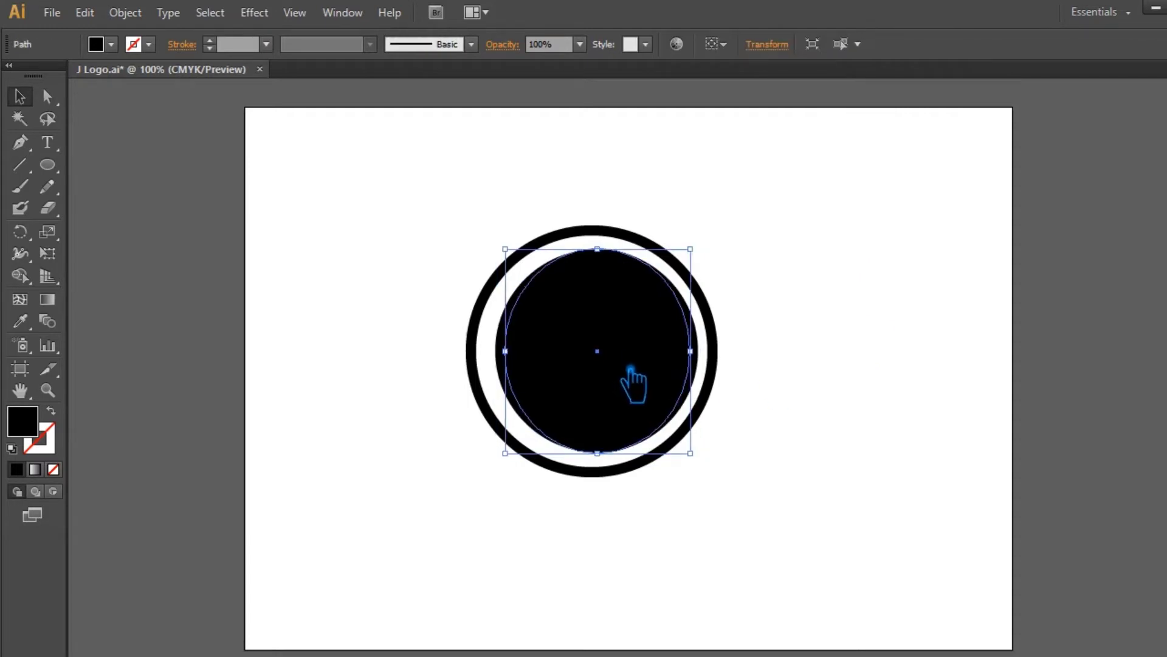
left_click_drag(607, 260, 608, 265)
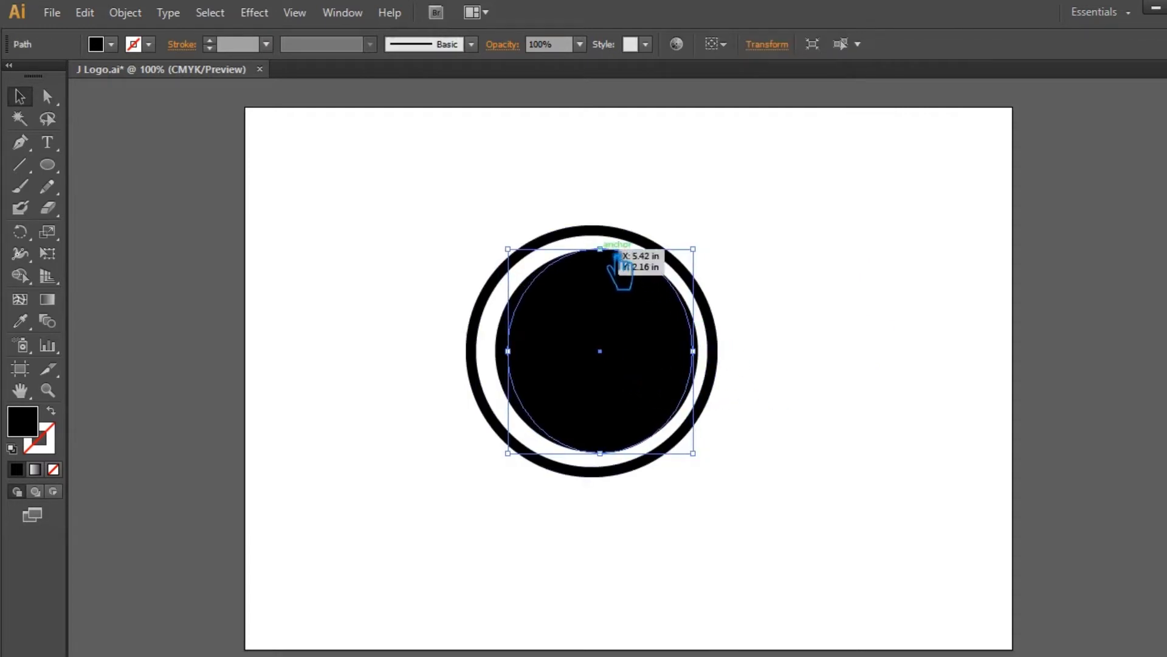
left_click(512, 353)
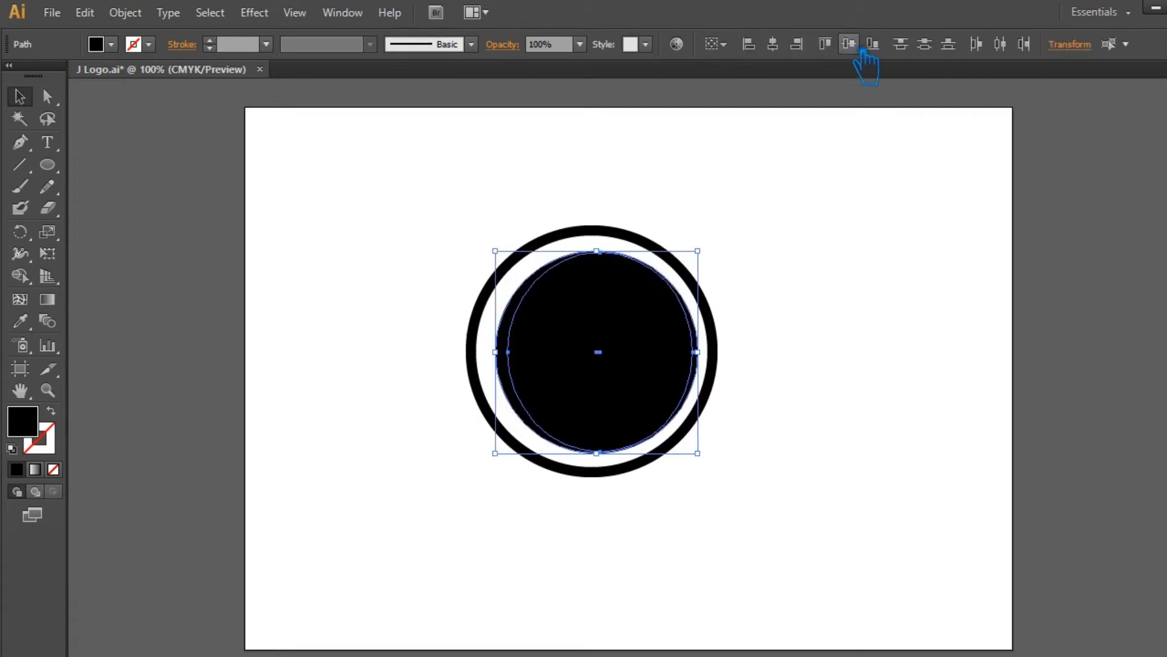
left_click(866, 384)
left_click(644, 373)
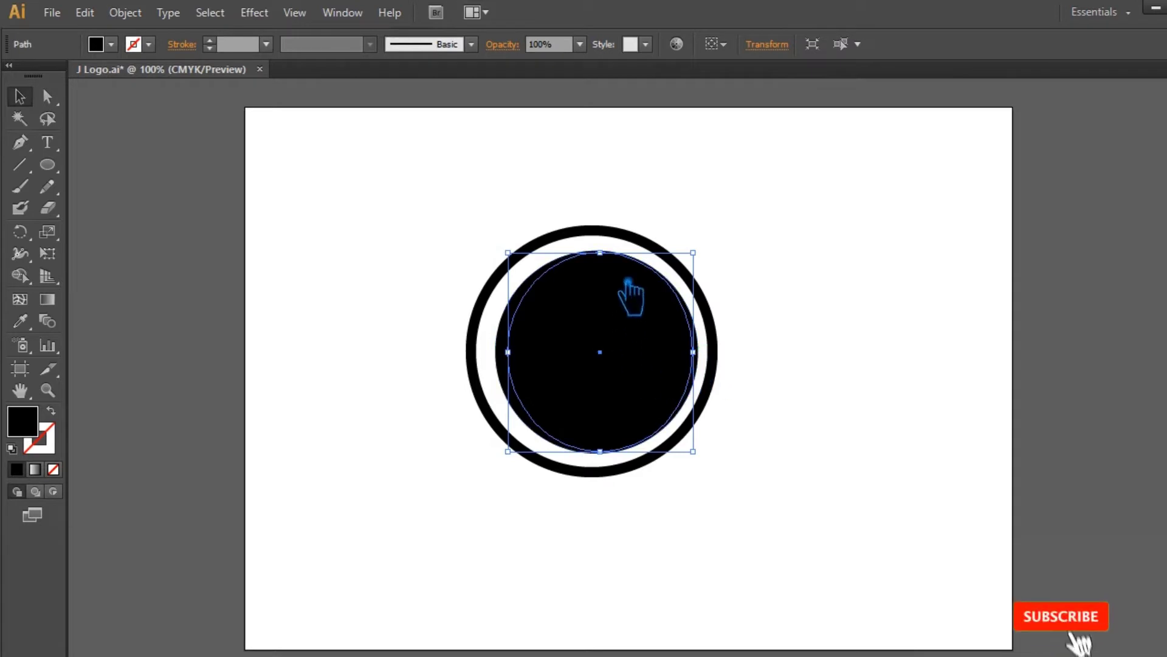
left_click_drag(618, 262, 617, 267)
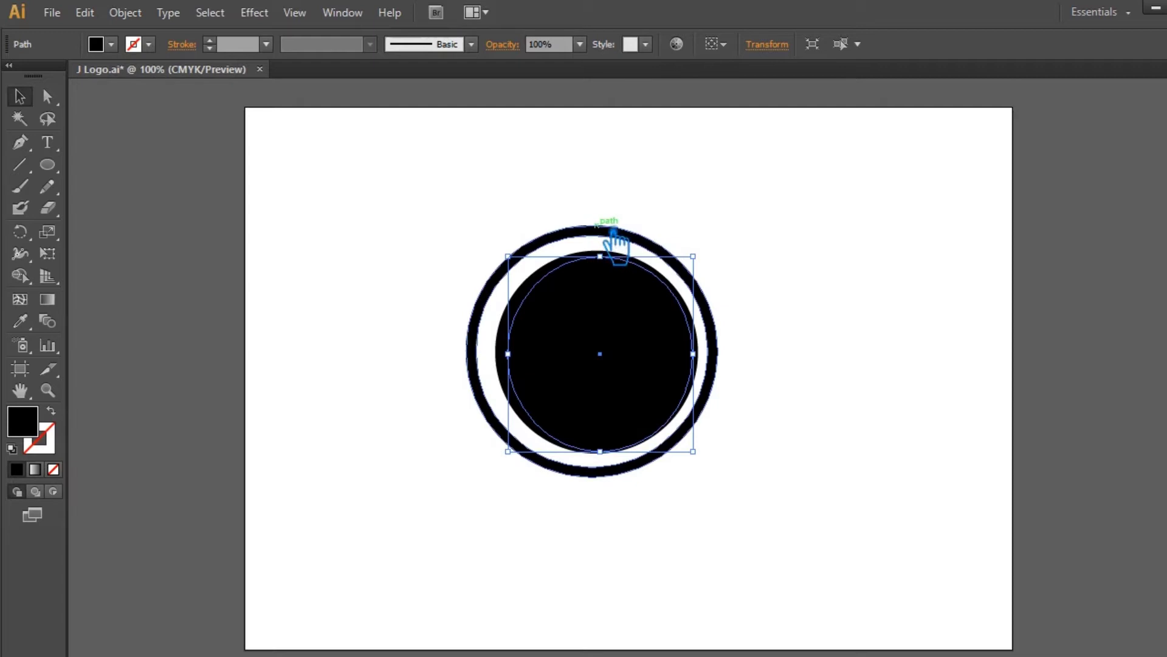
Horizontally centre the inner circle on the ring, then nudge it slightly right.
left_click(509, 358, "shift")
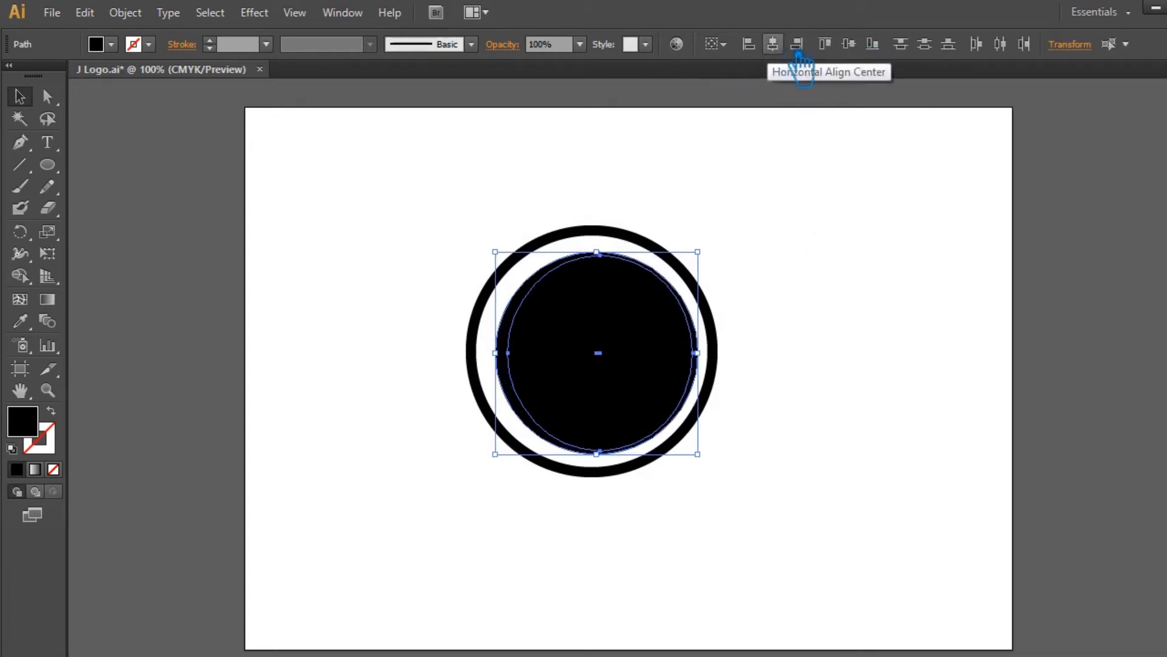
left_click(772, 44)
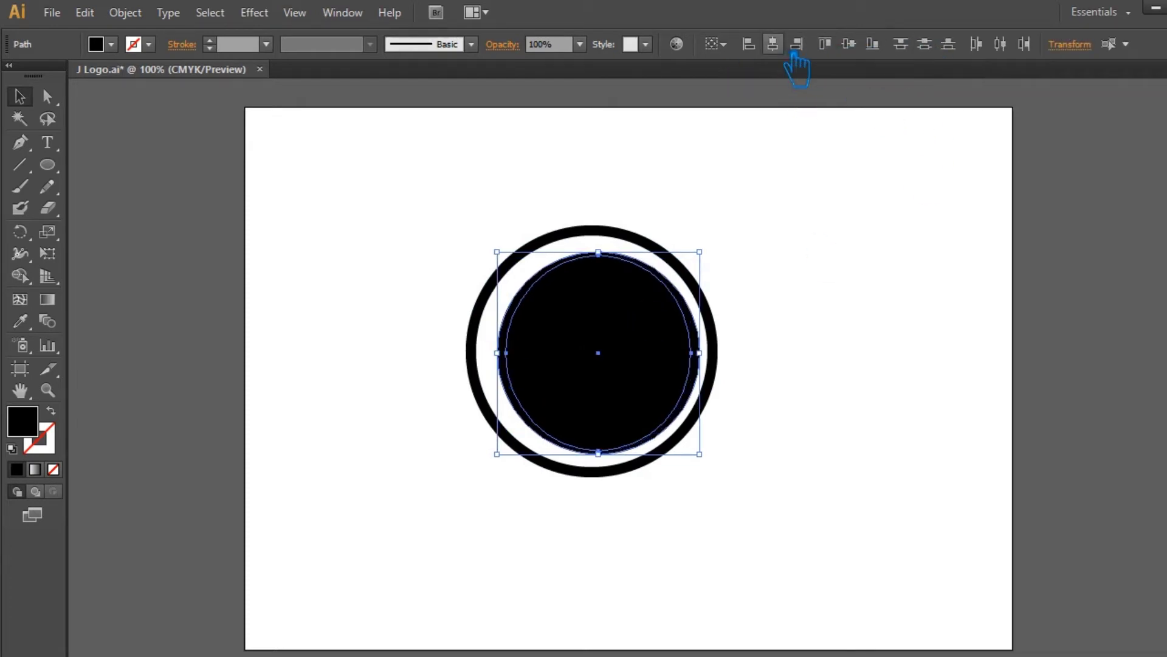
left_click(811, 393)
left_click(607, 389)
key("Right")
key("Right")
key("Right")
key("Right")
key("Right")
key("Right")
key("Right")
key("Right")
key("Right")
key("Right")
key("Right")
key("Right")
key("Right")
key("Right")
key("Right")
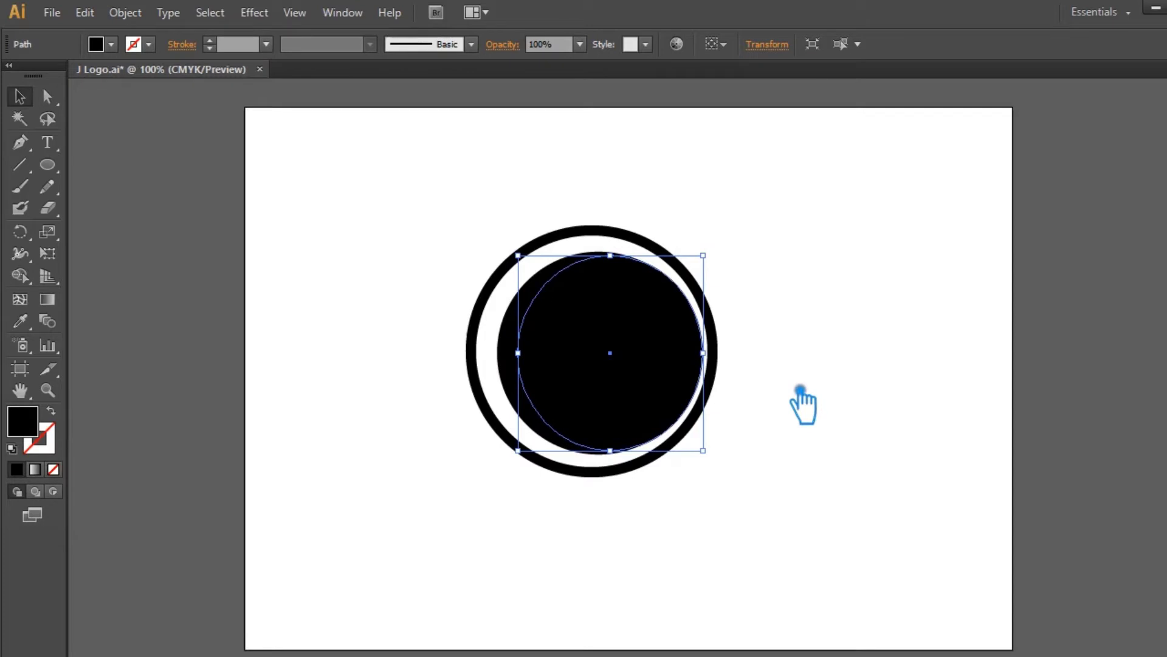
Resize the offset circle and subtract it with Minus Front to form a crescent.
left_click_drag(704, 354, 527, 361)
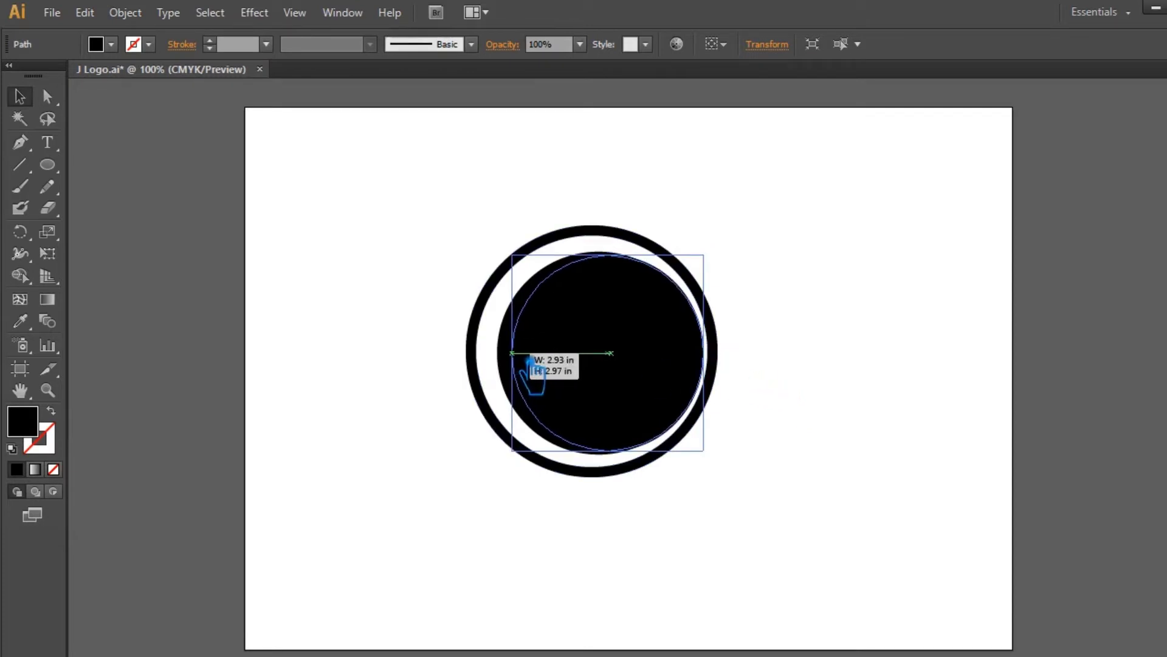
left_click_drag(526, 361, 508, 360)
key("ctrl+shift+a")
left_click(597, 378)
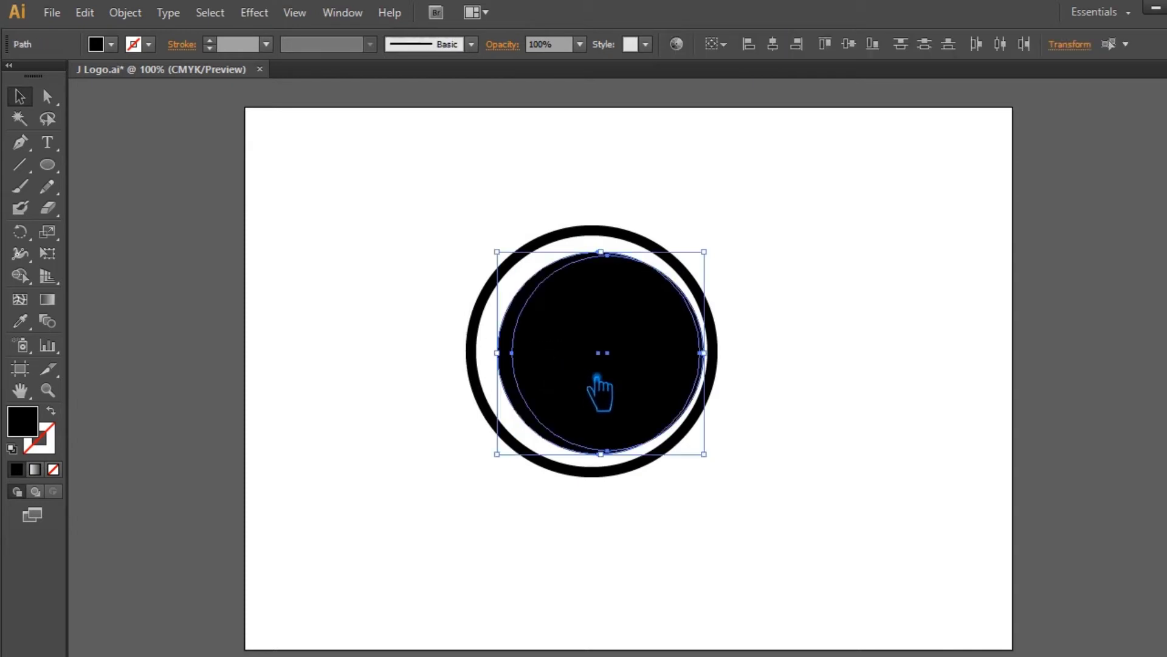
key("ctrl+shift+F9")
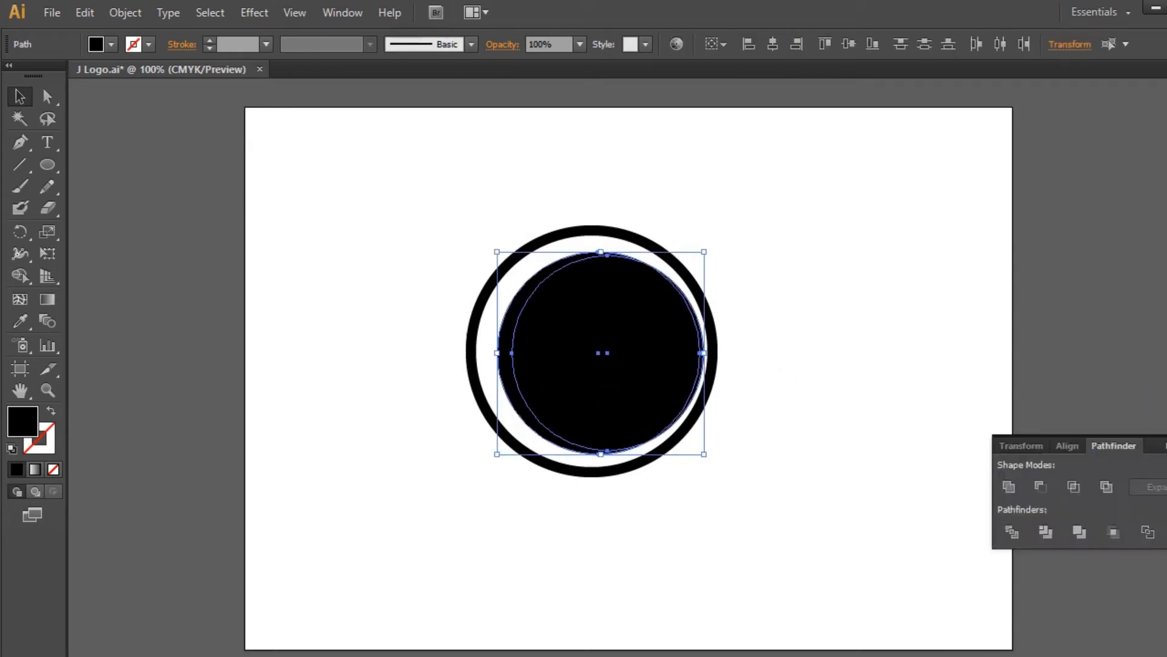
left_click(1047, 490)
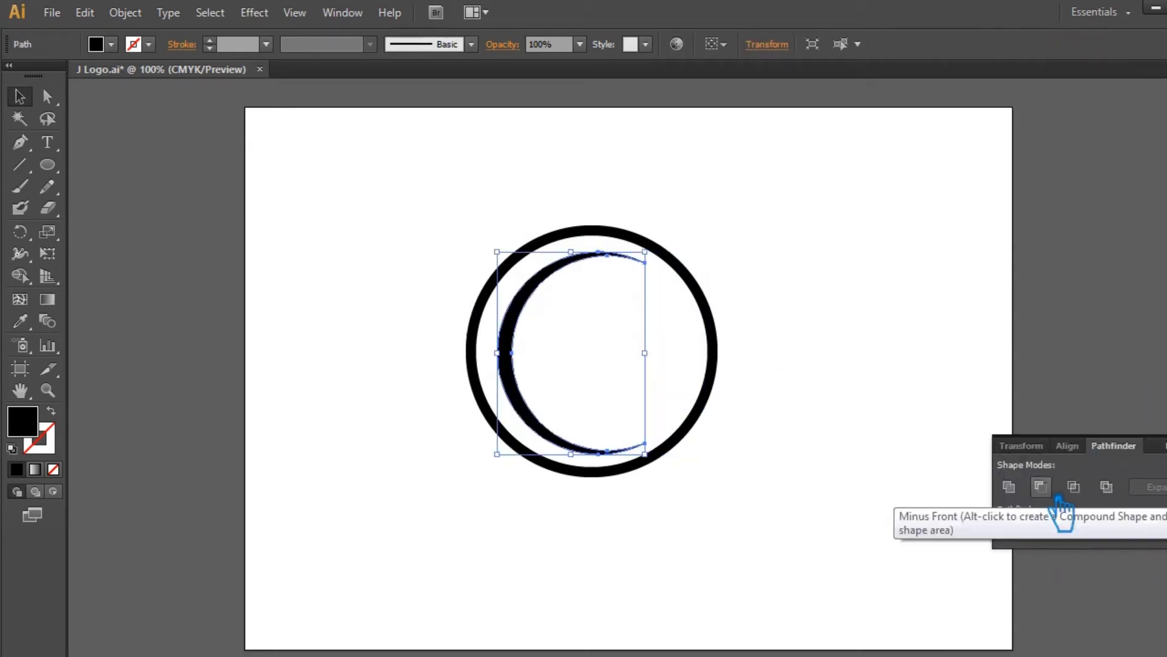
Enlarge the crescent until it is taller than the ring, then nudge it left.
left_click(929, 385)
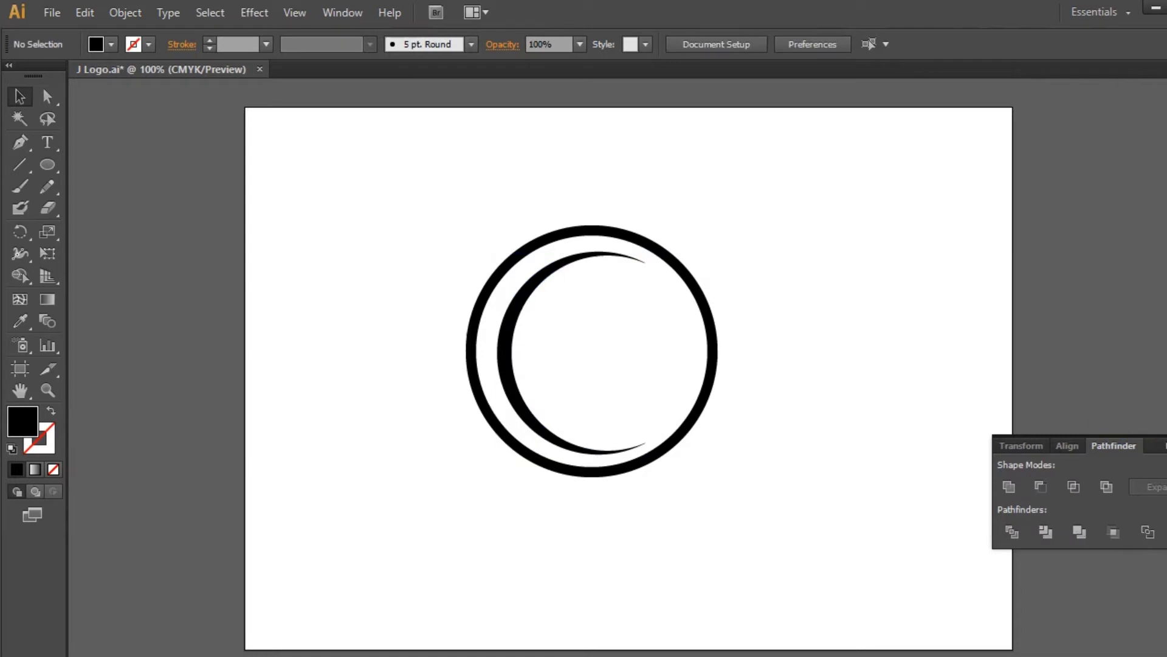
left_click(513, 313)
left_click_drag(662, 259, 718, 229)
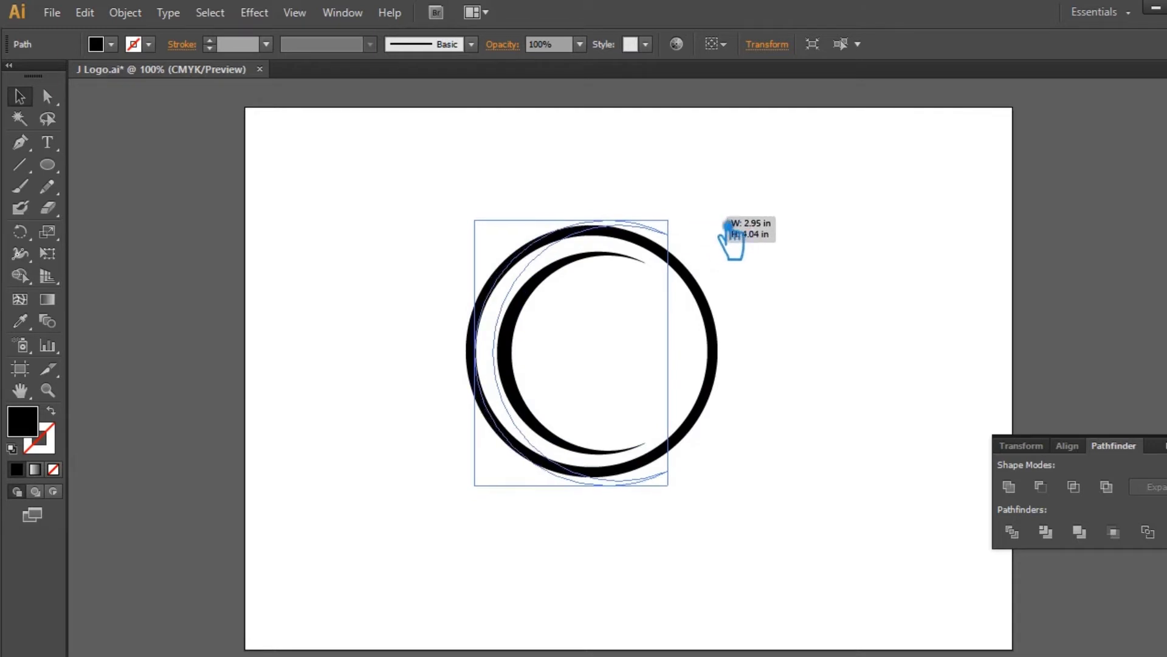
mouse_move(718, 229)
left_mouse_down()
mouse_move(794, 216)
mouse_move(791, 228)
left_mouse_up()
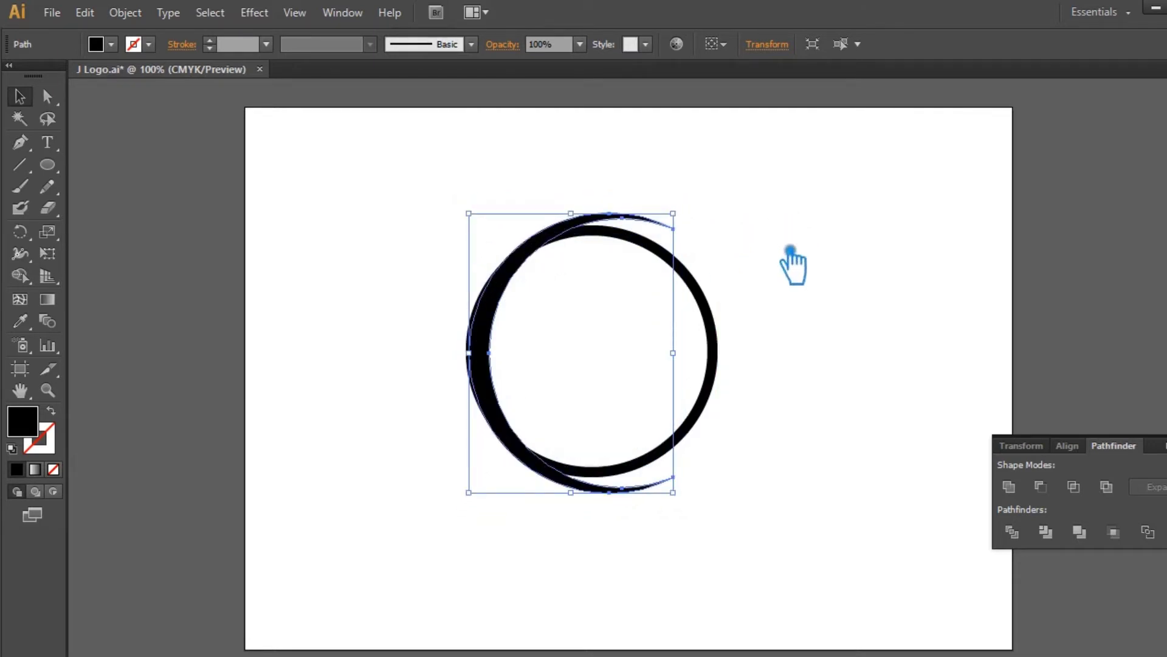
left_click(796, 268)
left_click(499, 334)
key("Left")
key("Left")
key("Left")
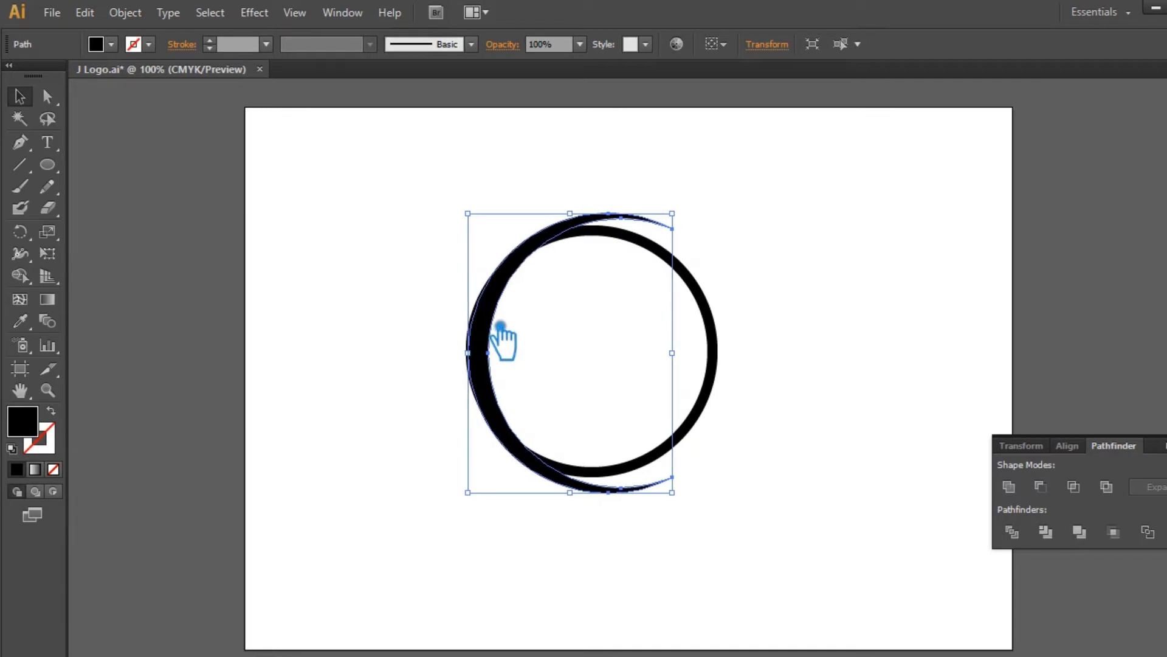
key("Left")
key("Left")
key("Left")
key("Left")
key("Left")
key("Left")
key("Left")
key("Left")
key("Left")
key("Left")
key("Left")
key("Left")
key("Left")
key("Left")
key("Left")
key("Left")
key("Left")
key("Left")
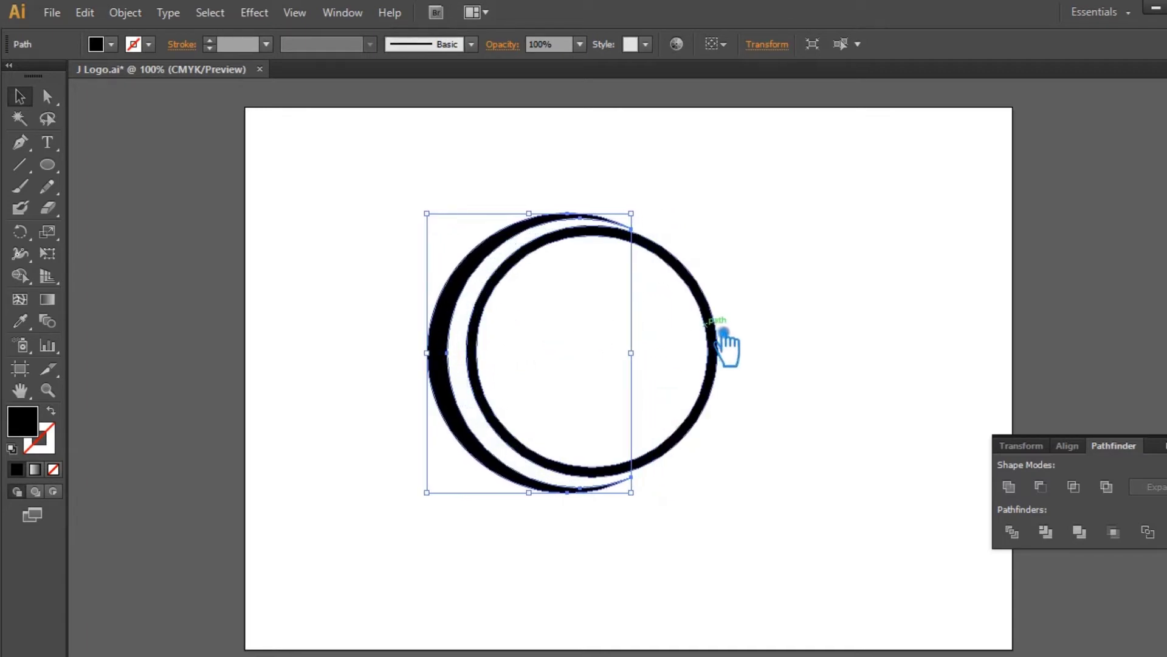
Vertically align the crescent with the ring, nudge it right, and close Pathfinder.
left_click(863, 389)
left_click_drag(757, 519, 342, 181)
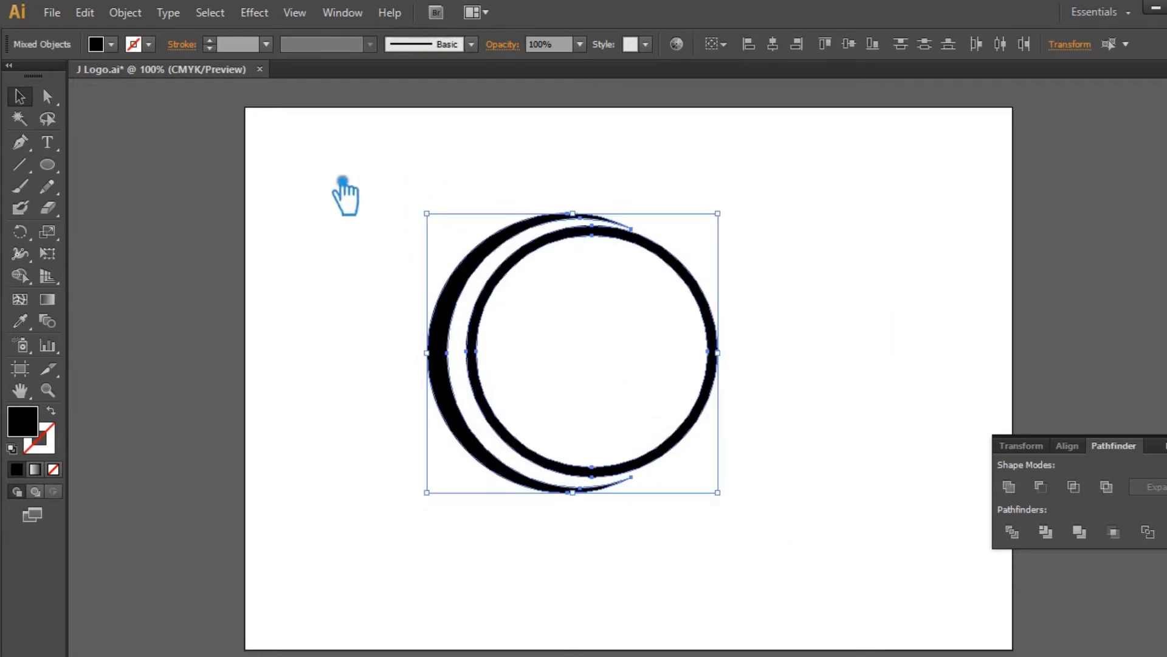
left_click(849, 44)
left_click(773, 44)
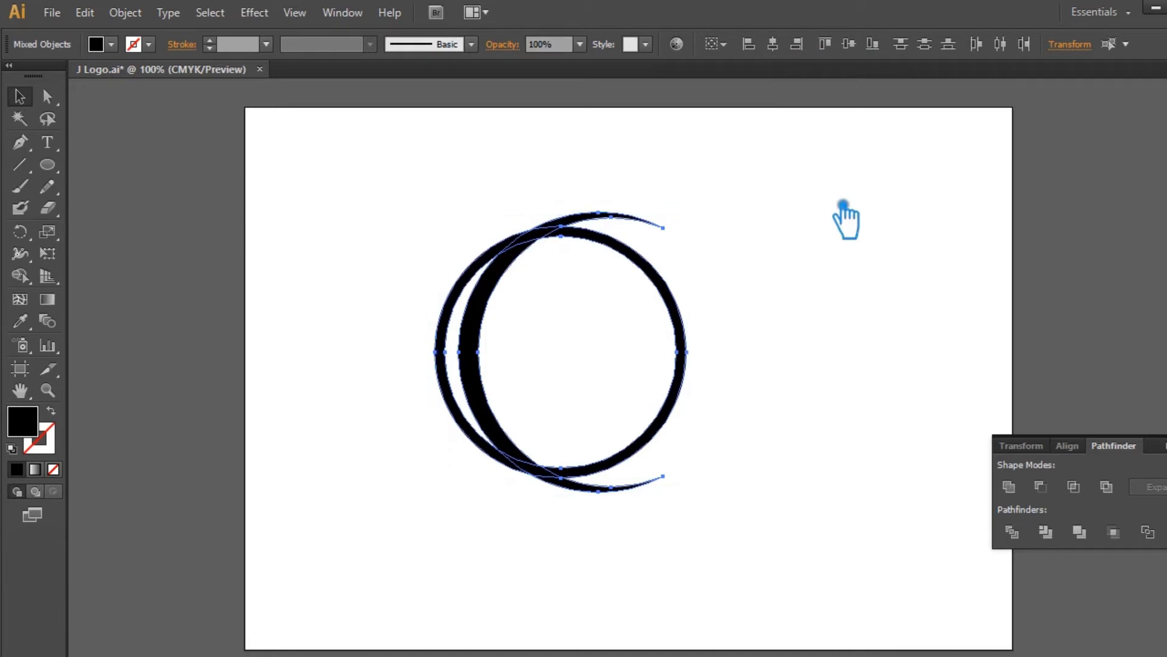
key("ctrl+z")
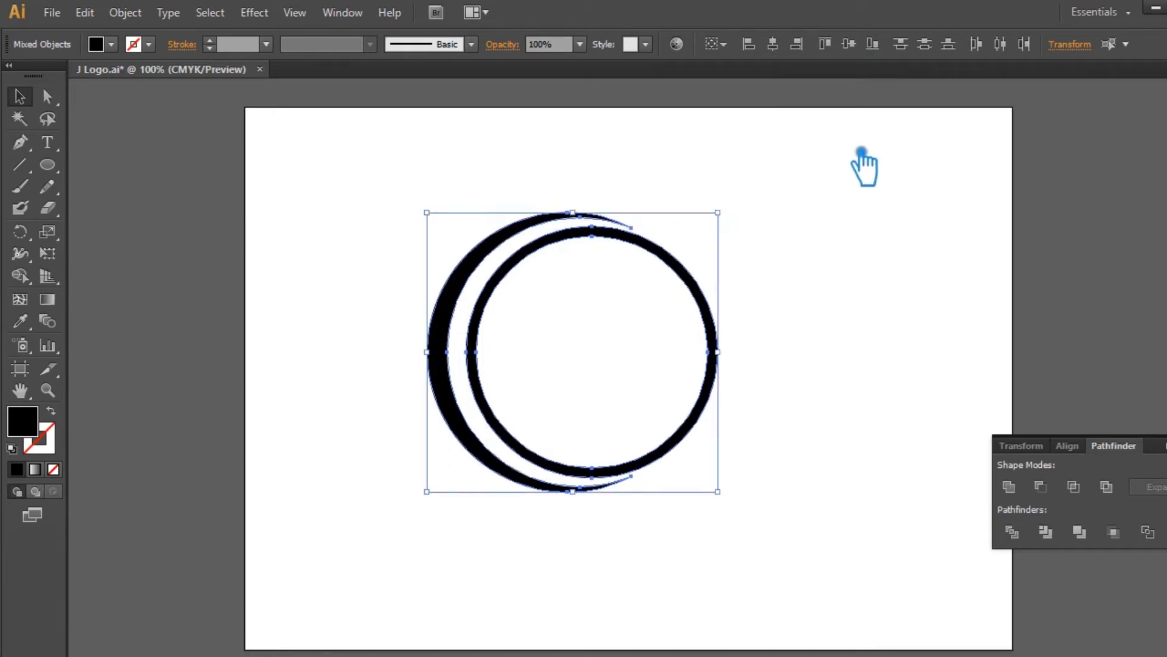
left_click(834, 186)
left_click(527, 240)
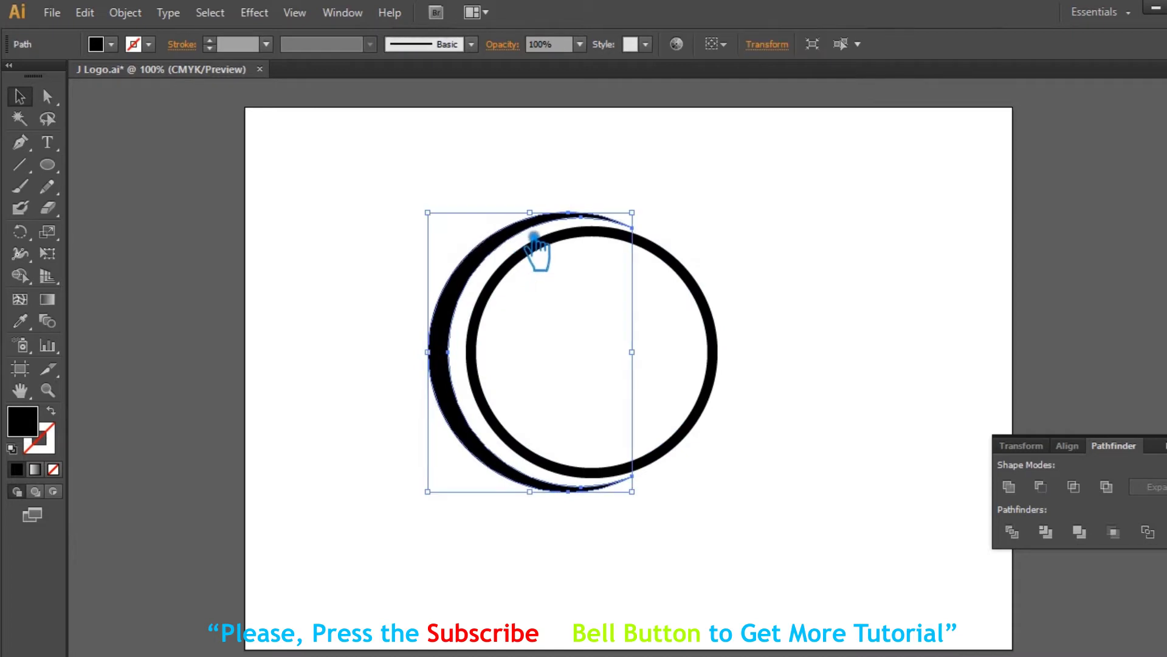
key("Right")
key("Right")
key("Right")
key("Right")
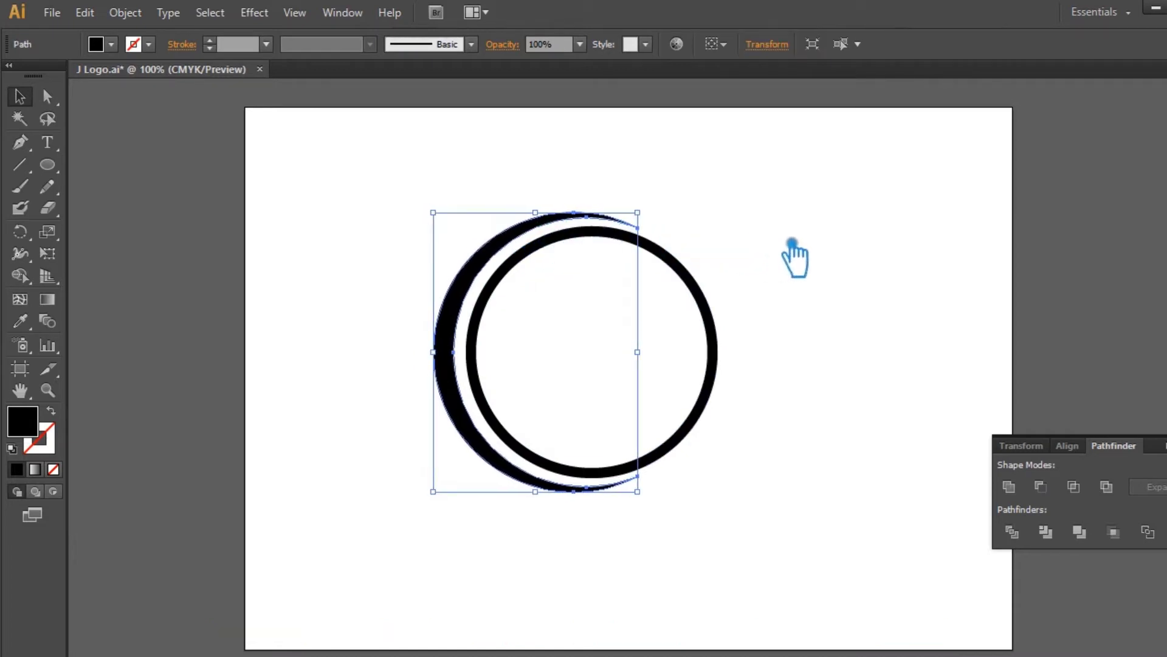
left_click(792, 243)
left_click(1037, 400)
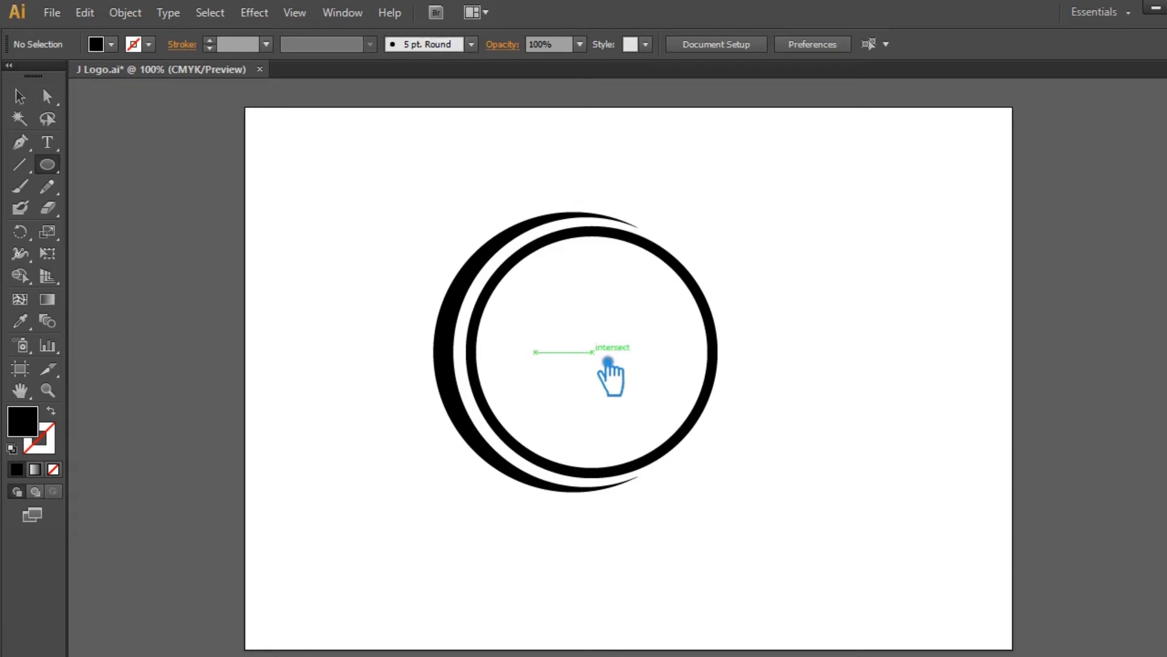
Draw a 3.21 in circle from the ring's centre and enlarge it to 3.37 in.
left_click_drag(606, 362, 712, 427)
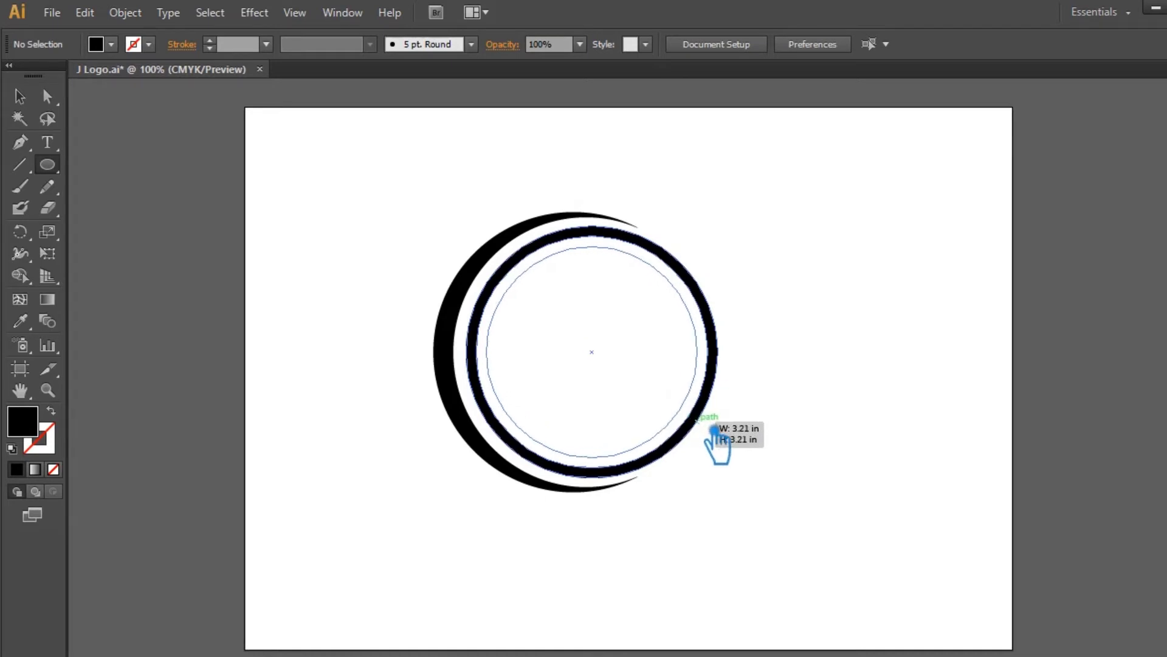
left_click_drag(714, 429, 715, 429)
left_click(24, 96)
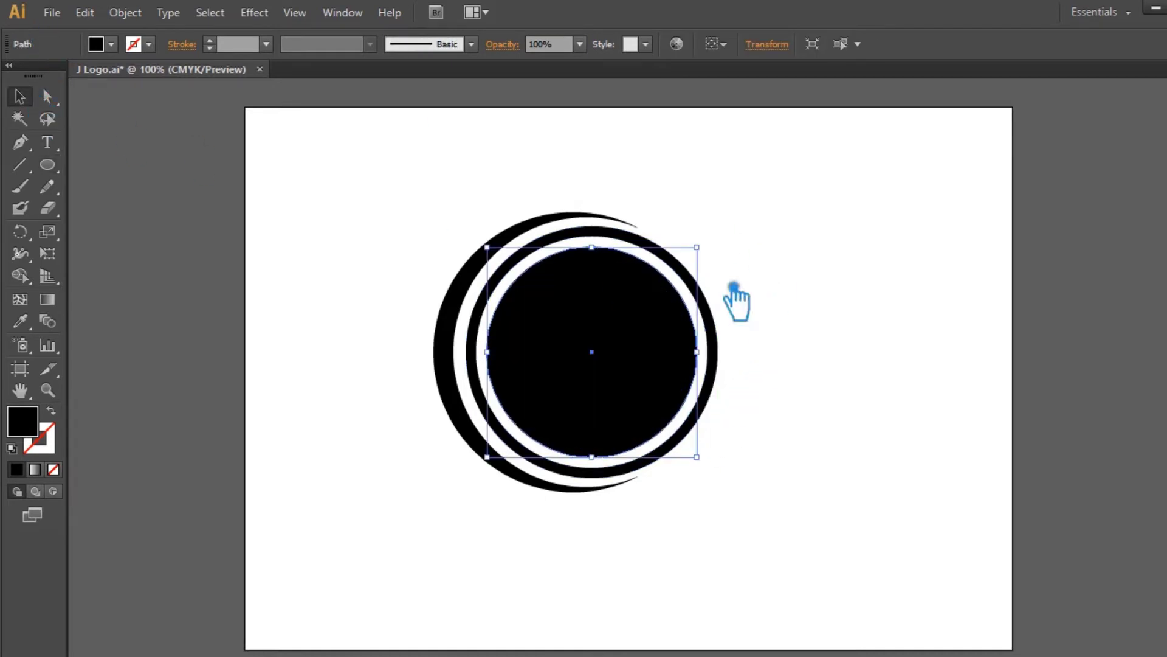
left_click(918, 338)
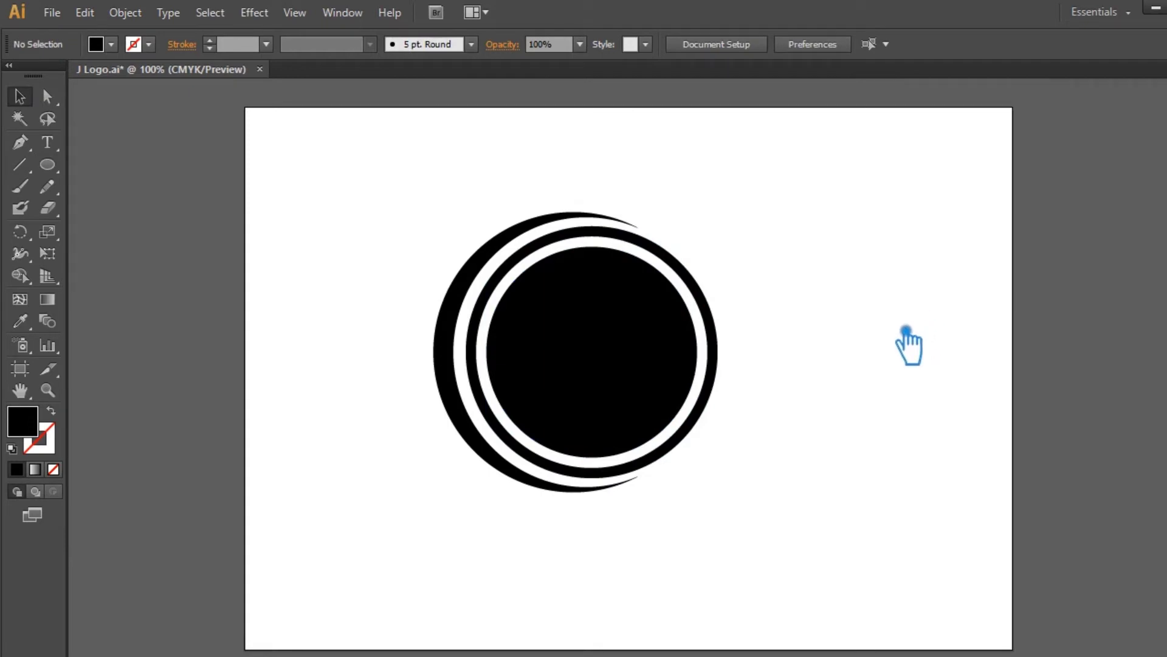
left_click(633, 344)
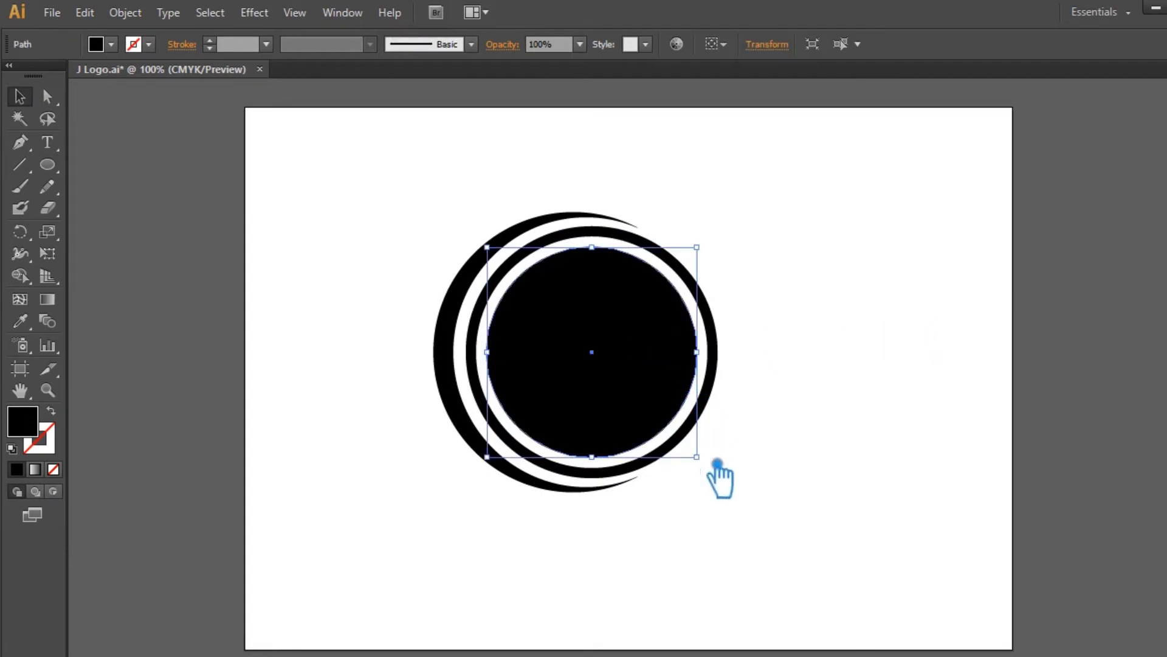
left_click_drag(713, 463, 722, 471)
Open the Ellipse tool's shape-tools flyout.
left_click(834, 353)
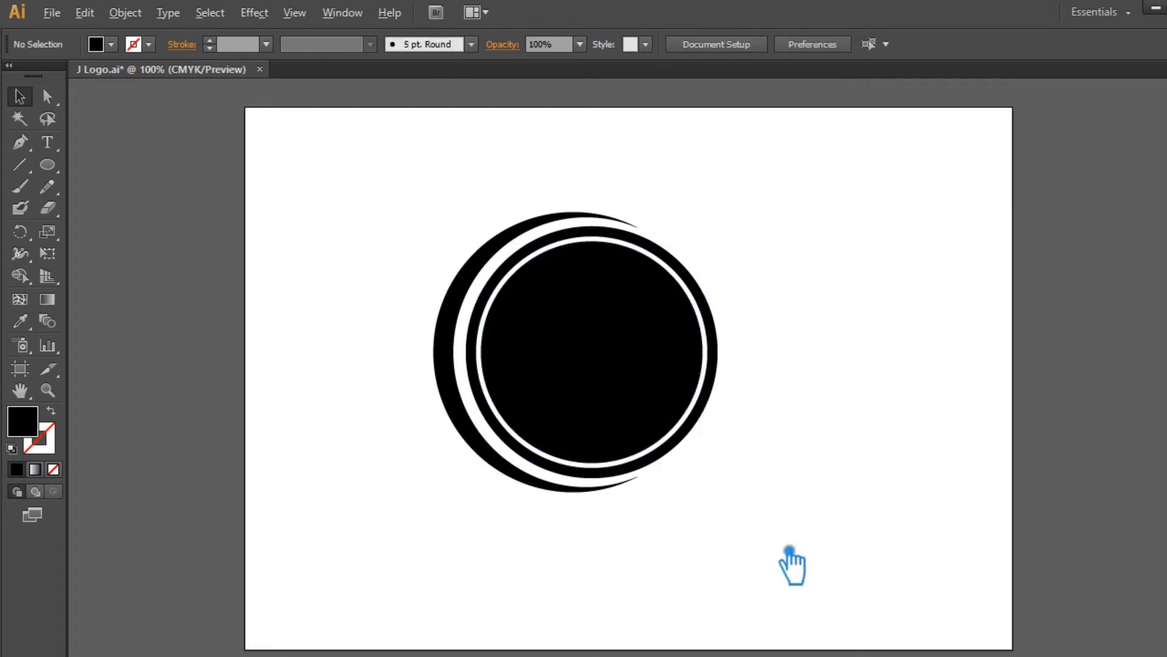
left_click_drag(800, 555, 373, 166)
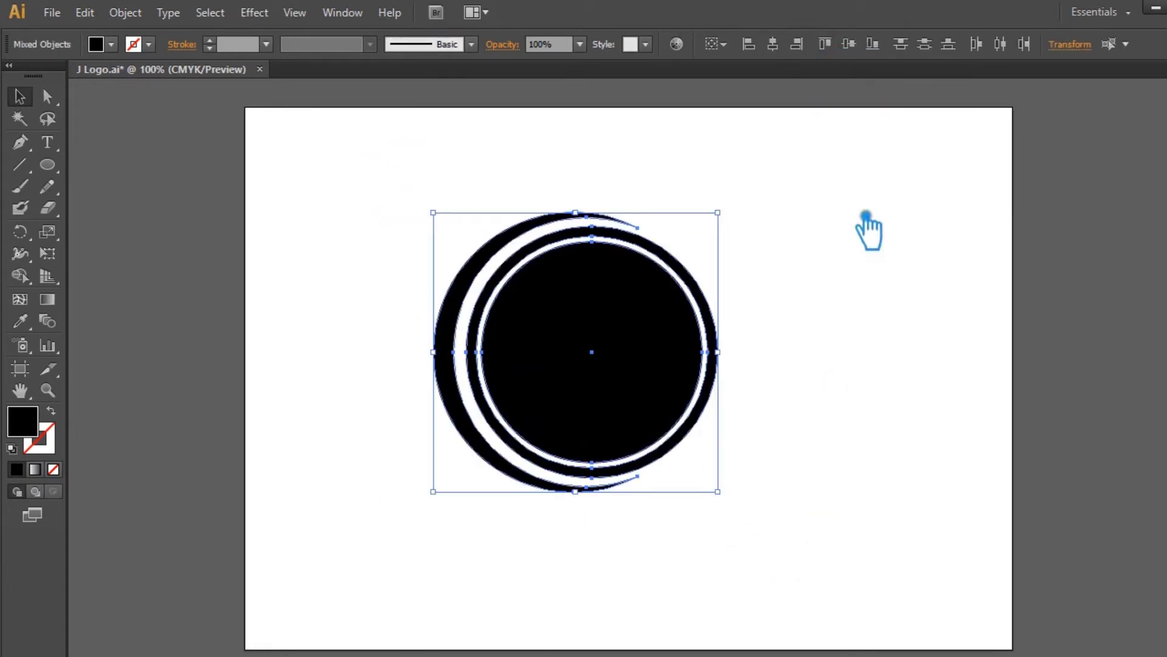
left_click(868, 316)
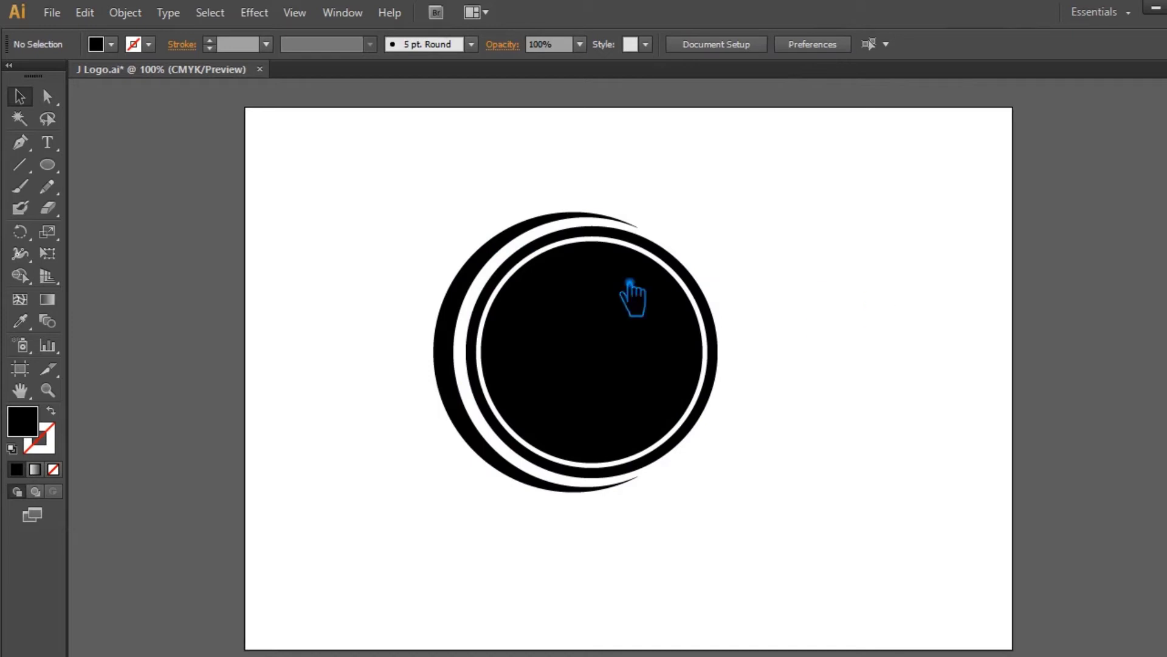
left_click(54, 169)
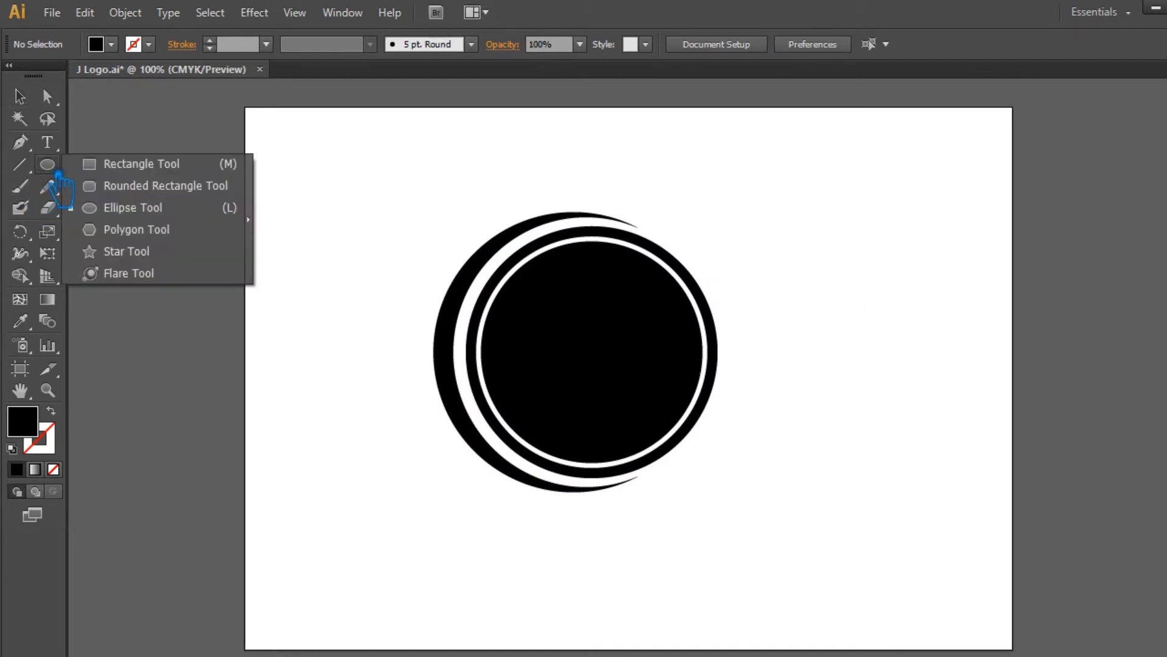
Draw a tall rounded rectangle to the left of the circle.
left_click(128, 187)
left_click_drag(324, 194, 382, 377)
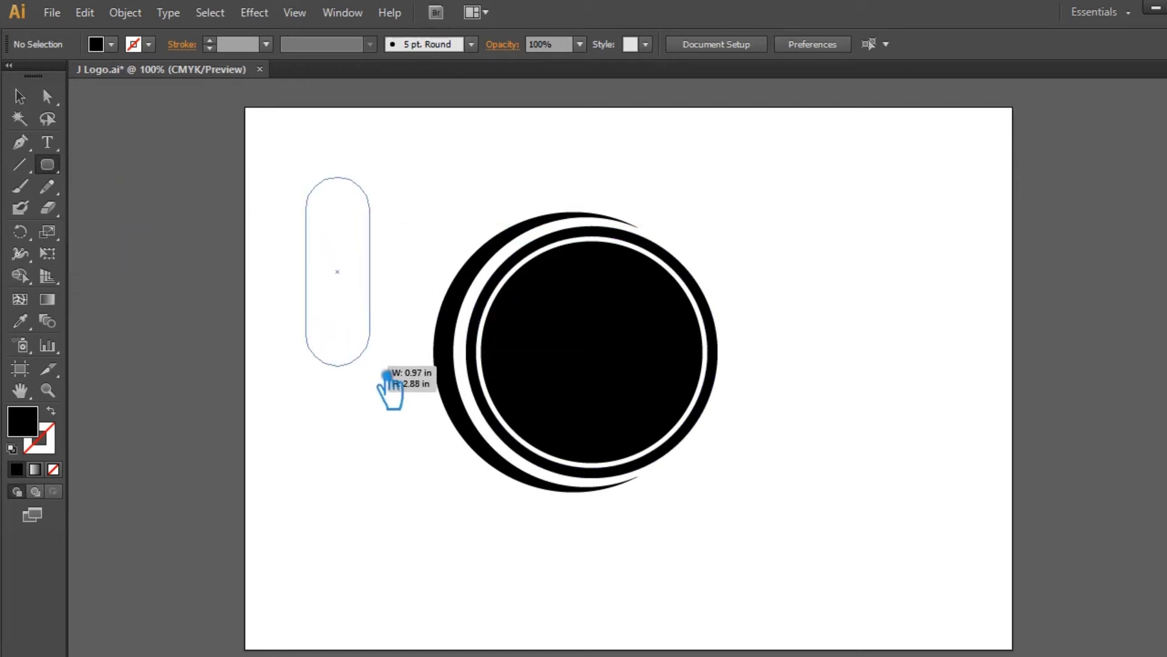
left_click_drag(382, 377, 382, 378)
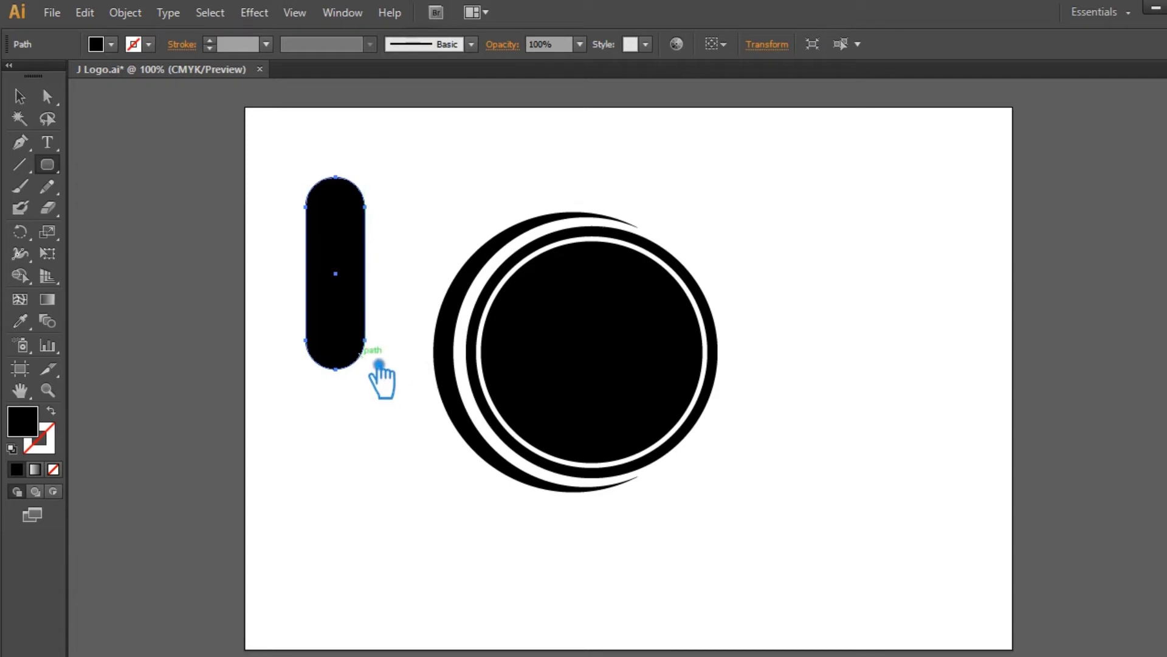
left_click(20, 96)
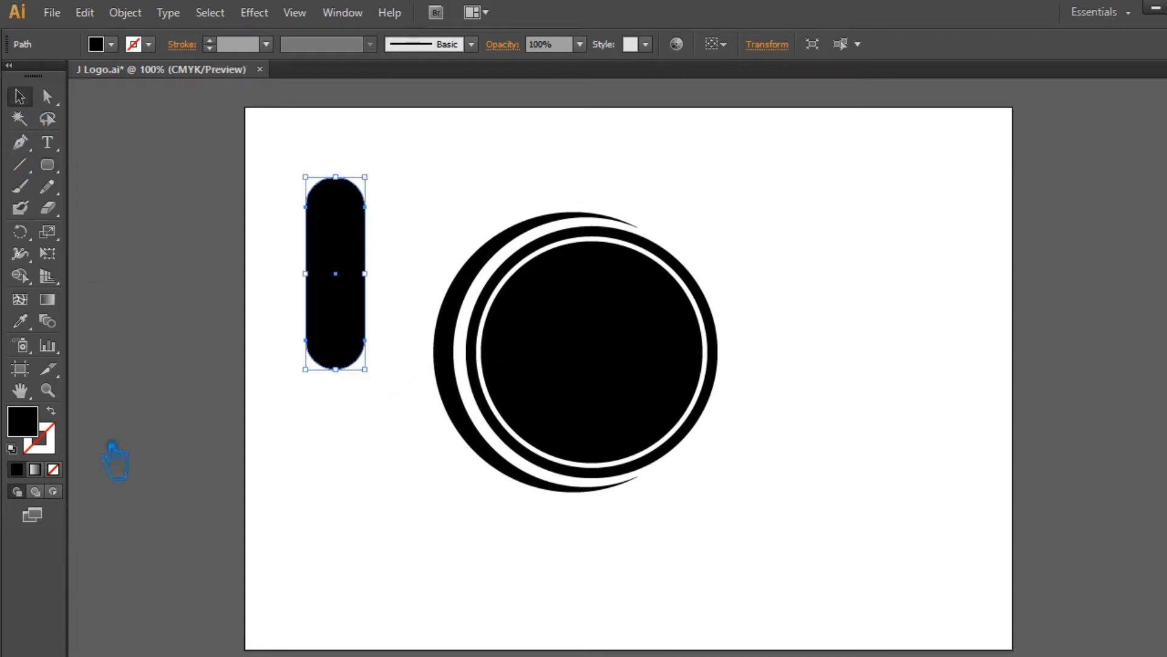
Swap the rounded rectangle's fill and stroke and set a 30 pt stroke weight.
key("shift+x")
left_click(266, 44)
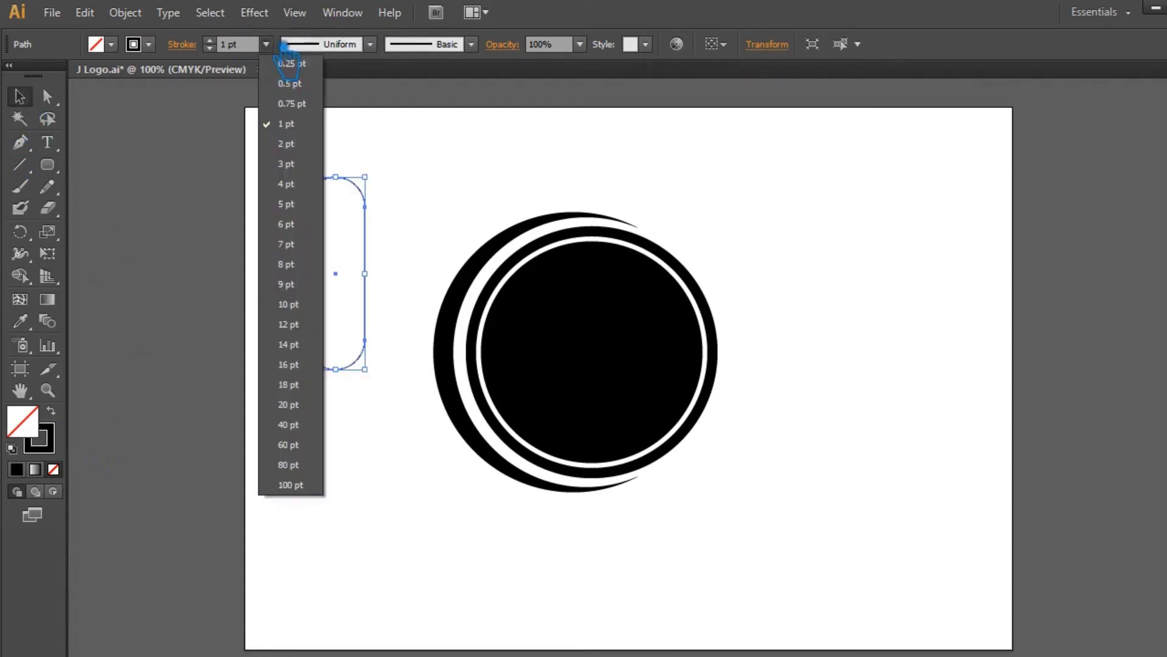
left_click(289, 424)
left_click(267, 44)
left_click(301, 405)
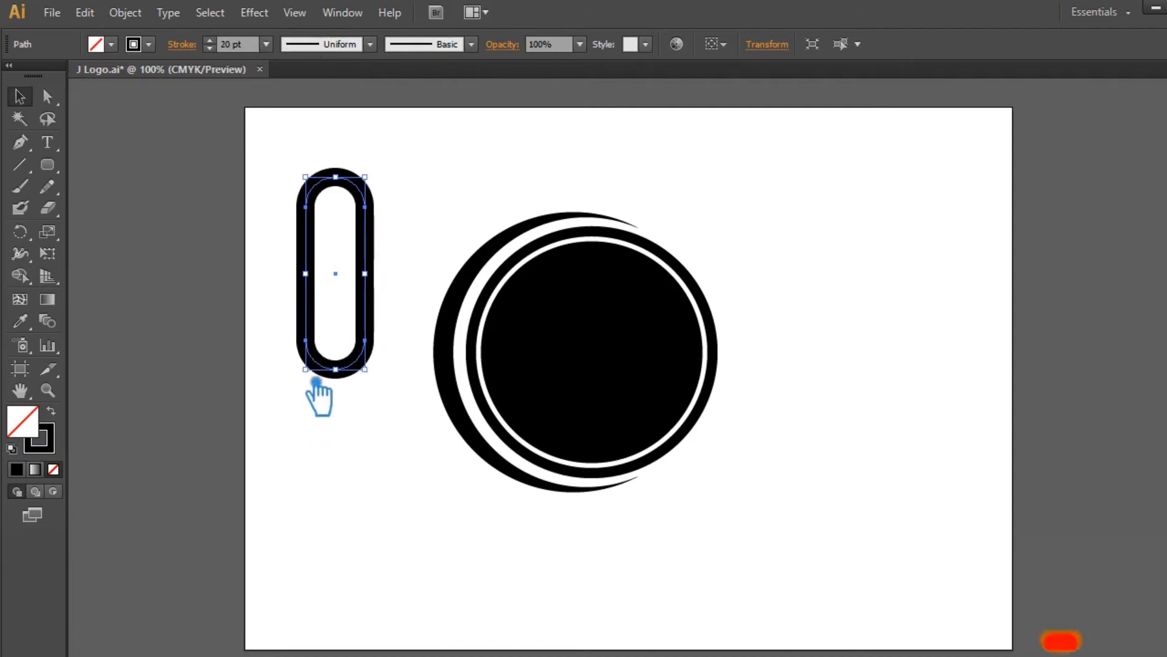
left_click(236, 45)
type("30")
key("Return")
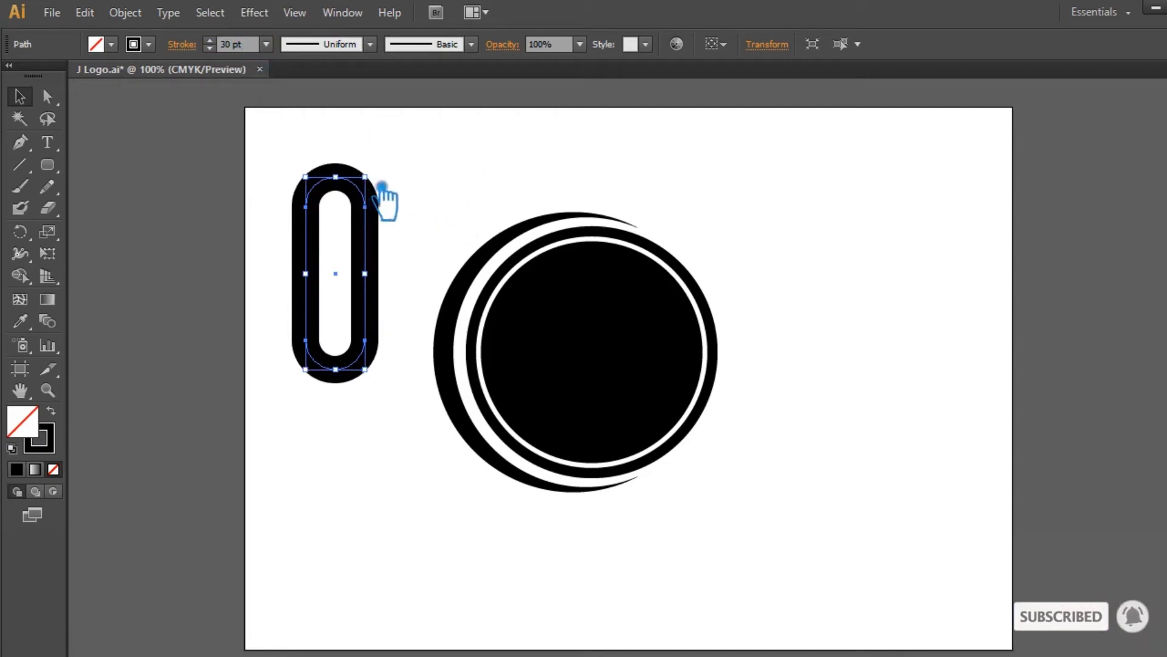
Enlarge the rounded rectangle, then try an Offset Path and remove it.
left_click_drag(382, 183, 411, 171)
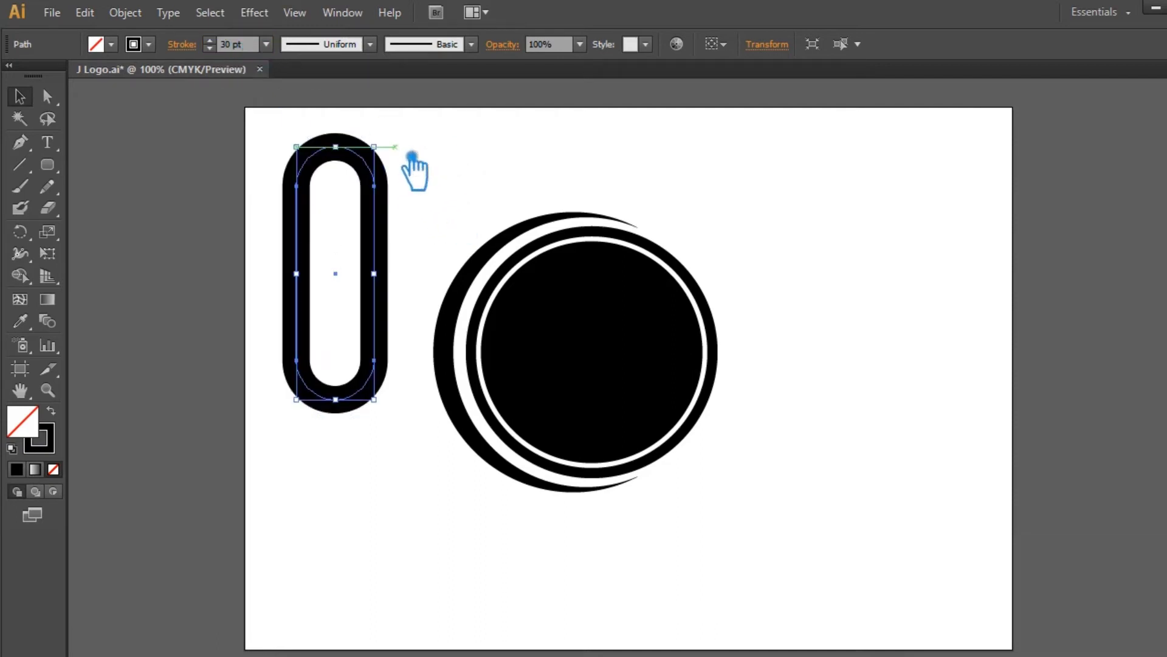
left_click(438, 178)
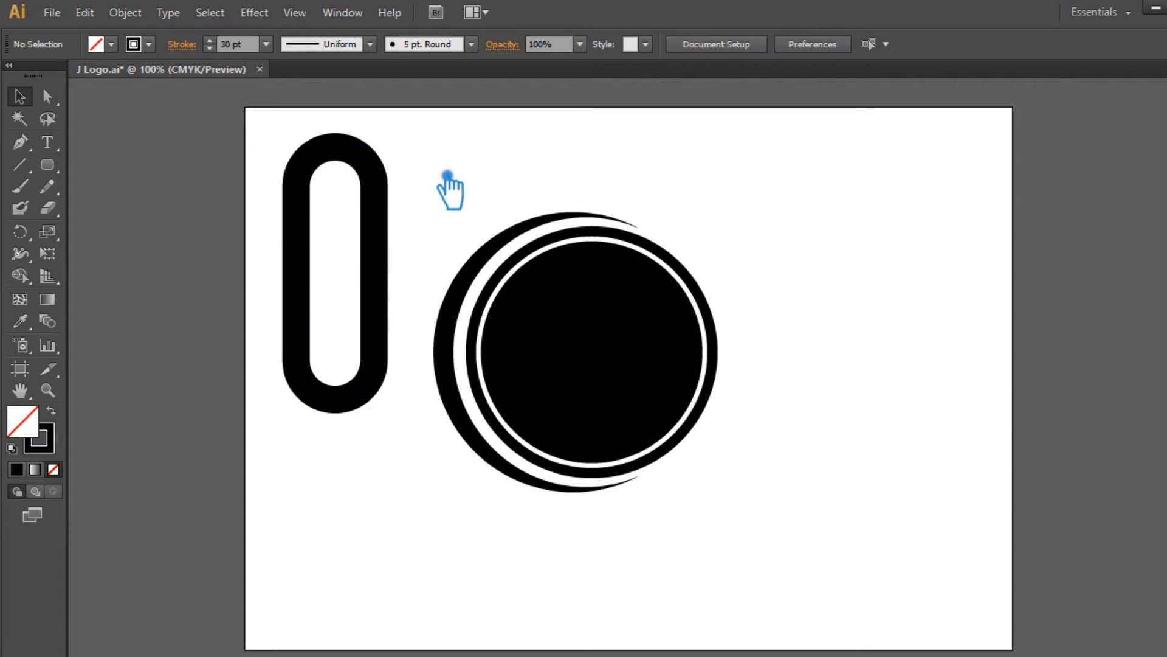
left_click(394, 269)
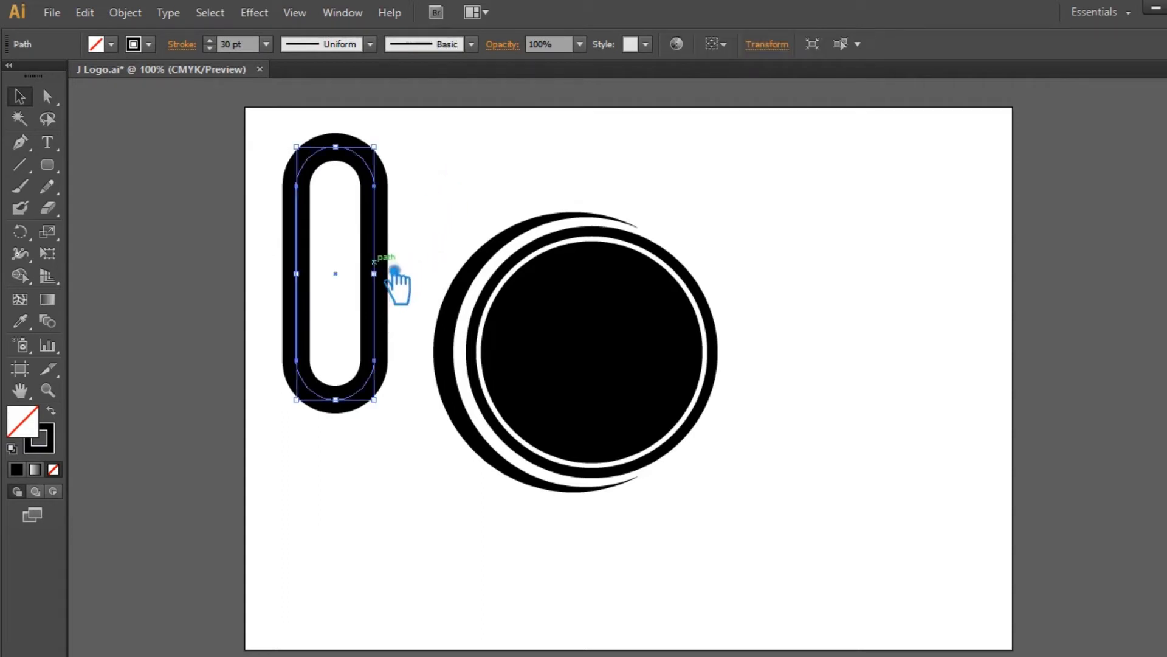
left_click(139, 13)
mouse_move(145, 383)
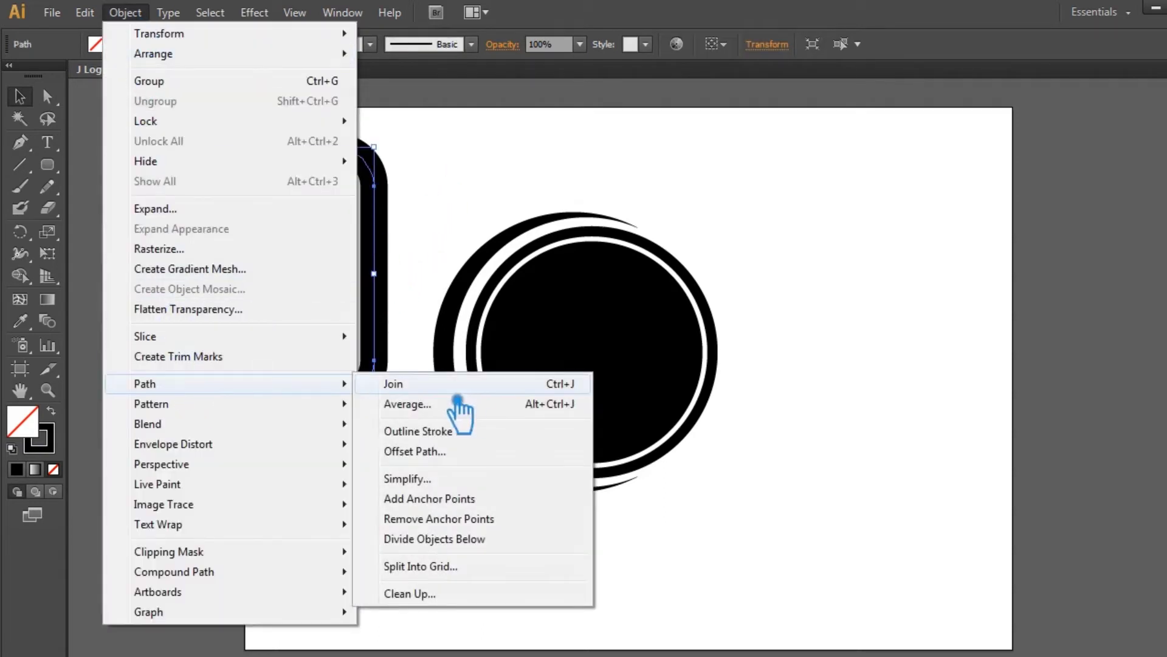
left_click(452, 463)
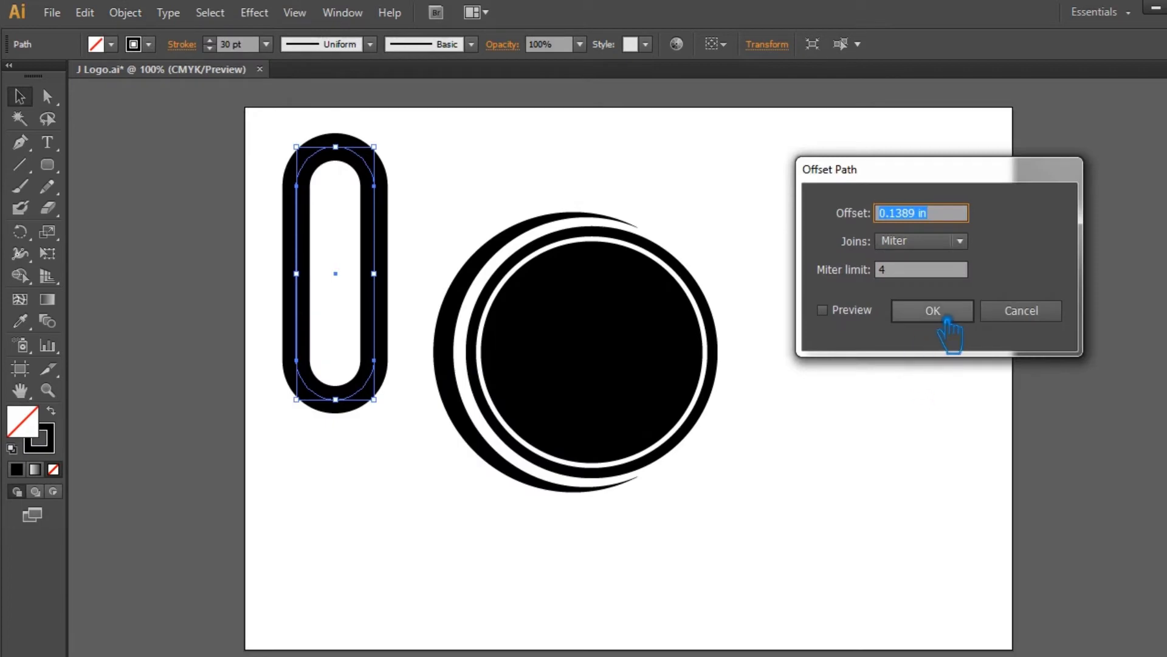
left_click(933, 310)
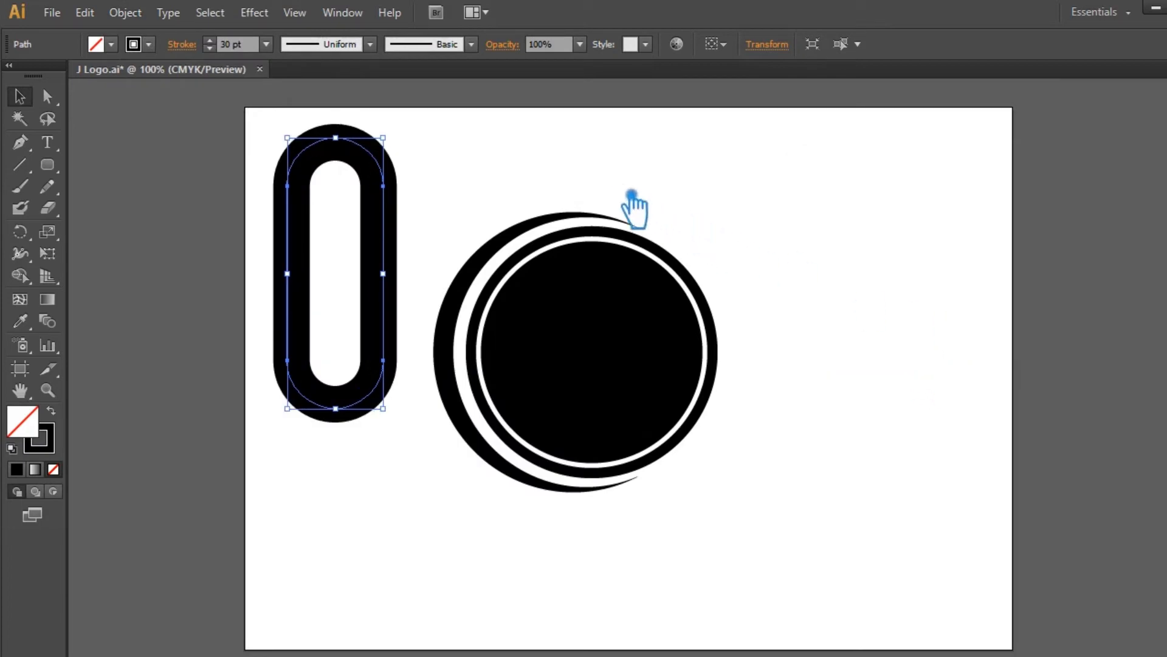
key("Delete")
Expand the 30 pt outline into a solid shape with Object > Expand.
left_click(392, 256)
left_click(125, 12)
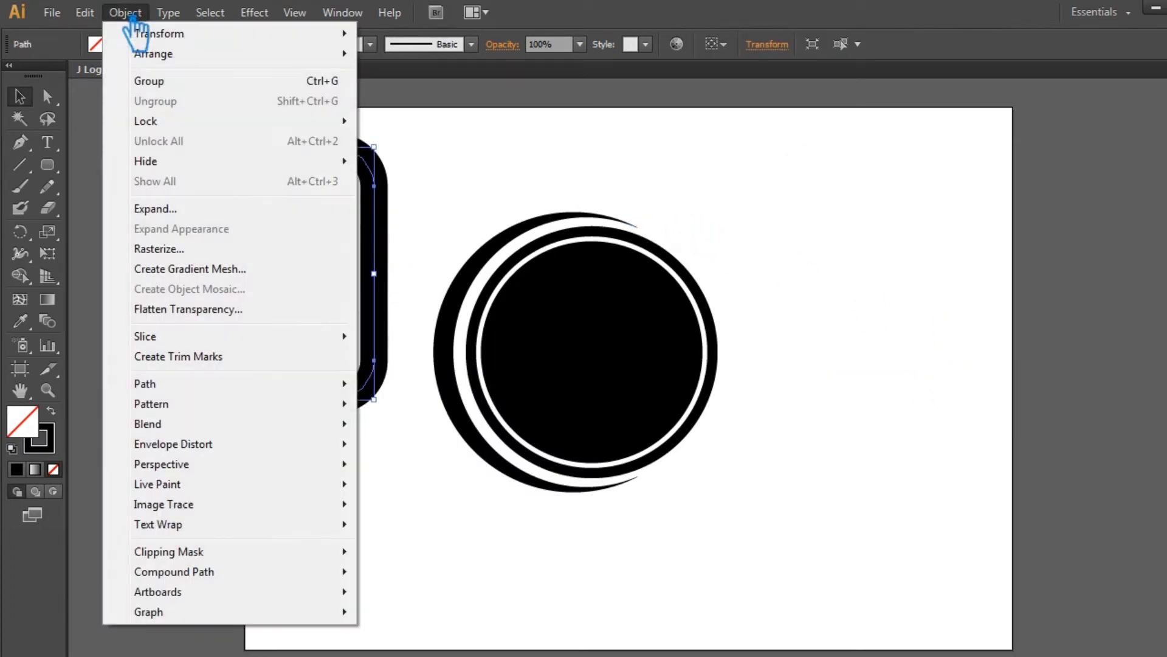
left_click(177, 206)
left_click(894, 394)
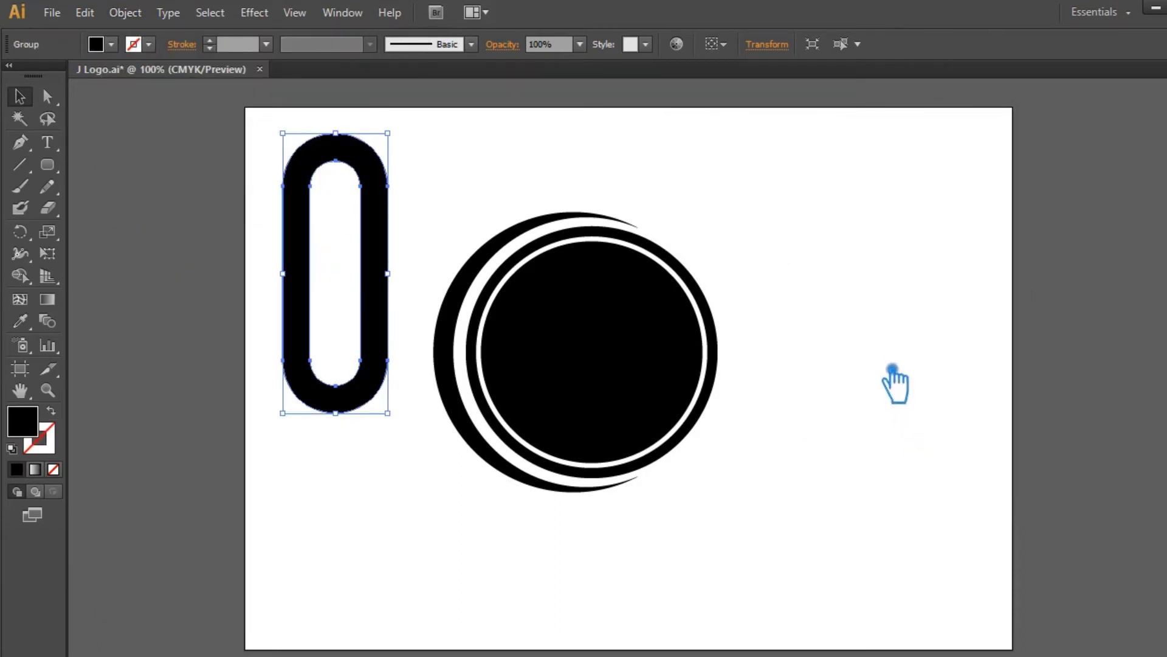
left_click(894, 380)
Draw a stroke-less rectangle covering the outline's top half and nudge it up.
left_click_drag(52, 173, 128, 164)
mouse_move(143, 115)
left_mouse_down()
mouse_move(447, 253)
mouse_move(434, 267)
left_mouse_up()
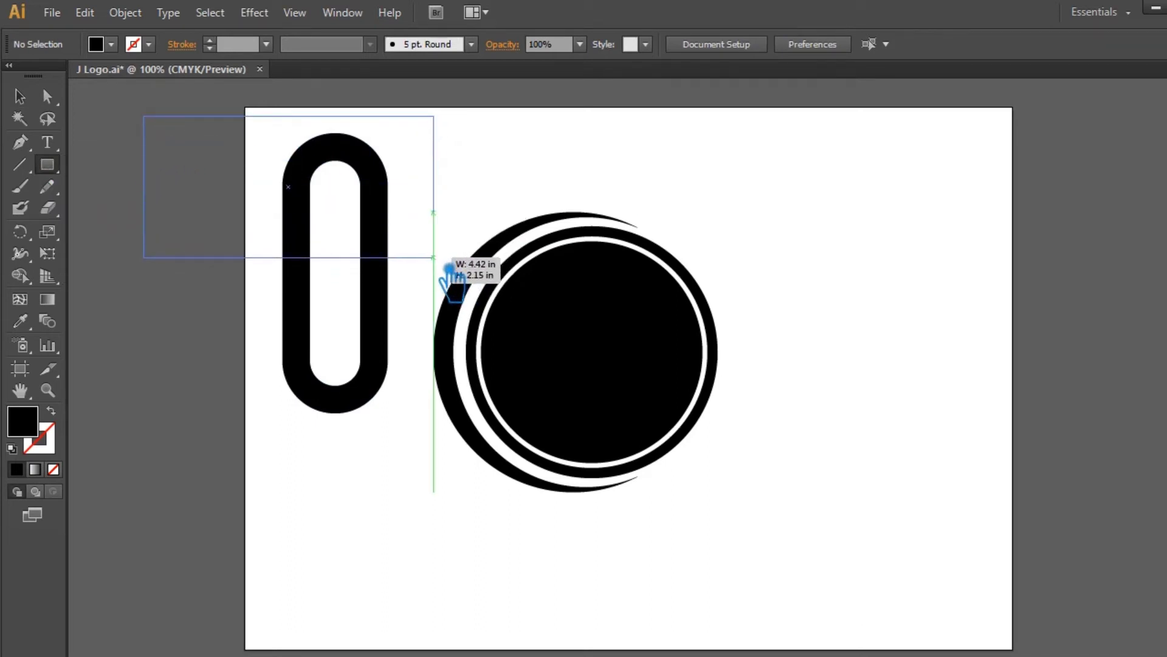
left_click_drag(433, 266, 433, 266)
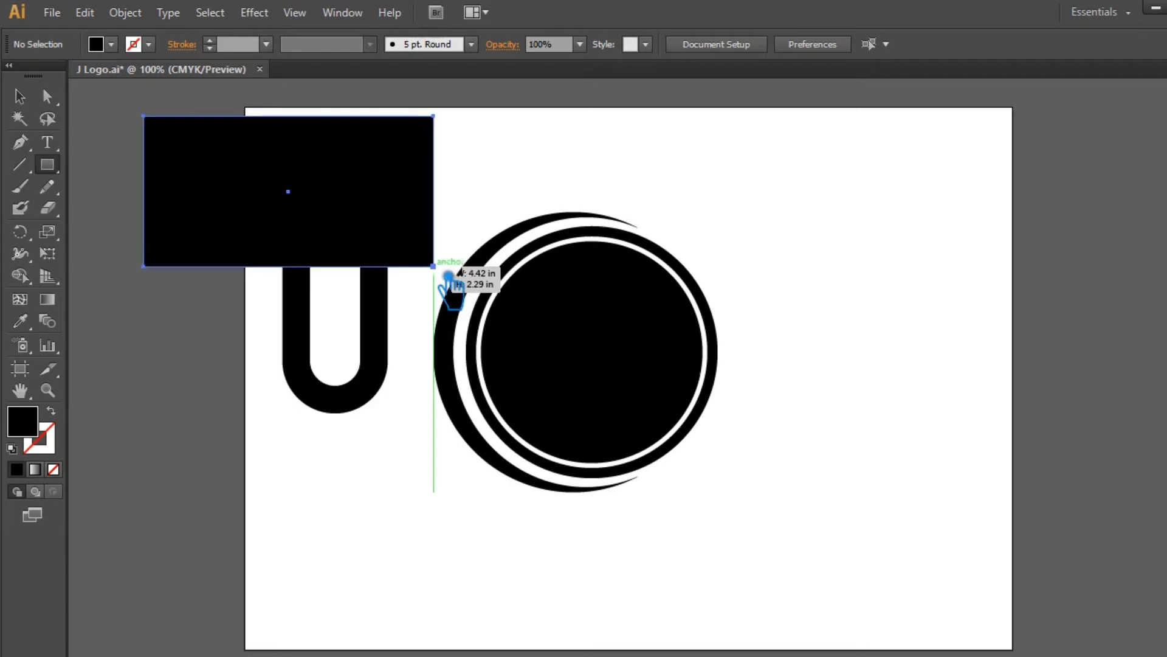
key("shift+x")
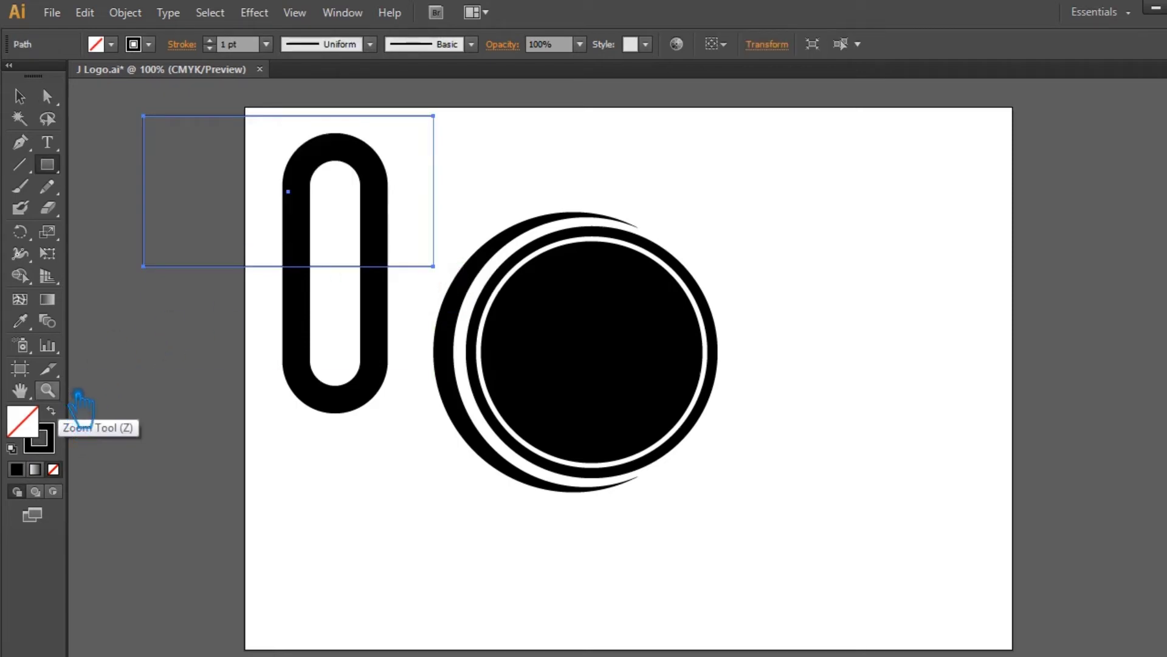
left_click(53, 469)
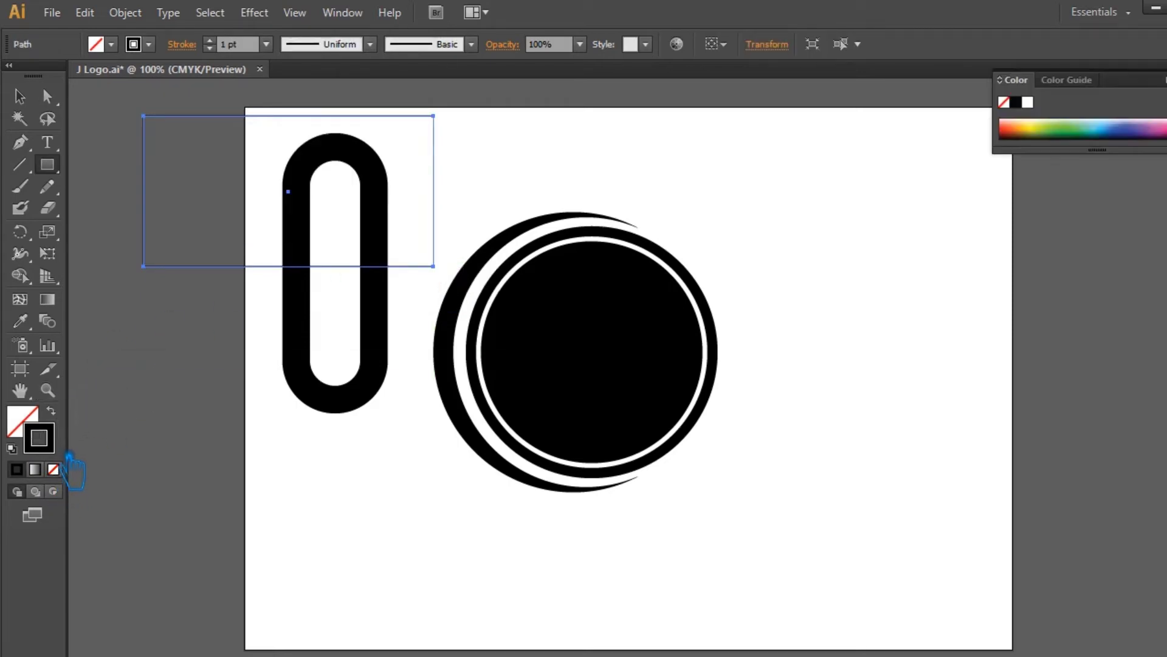
left_click(19, 96)
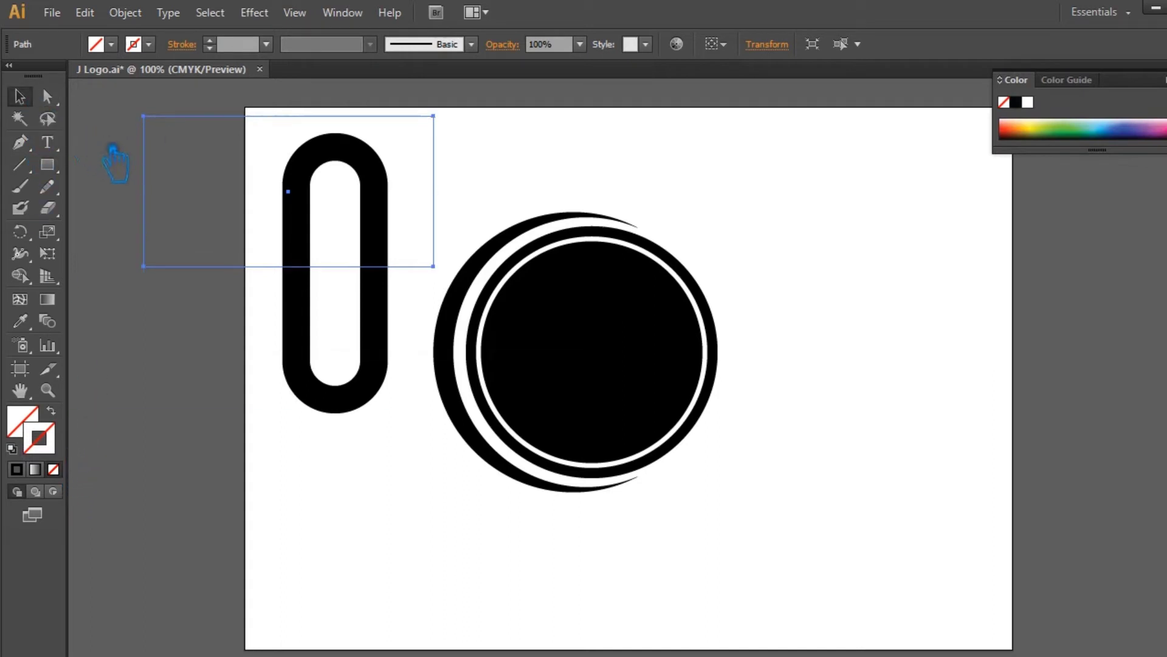
key("shift+Up")
key("shift+Up")
key("shift+Up")
key("shift+Up")
left_click(341, 356, "shift")
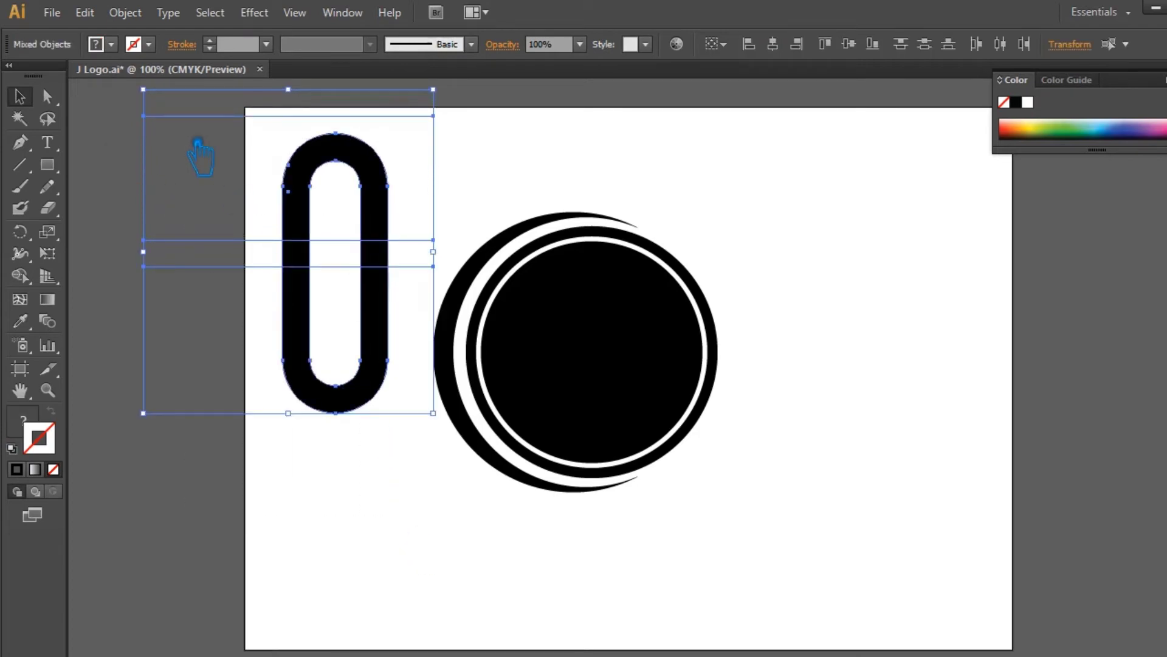
left_click(900, 395)
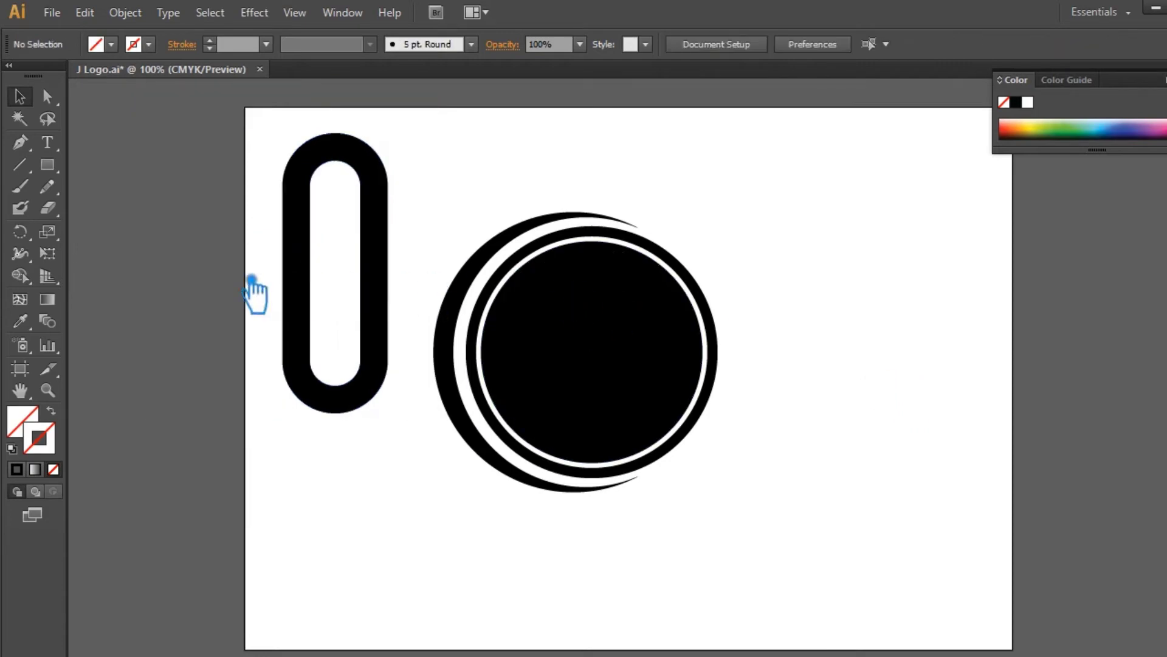
Draw a small rectangle over the outline's left side and select all three shapes.
left_click(47, 164)
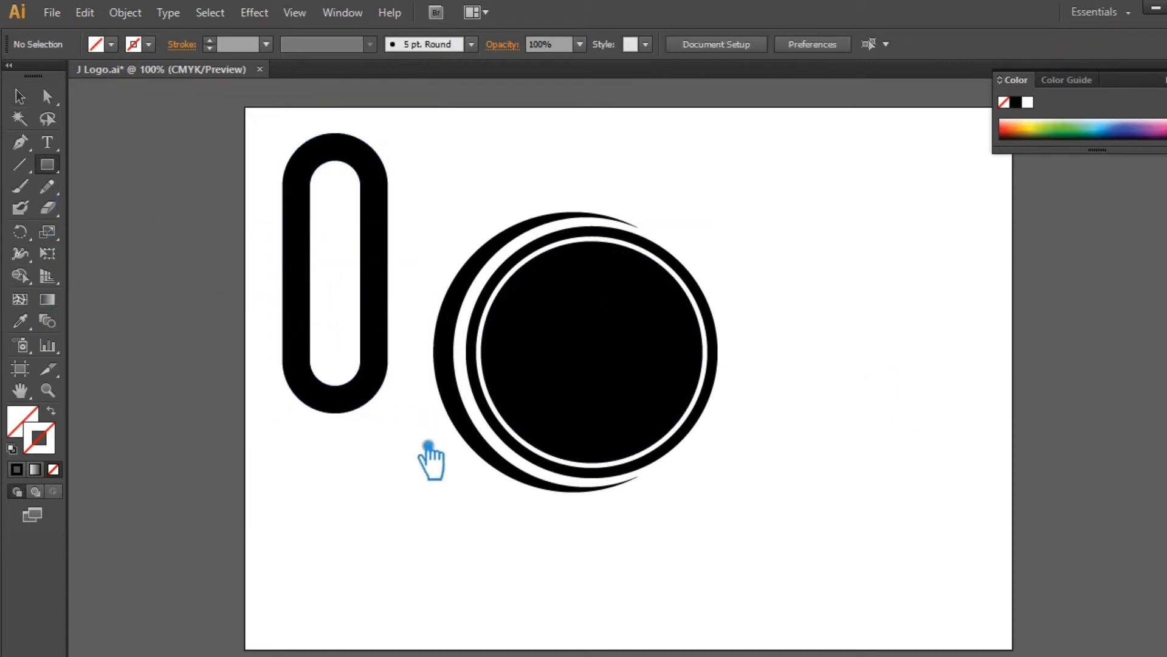
mouse_move(288, 192)
left_mouse_down()
mouse_move(166, 266)
mouse_move(359, 344)
mouse_move(336, 351)
left_mouse_up()
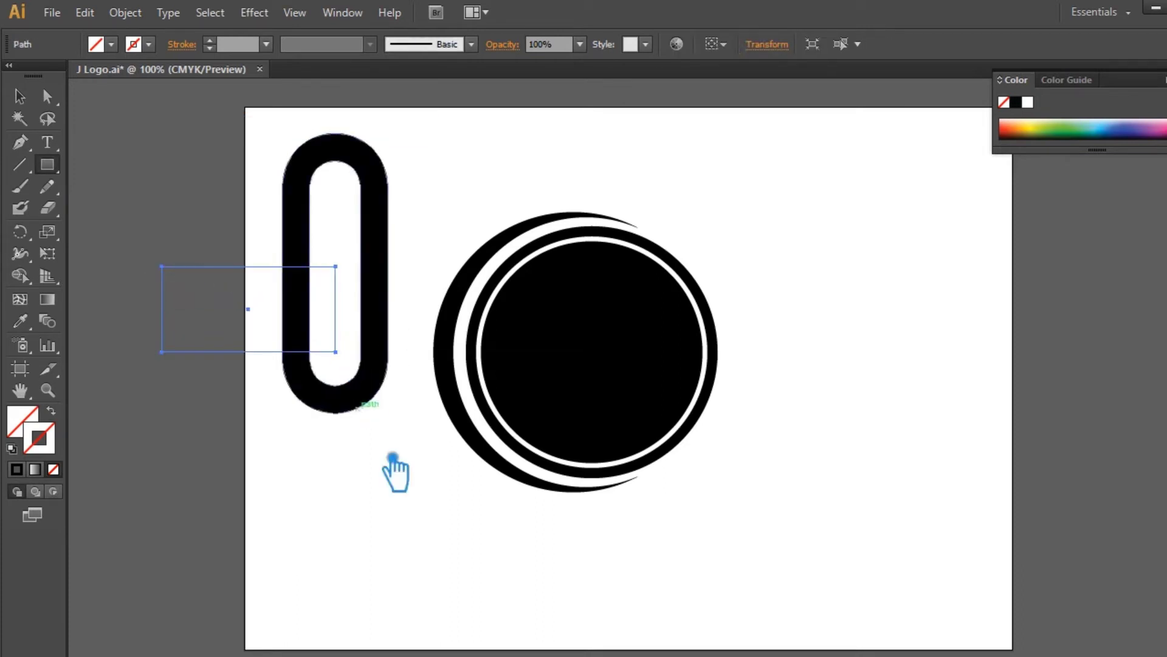
left_click(204, 291)
left_click(668, 372)
key("v")
left_click(411, 470)
left_click_drag(410, 469, 171, 87)
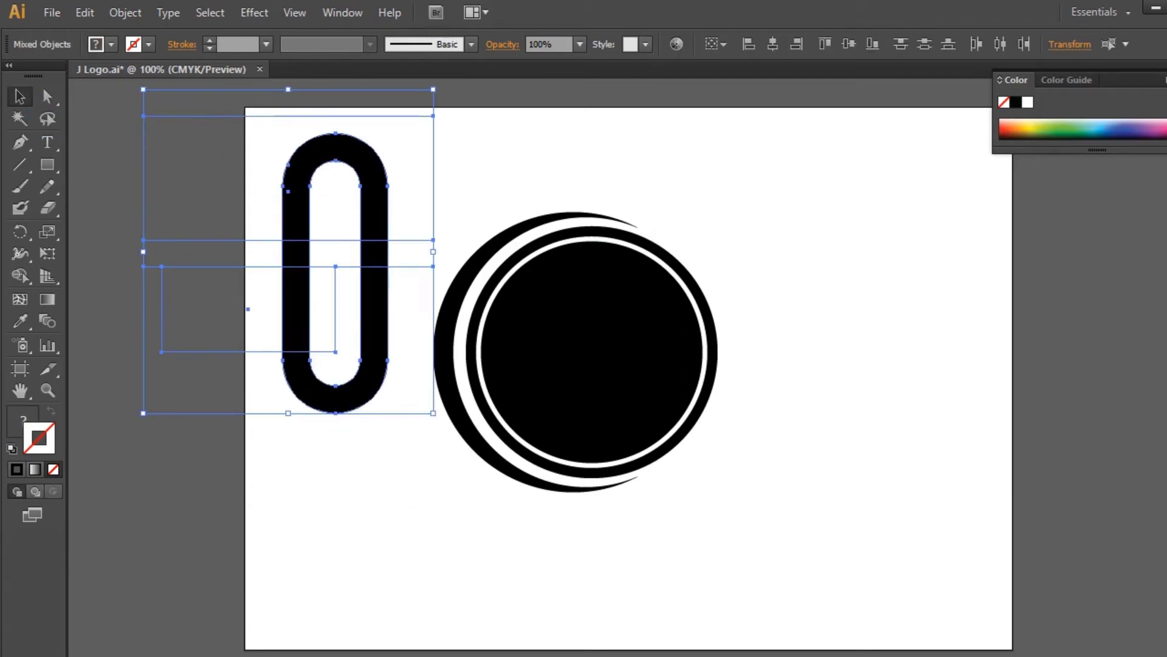
Divide the overlapping shapes with Pathfinder and ungroup the pieces.
key("shift+ctrl+F9")
left_click(1009, 530)
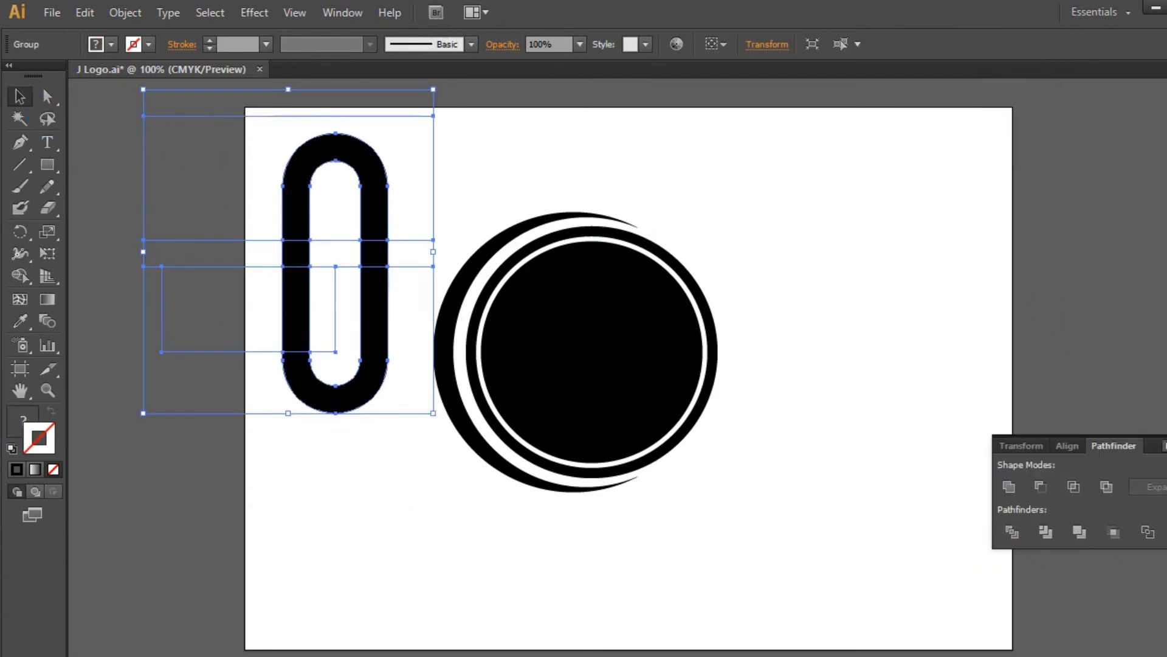
key("shift+ctrl+F9")
left_click(333, 478)
right_click(316, 330)
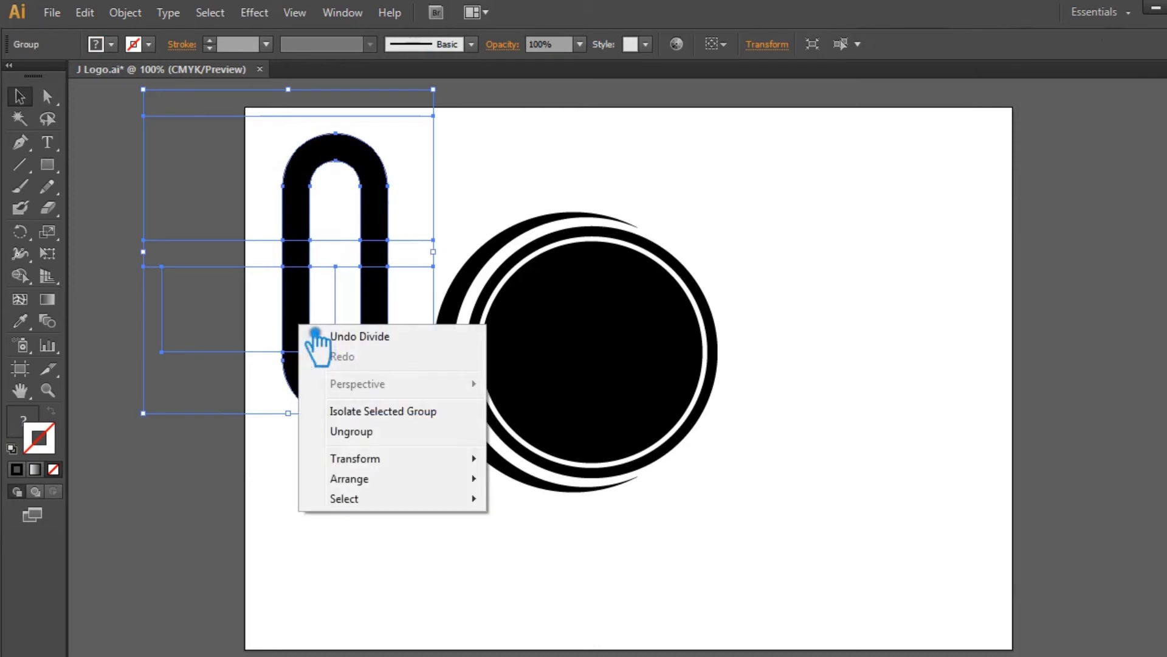
left_click(359, 438)
Delete the leftover pieces, the top arch and the left upper stub, leaving a U.
left_click(289, 467)
mouse_move(289, 467)
left_mouse_down()
mouse_move(144, 109)
mouse_move(132, 124)
left_mouse_up()
key("Delete")
left_click(338, 234)
key("Delete")
left_click(304, 296)
key("Delete")
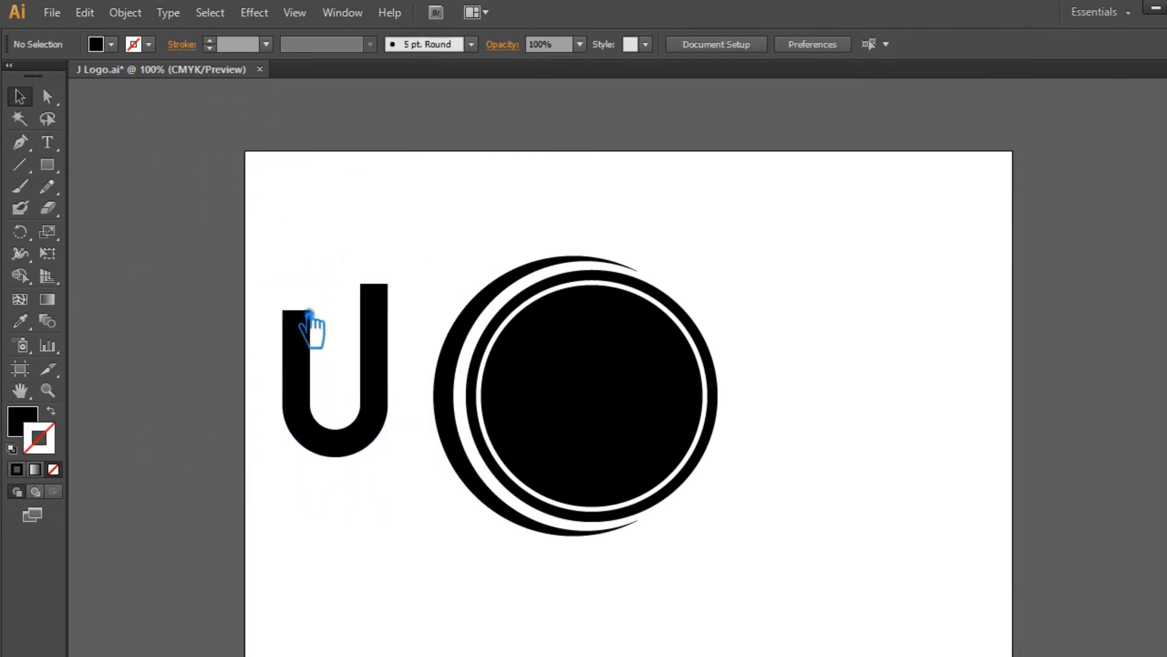
Delete the U's left arm and the leftover pieces beside the J's stem.
key("Delete")
left_click(380, 304)
left_click(383, 345)
left_click_drag(312, 287, 352, 349)
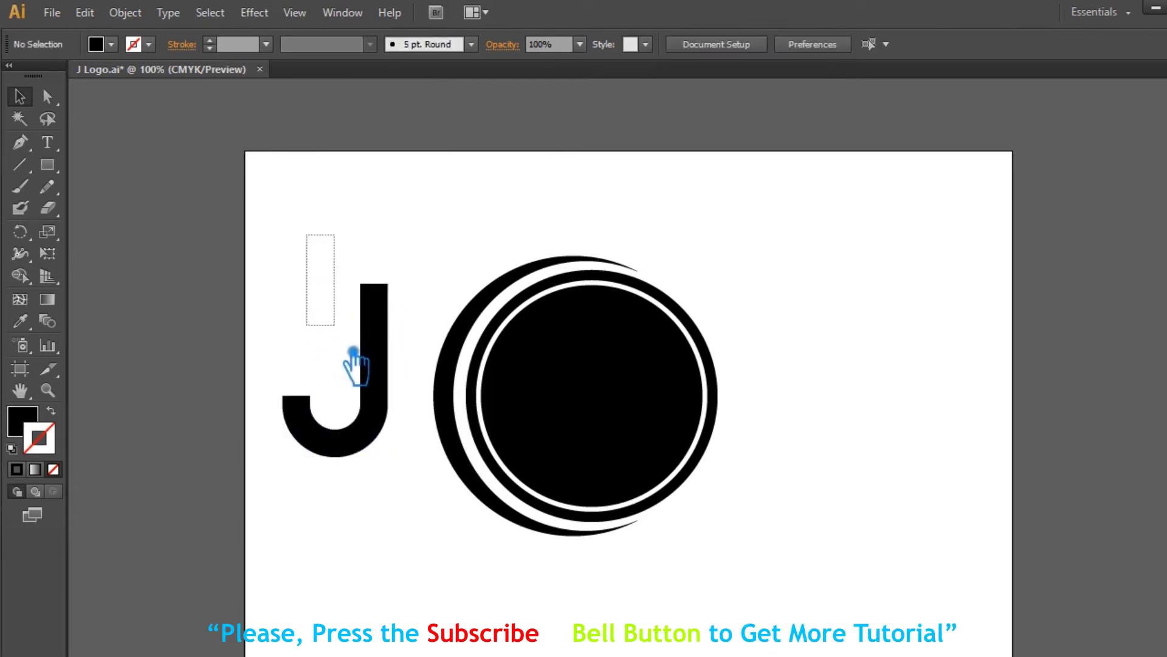
key("Delete")
Find and delete the hidden leftover path near the J's stem.
left_click_drag(417, 519, 182, 182)
left_click(334, 209)
left_click(428, 401)
key("Delete")
Nudge the small square atop the stem upward so it sits apart like a j's dot.
left_click_drag(412, 463, 195, 183)
left_click(404, 200)
left_click(377, 301)
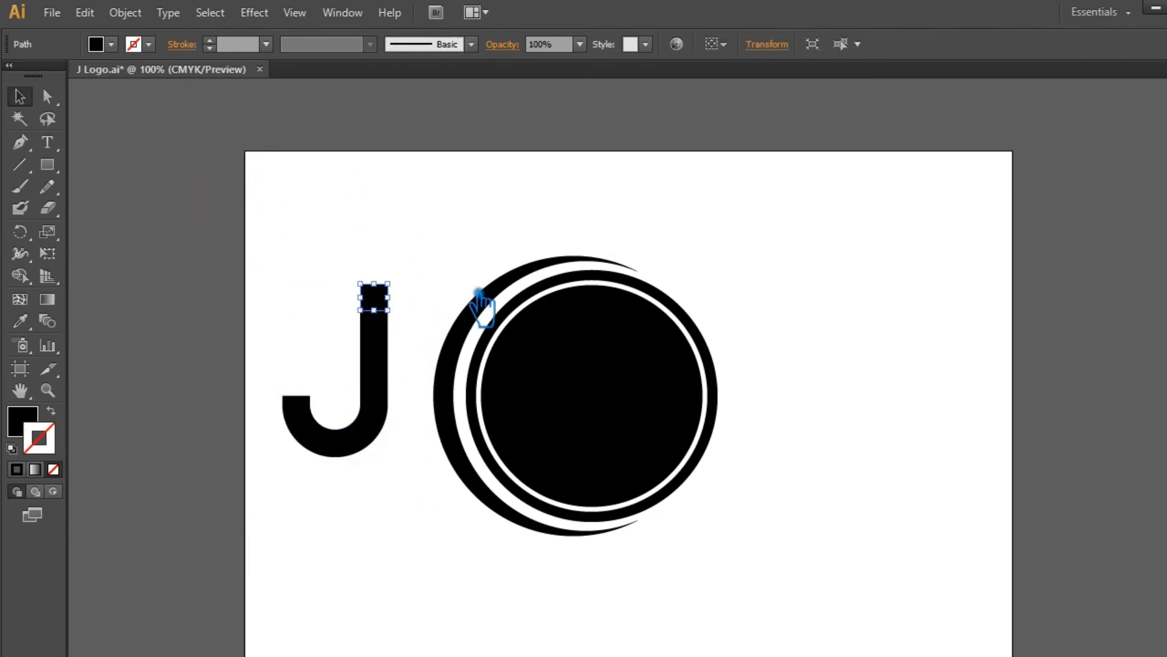
key("Up")
key("Up")
key("Up")
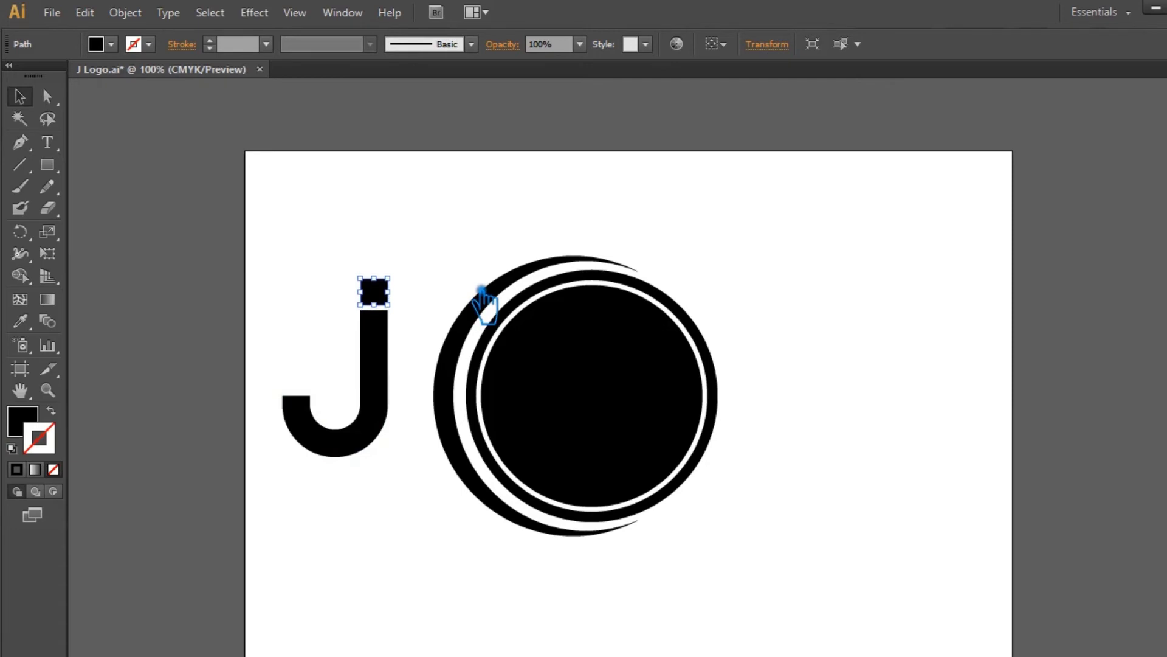
left_click(479, 282)
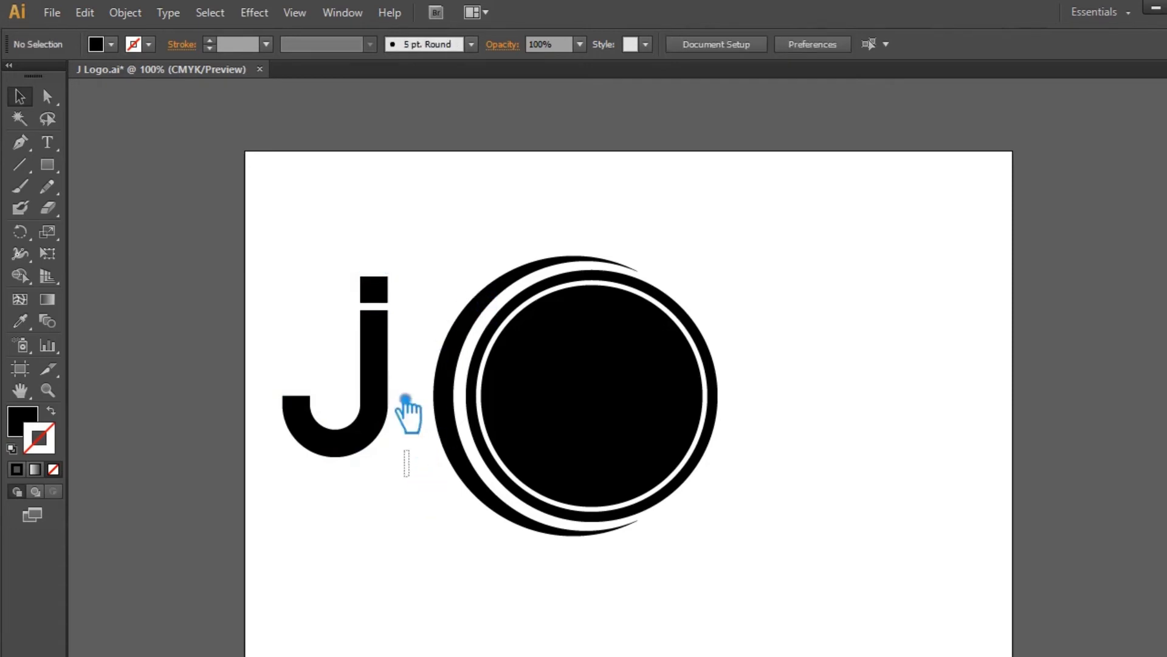
Group the J's parts and move the group inside the inner black circle.
left_click_drag(414, 434, 229, 218)
right_click(369, 347)
left_click(413, 409)
mouse_move(386, 368)
left_mouse_down()
mouse_move(627, 394)
mouse_move(622, 385)
left_mouse_up()
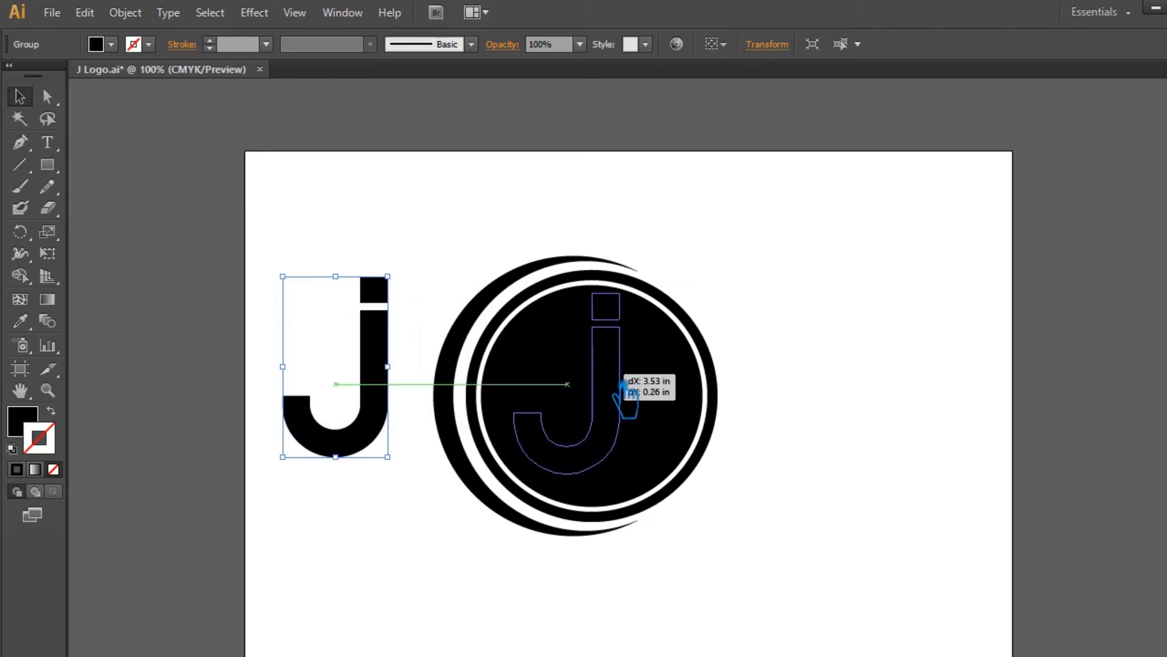
left_click_drag(622, 386, 632, 390)
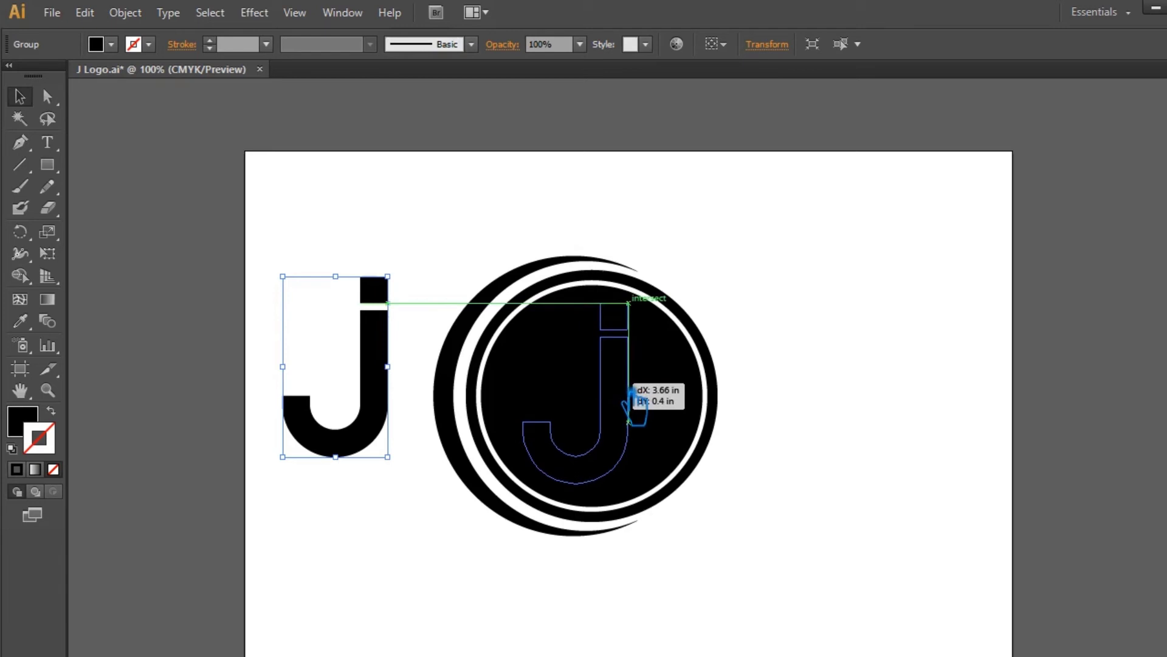
left_click_drag(633, 390, 632, 396)
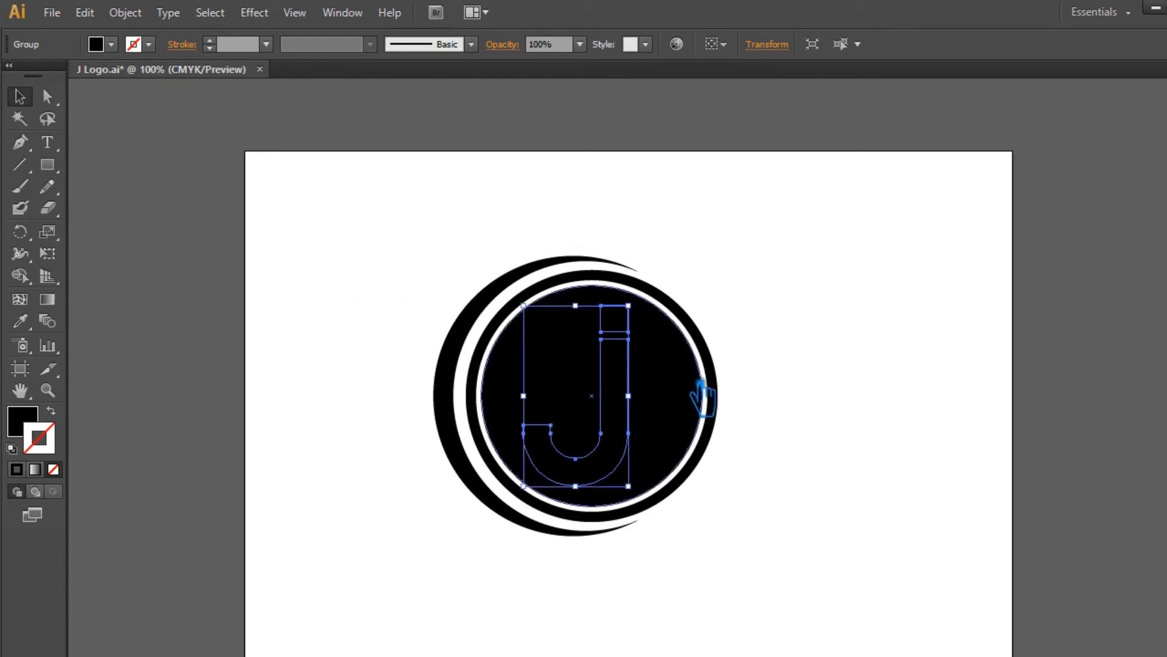
Fill the J grey by sampling a grey swatch with the Eyedropper.
left_click(24, 324)
left_click(148, 357)
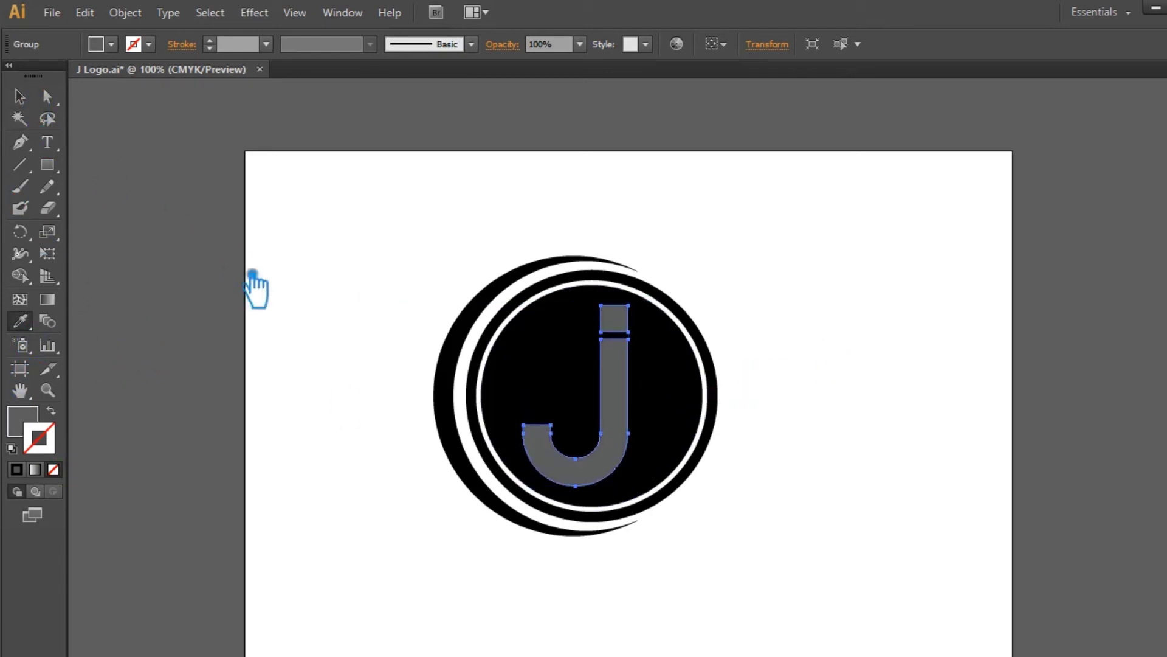
left_click(20, 96)
left_click(164, 240)
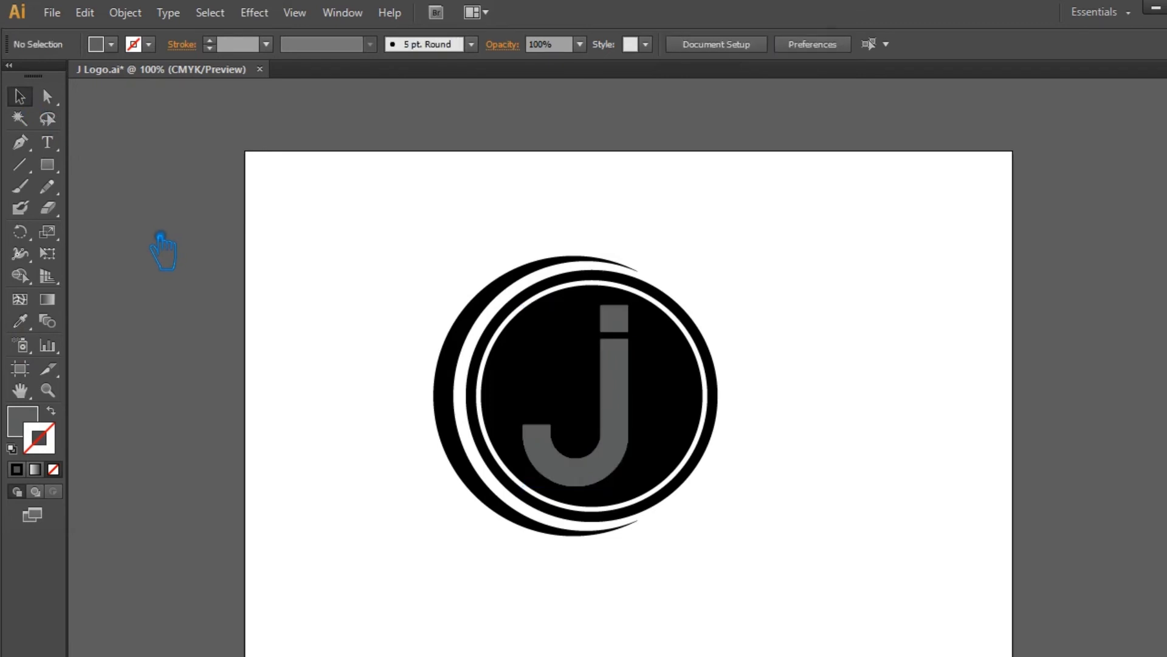
Horizontally centre the J on the inner black circle.
left_click(631, 418)
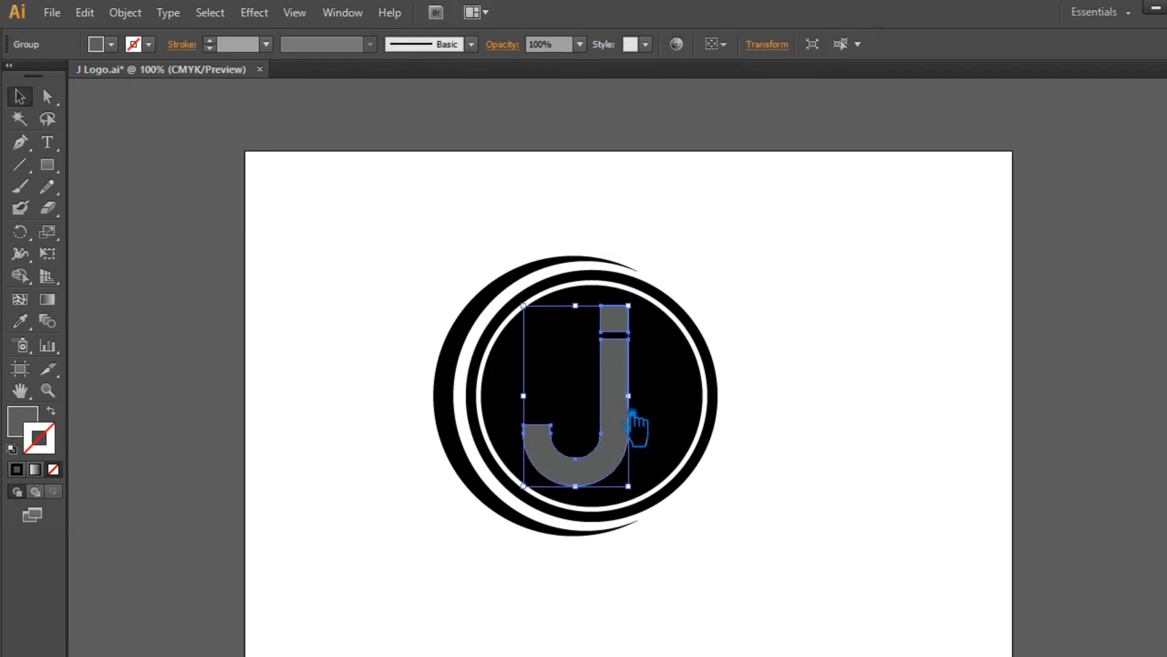
left_click(680, 417, "shift")
left_click(773, 44)
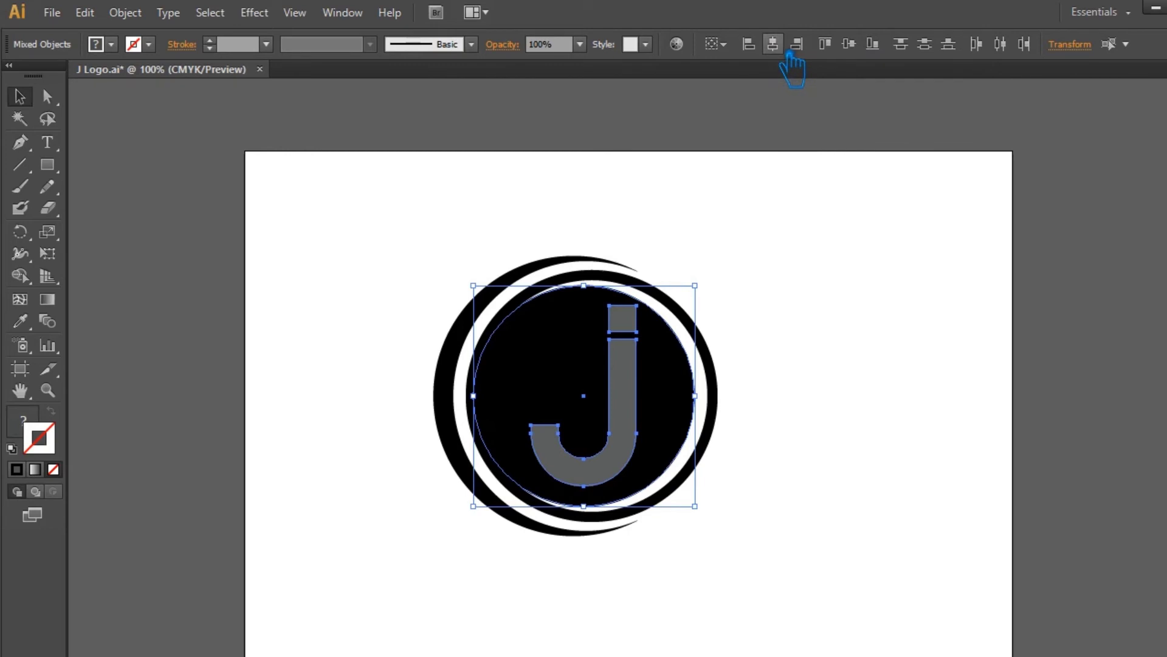
left_click(864, 365)
Copy the J, then cut it out of the inner circle with Pathfinder Minus Front.
left_click(623, 395)
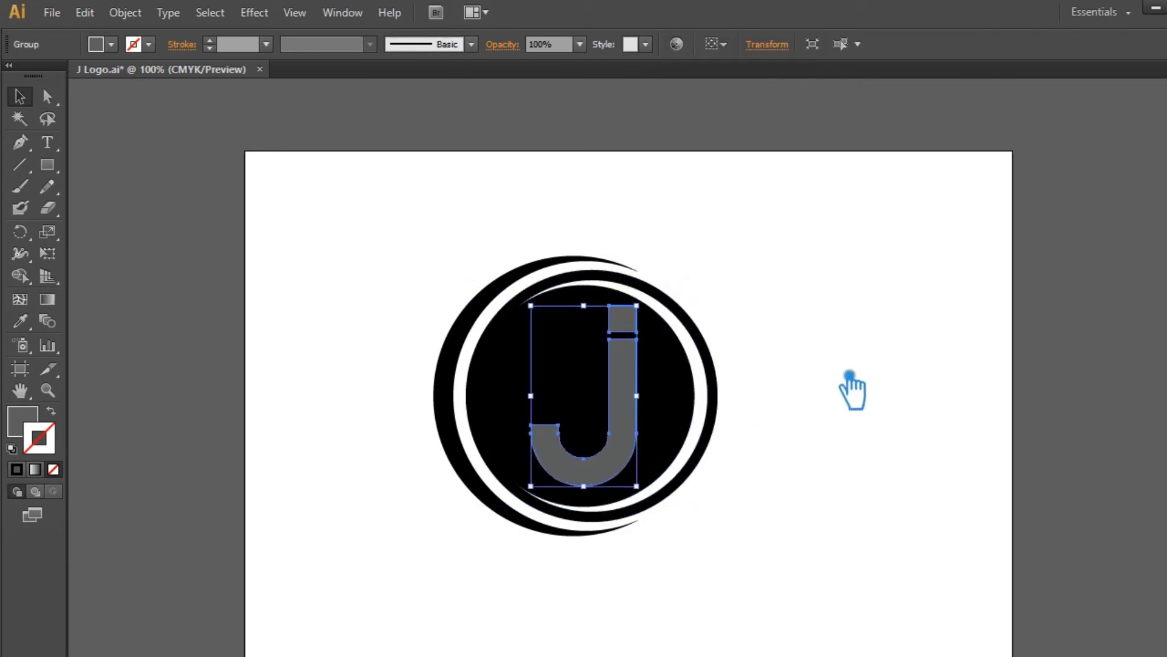
key("ctrl+shift+b")
left_click(507, 387, "shift")
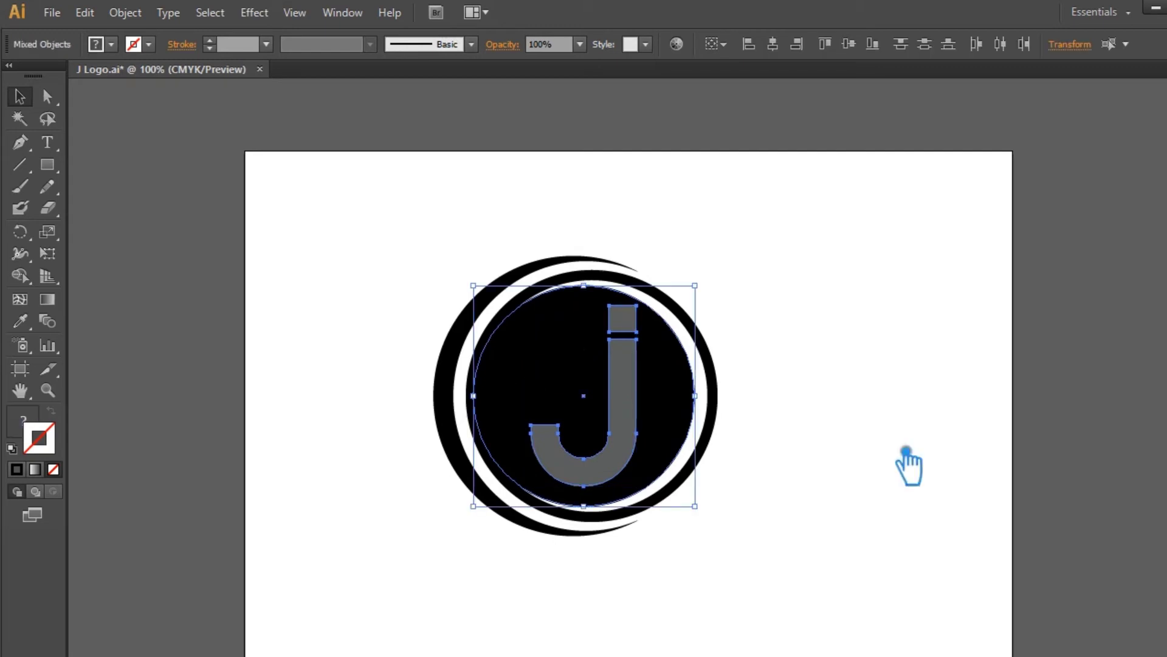
key("ctrl+shift+F9")
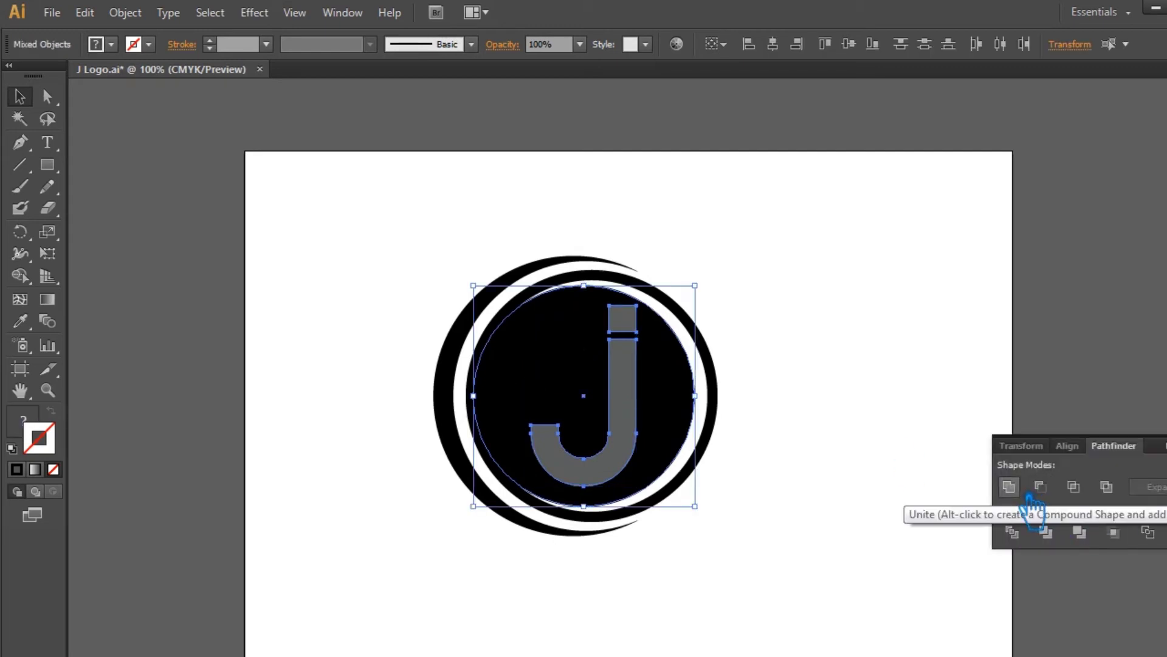
left_click(1009, 487)
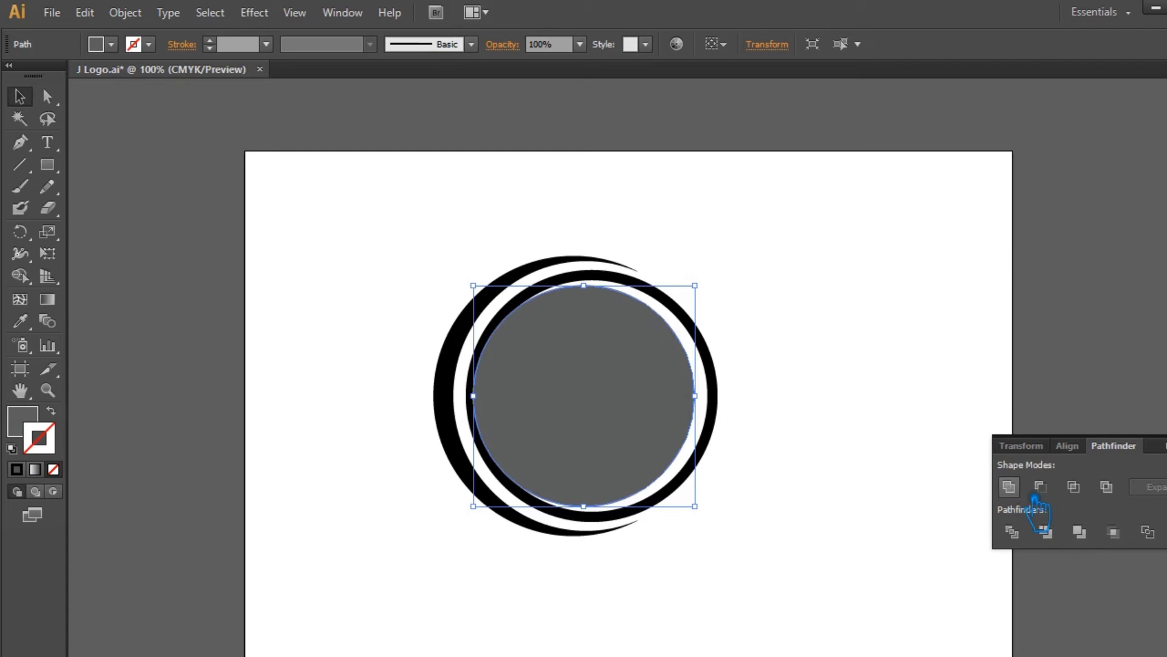
key("ctrl+z")
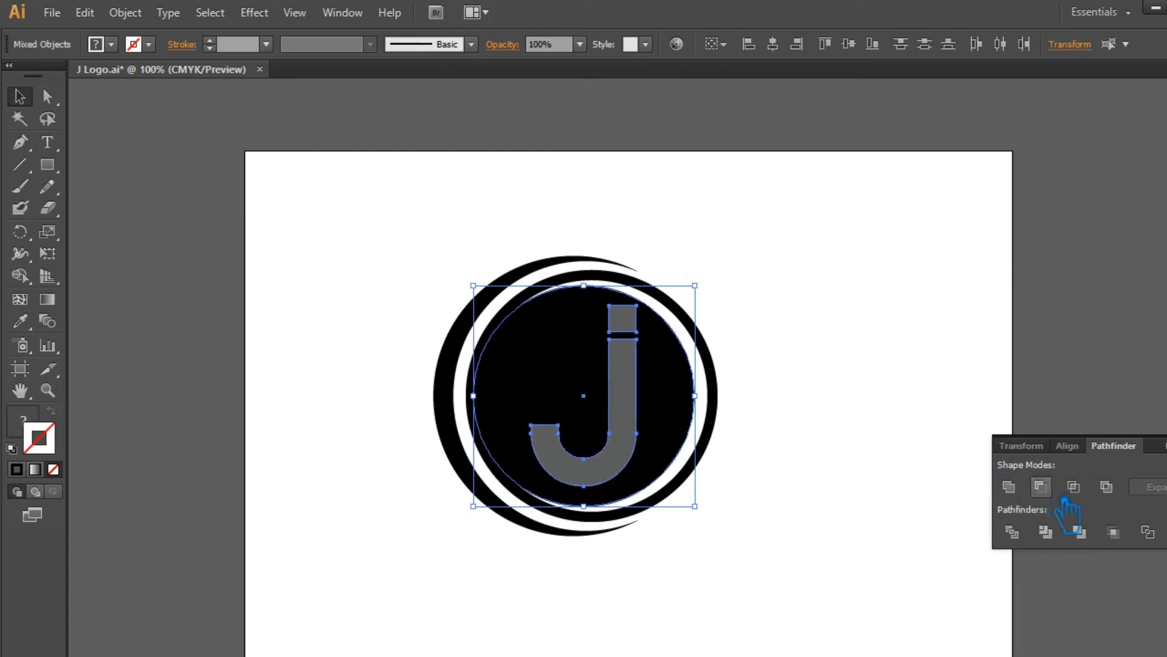
left_click(1063, 498)
Delete the grey J to reveal the white cut-out, then undo to restore it.
left_click(917, 422)
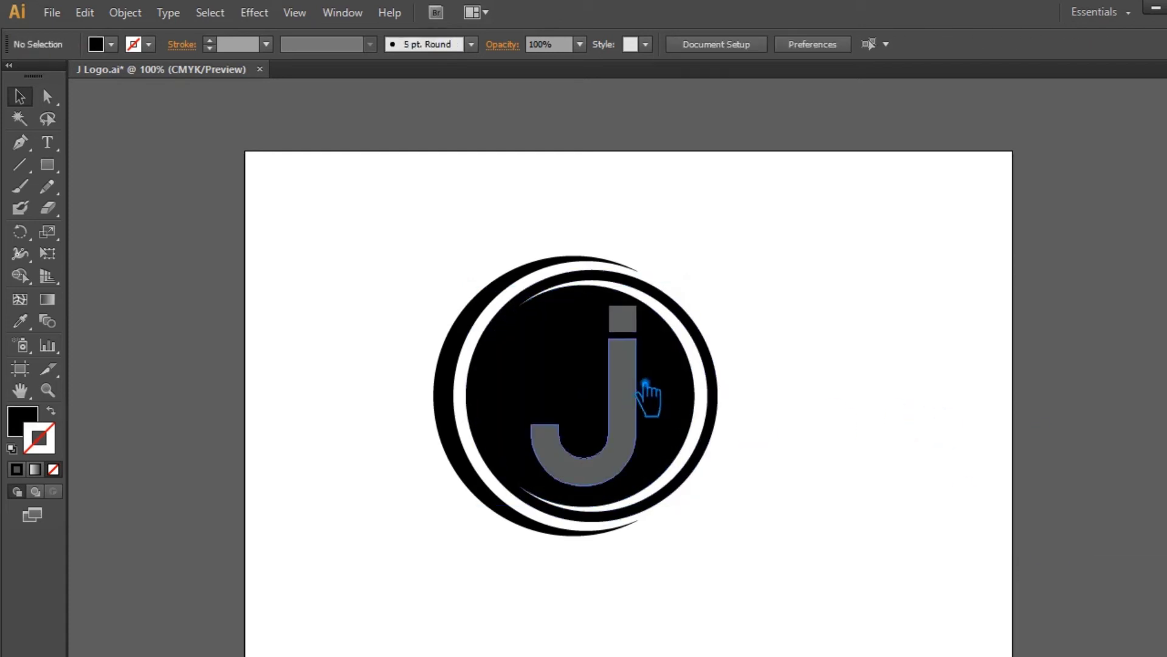
left_click(645, 384)
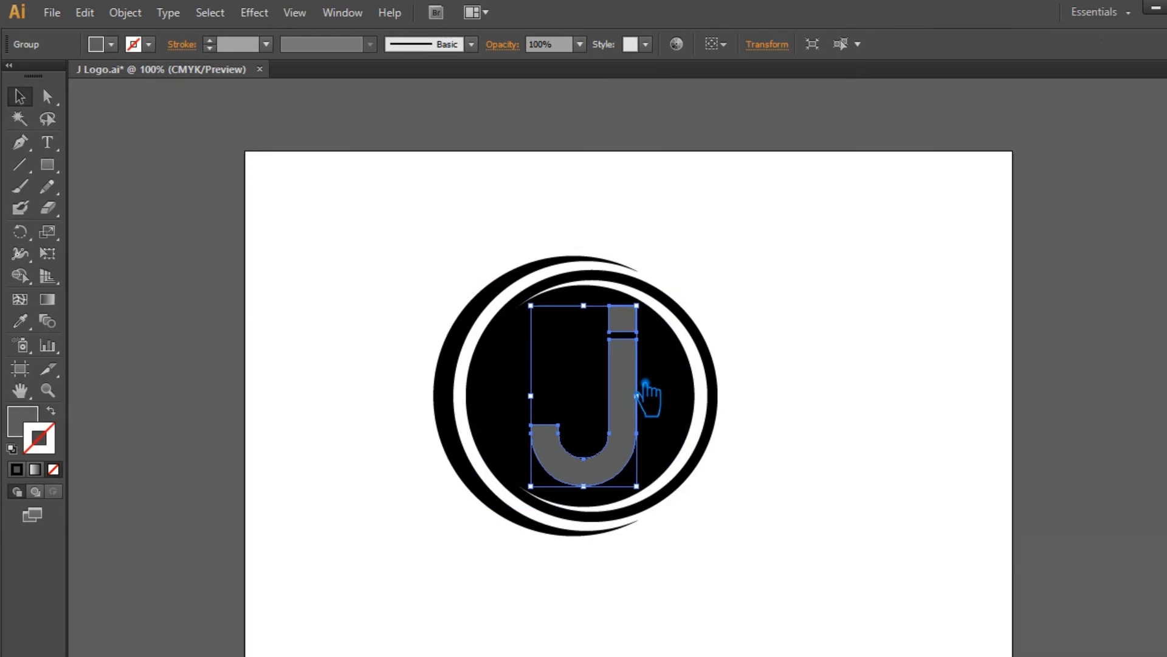
key("Delete")
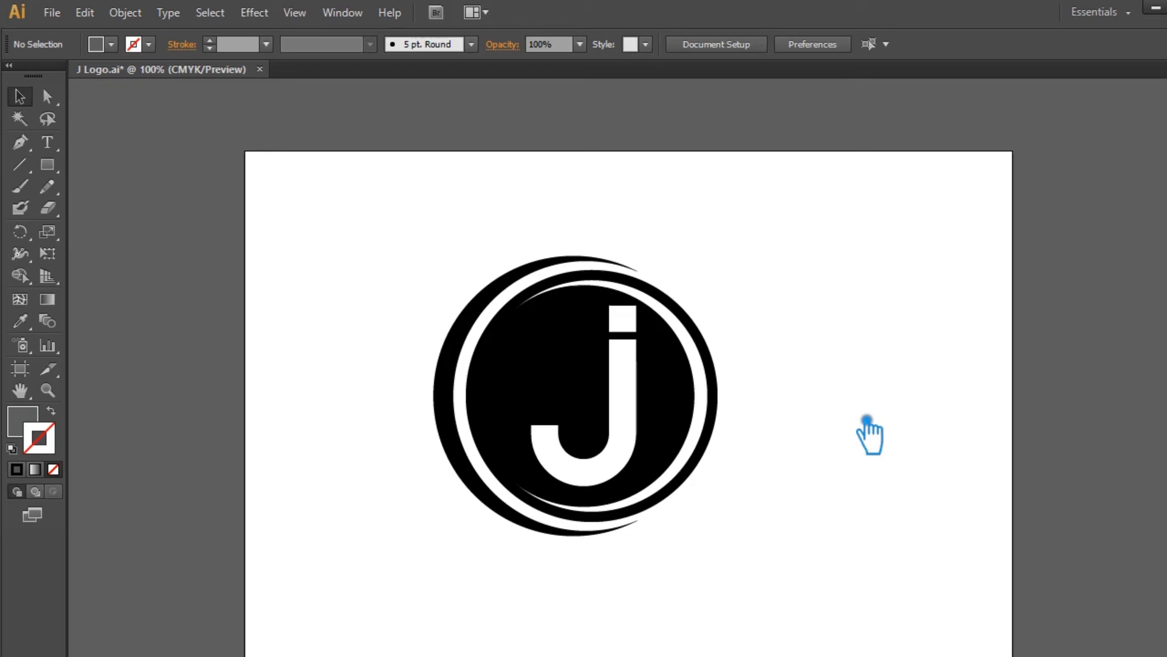
key("ctrl+z")
Offset the grey J copy slightly up and left with arrow-key nudges.
key("Left")
key("Up")
key("Up")
key("Up")
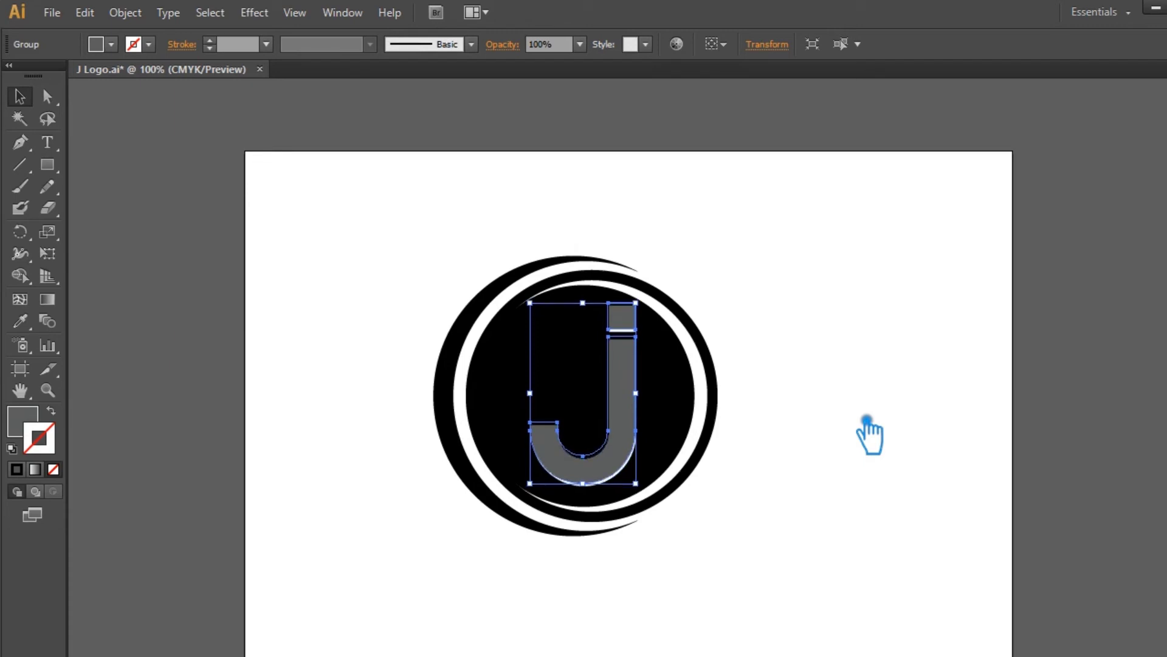
key("Up")
key("Up")
key("Left")
key("Left")
key("Left")
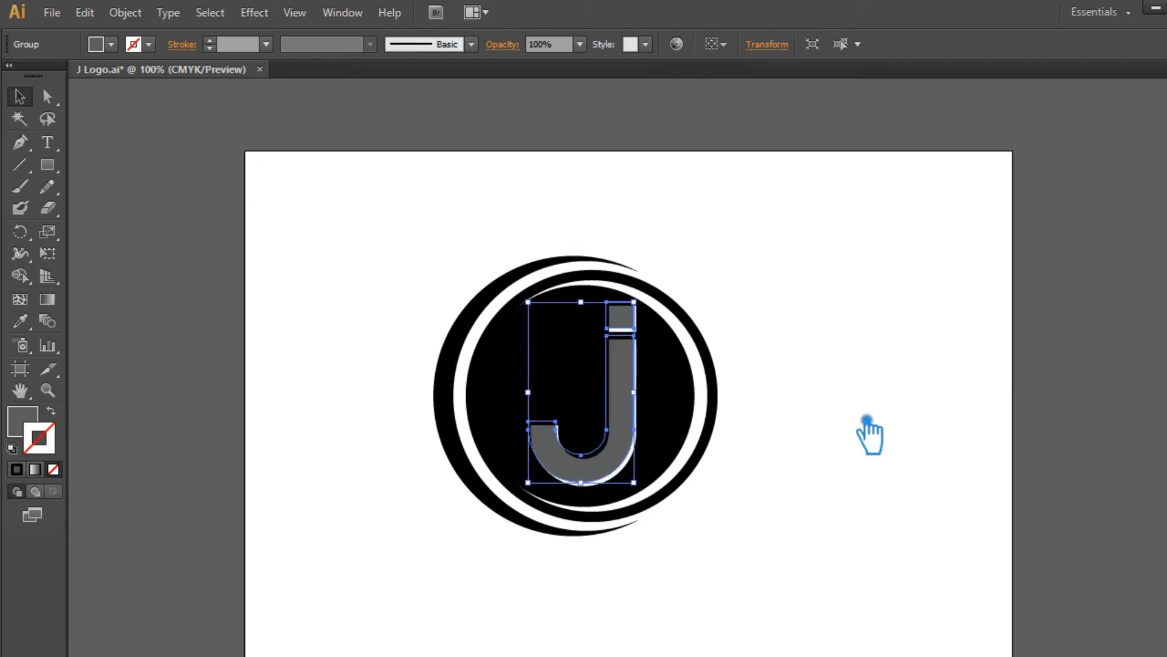
key("Left")
key("Left")
key("Down")
key("Down")
key("Down")
key("Down")
key("Down")
key("Down")
key("Left")
key("Left")
key("Left")
key("Left")
key("Left")
key("Left")
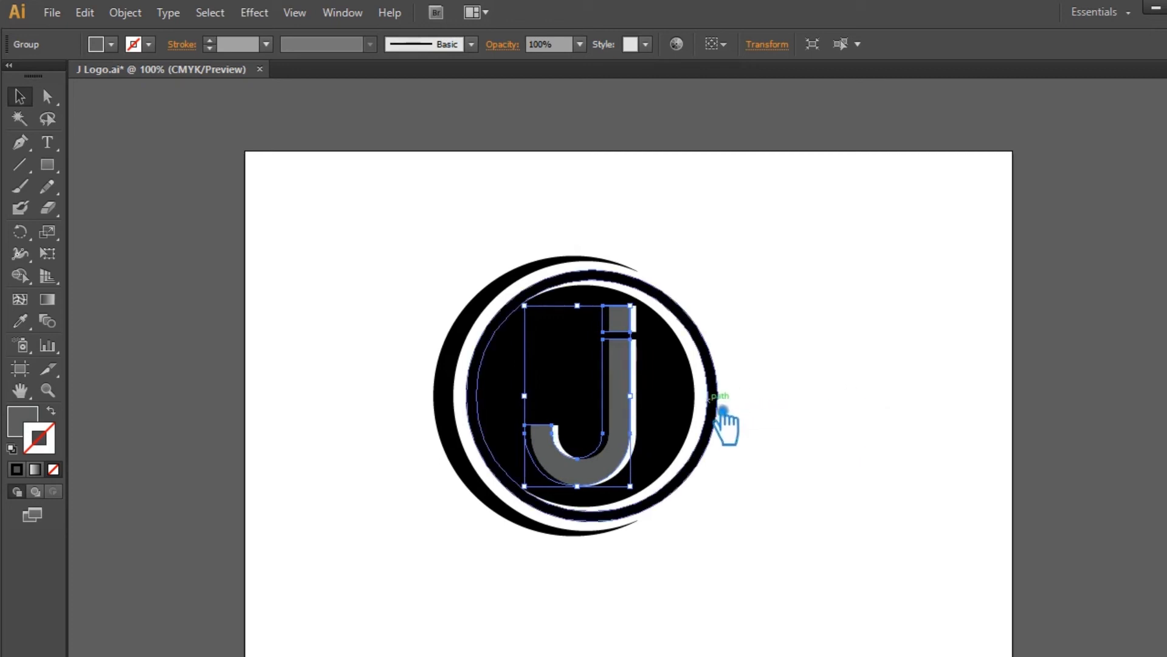
left_click(700, 421, "shift")
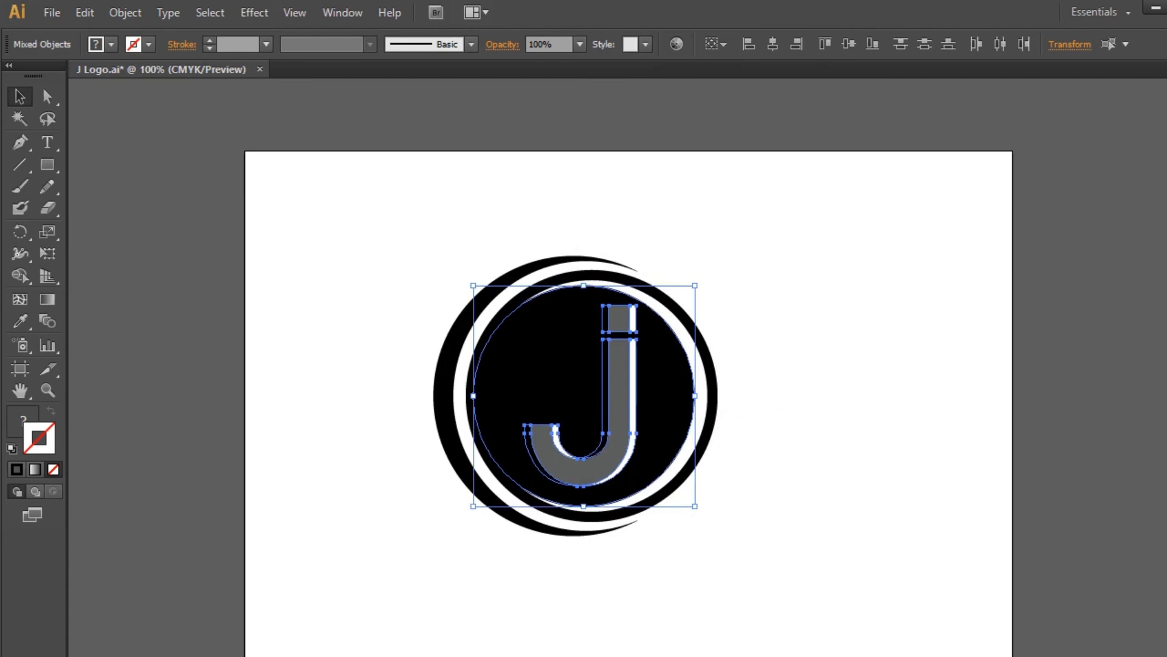
Split the overlapping J and circle with Pathfinder Divide and ungroup the pieces.
key("ctrl+shift+F9")
left_click(1011, 532)
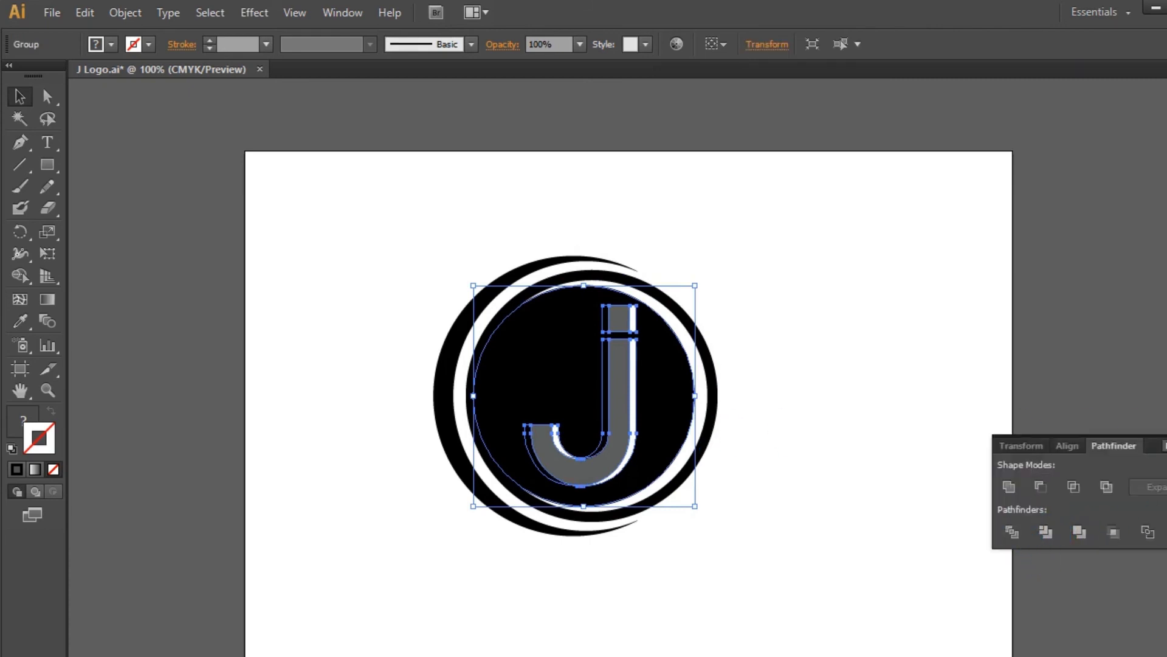
left_click(849, 409)
right_click(610, 363)
left_click(662, 472)
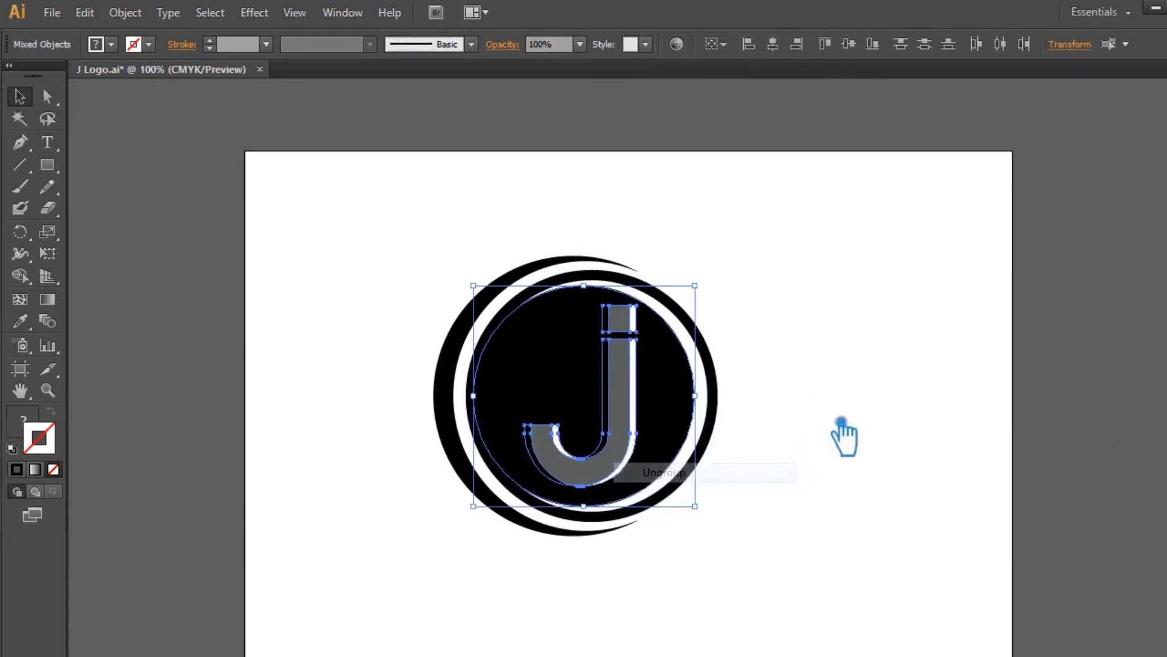
left_click(839, 436)
Delete the grey J pieces, including the top square and small curved piece.
left_click(607, 389)
left_click(851, 407)
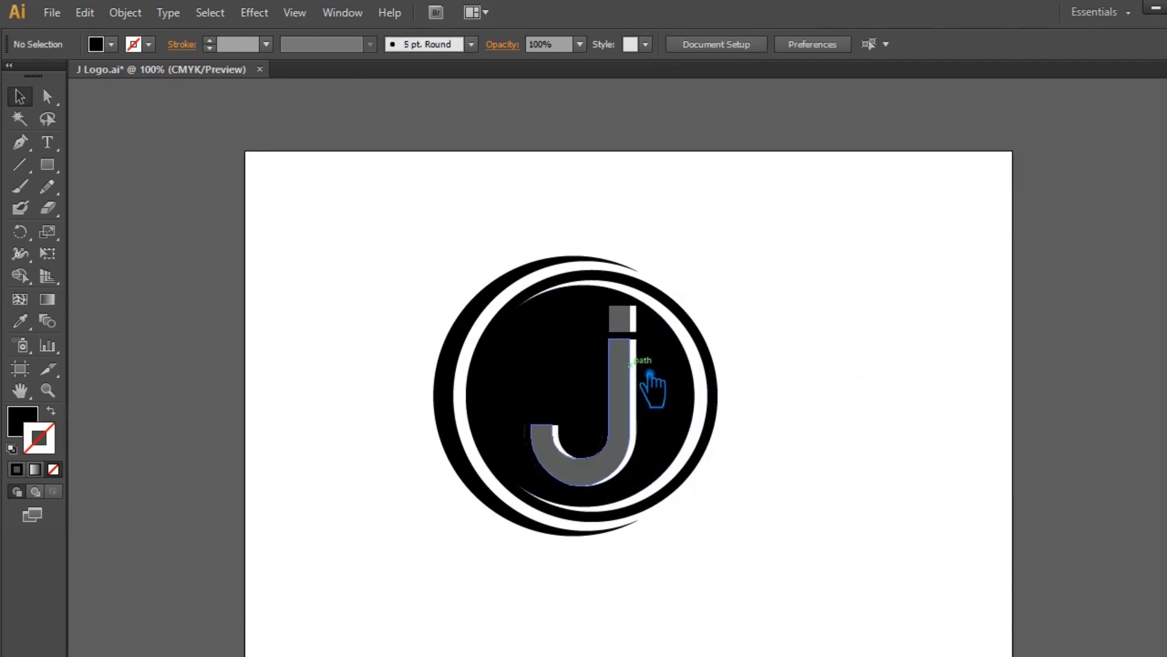
left_click(638, 383)
key("Delete")
left_click(629, 322)
key("Delete")
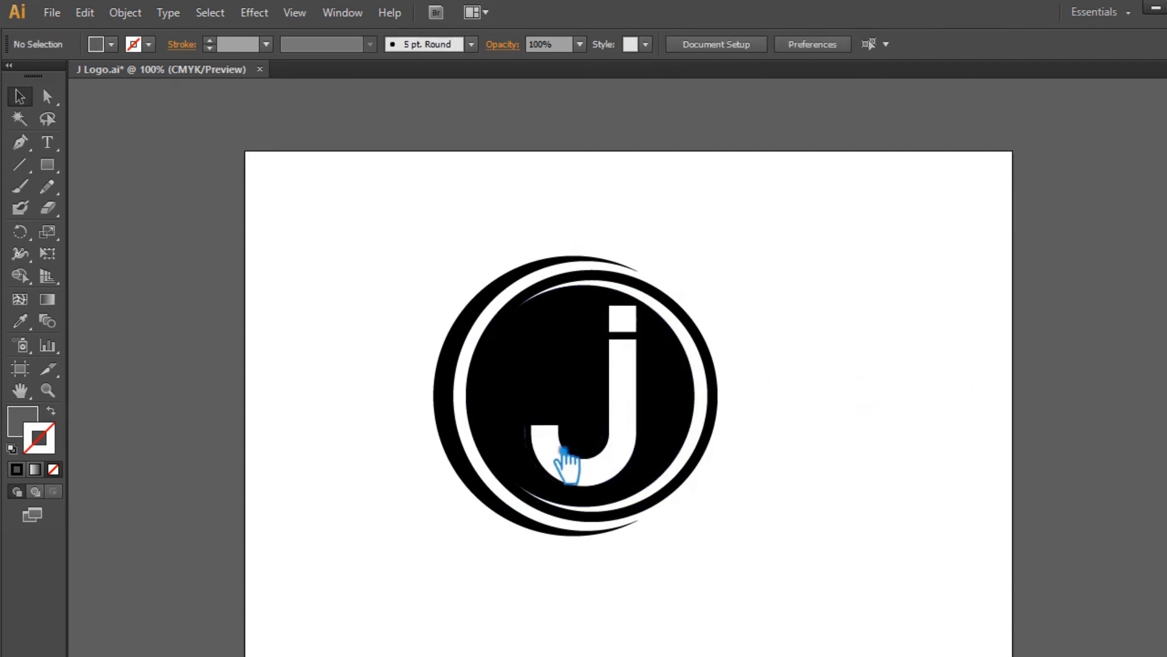
left_click(570, 463)
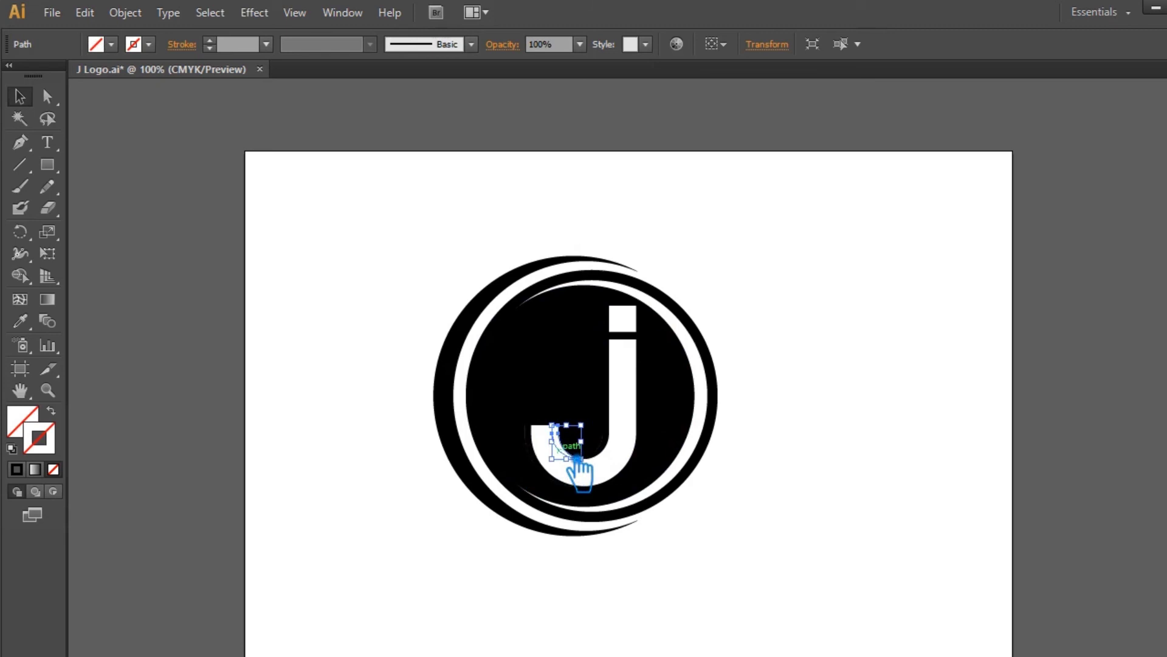
key("Delete")
Group the remaining black J shadow pieces together.
left_click(613, 451)
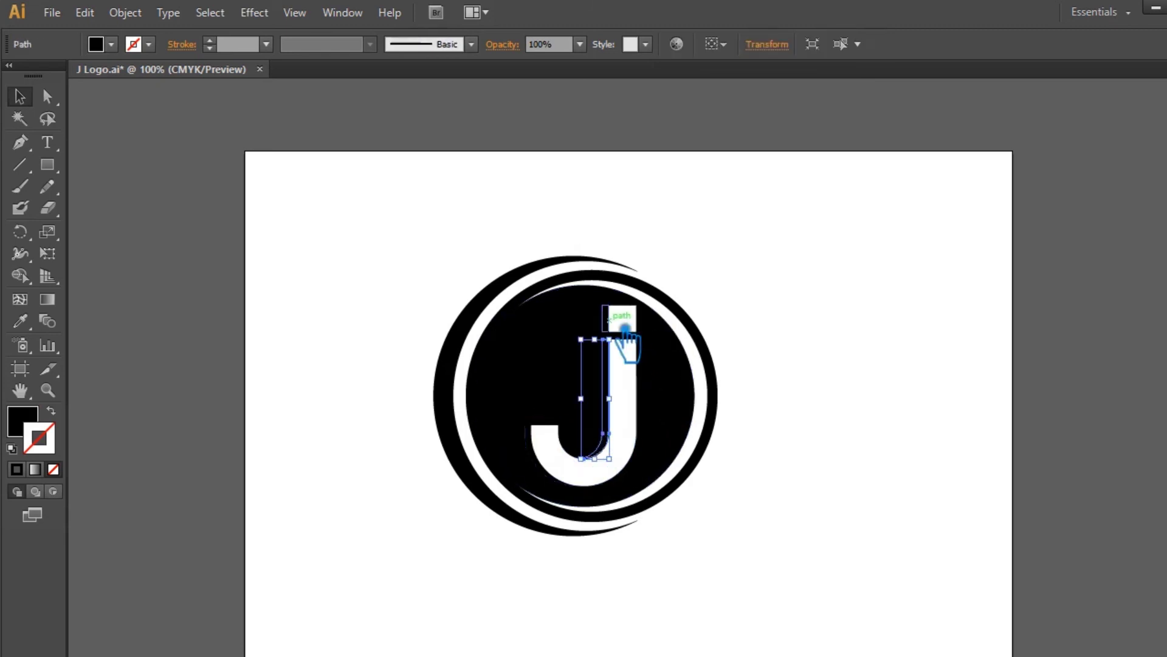
left_click(625, 328, "shift")
left_click(547, 456, "shift")
right_click(621, 379)
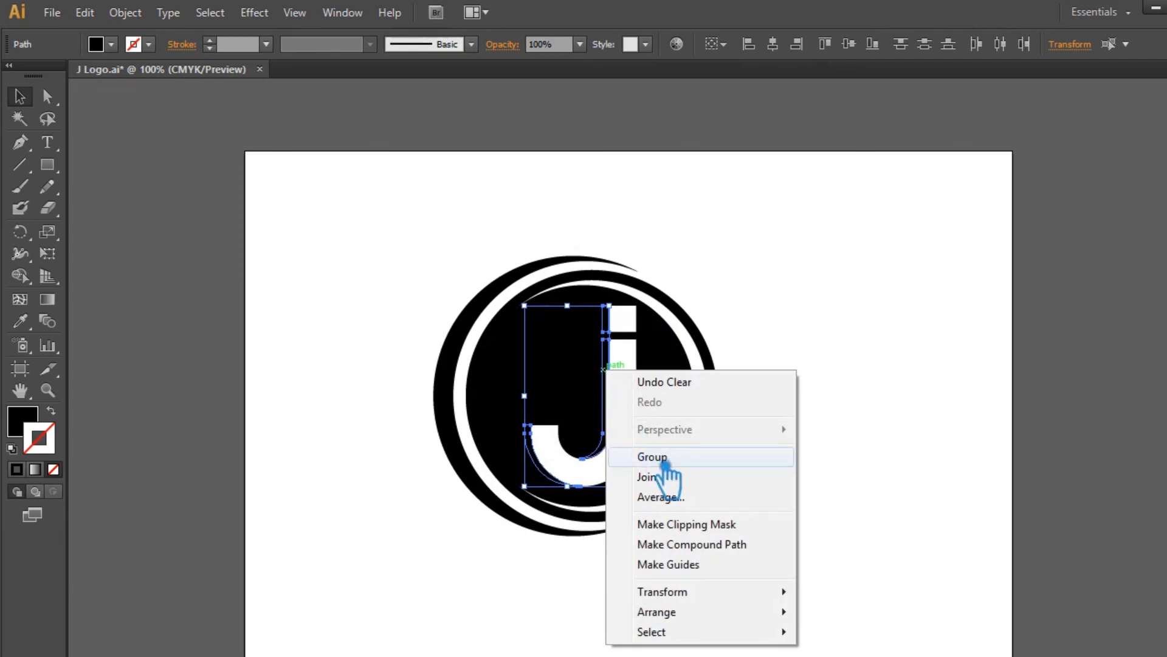
left_click(661, 458)
left_click(16, 429)
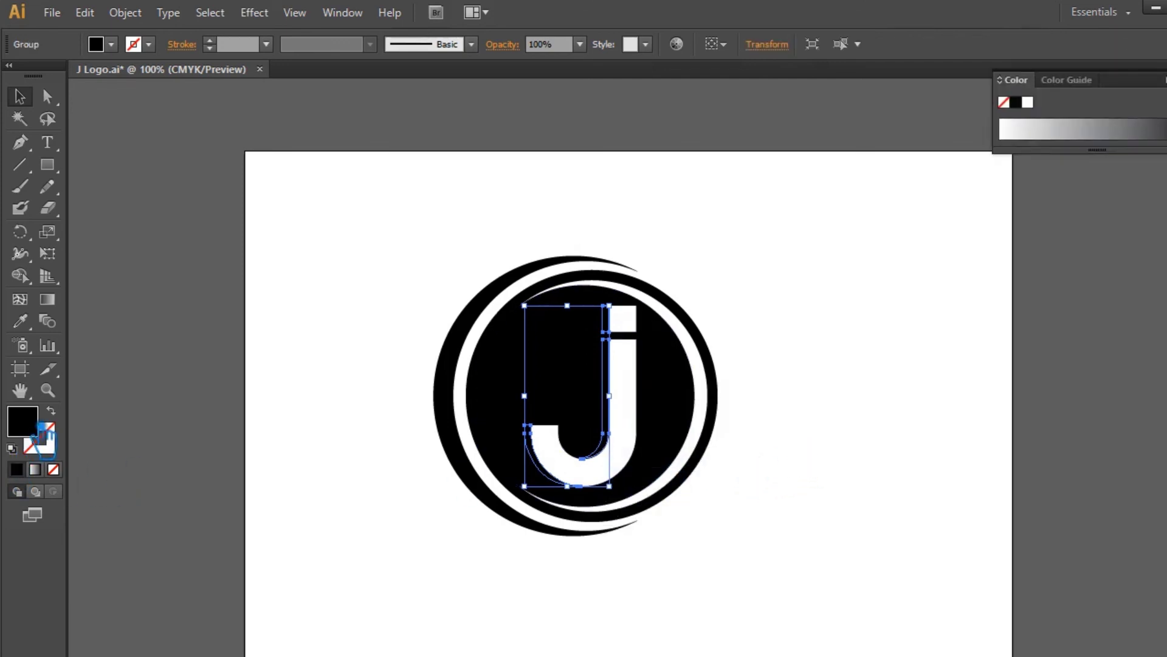
Fill the J shadow dark teal in the Color Picker and show colours as RGB.
double_click(18, 423)
left_click(929, 256)
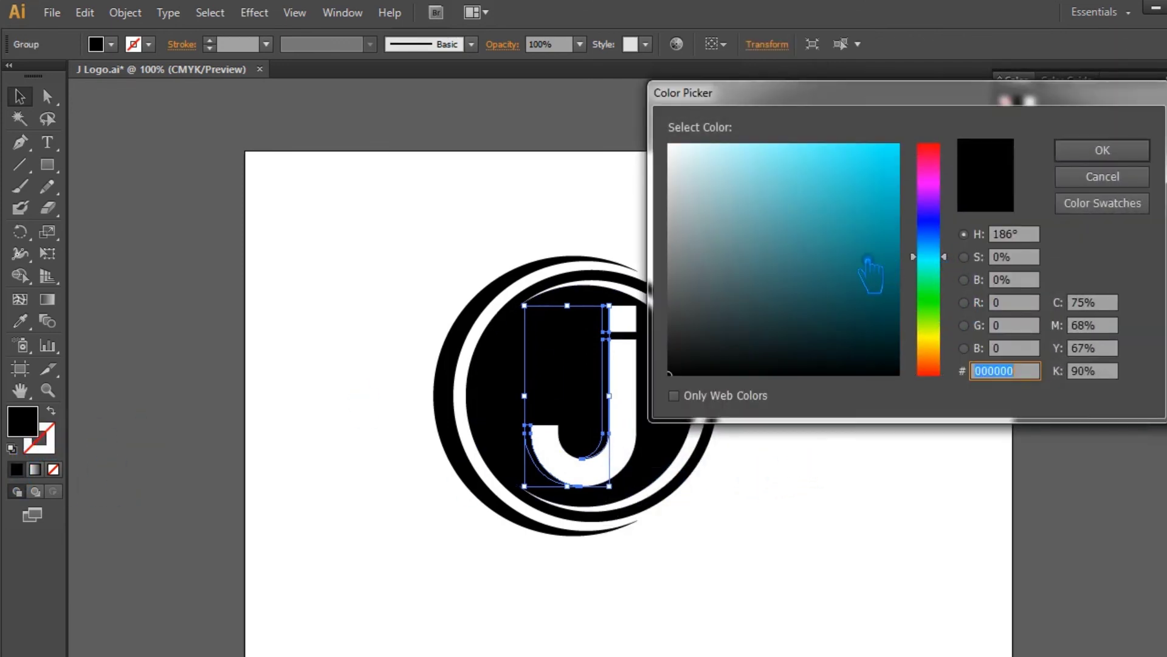
left_click(848, 252)
left_click(1102, 150)
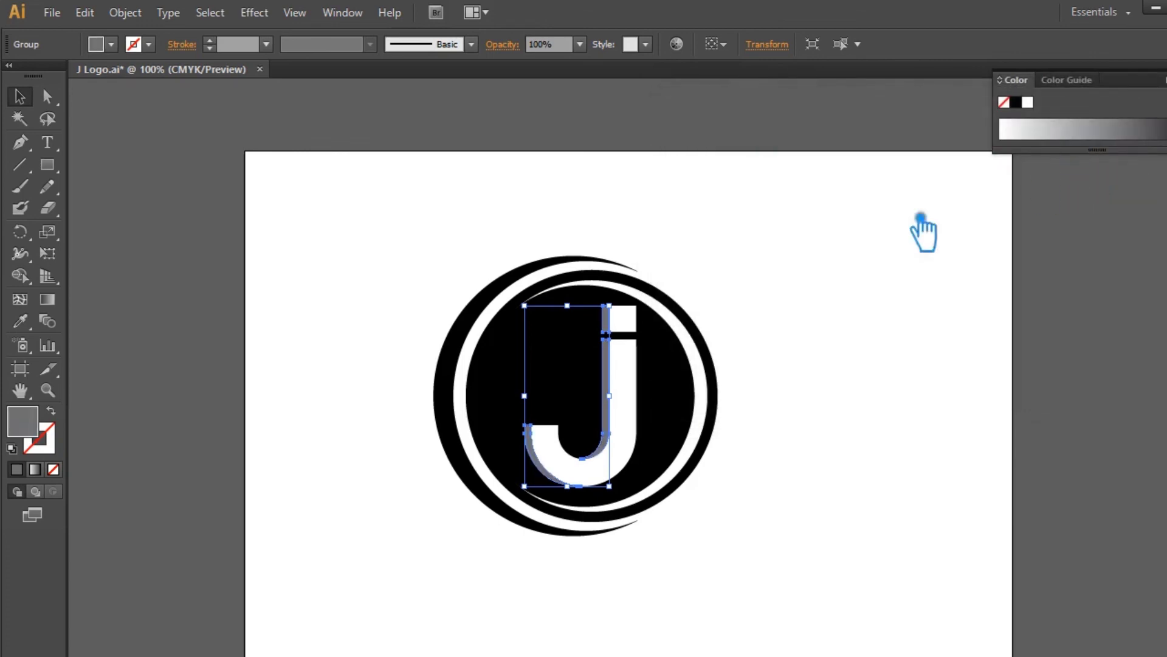
left_click(1162, 79)
left_click(1065, 131)
Give the circle behind the J the shadow's teal using the Eyedropper.
left_click(863, 274)
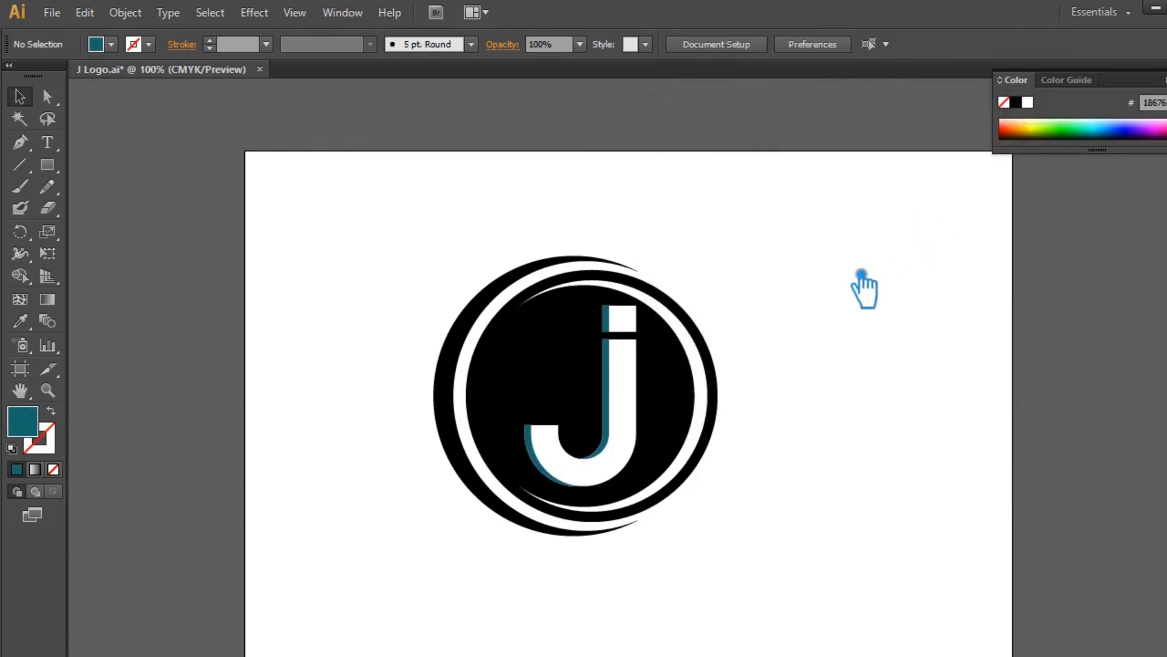
left_click(645, 395)
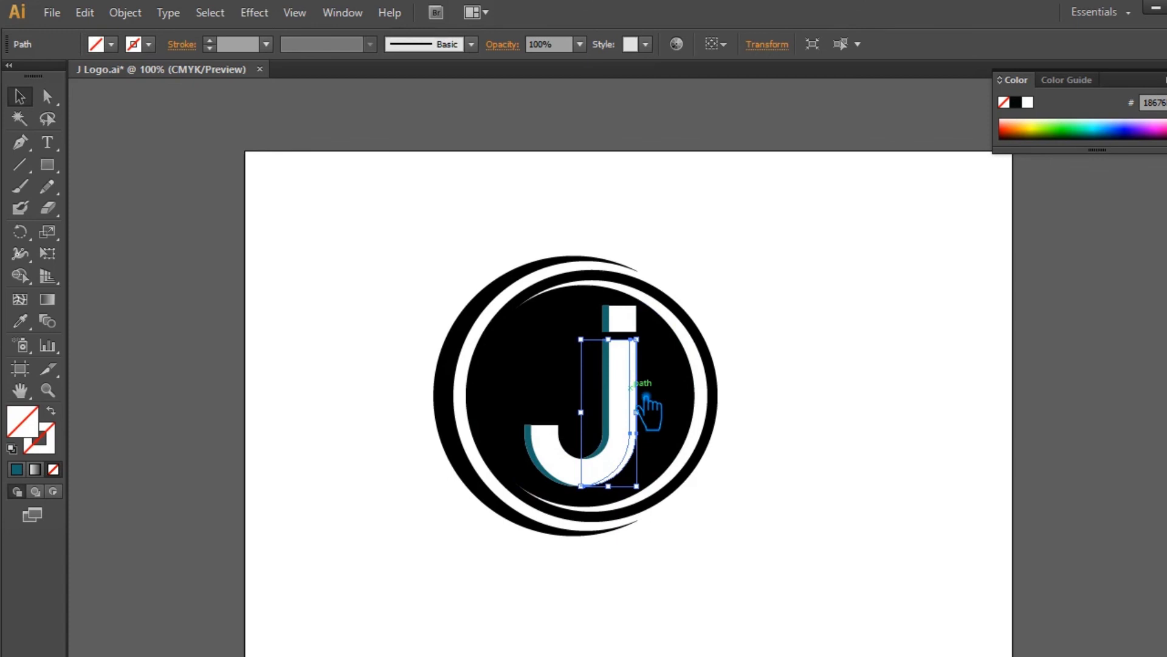
left_click(667, 395)
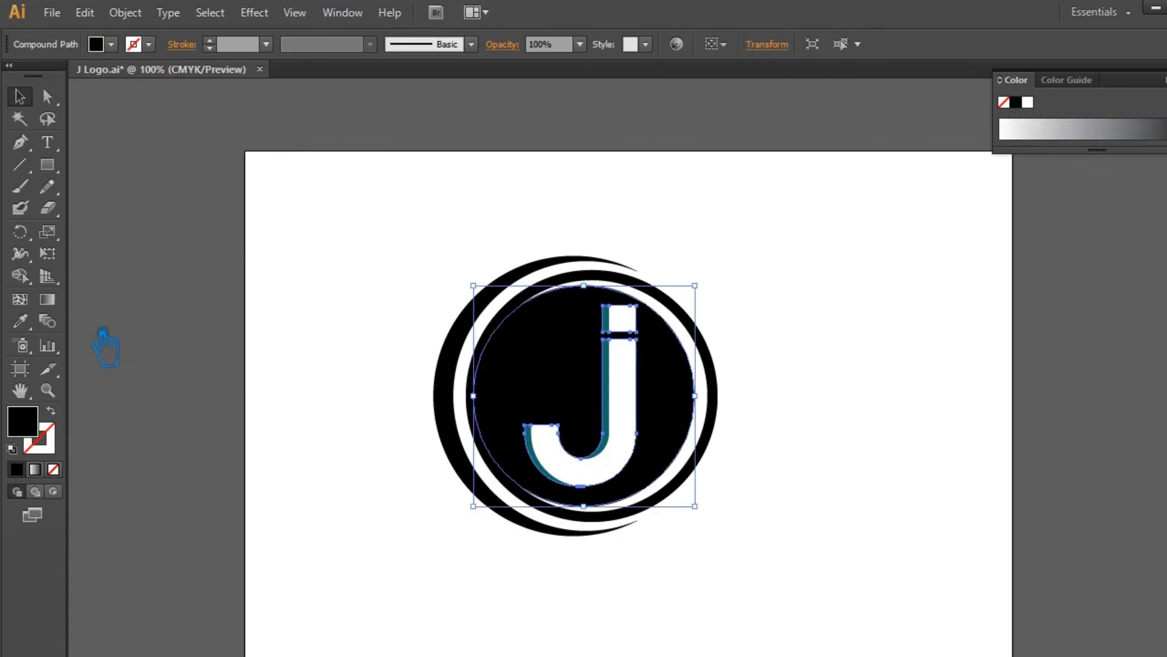
key("i")
left_click(608, 389)
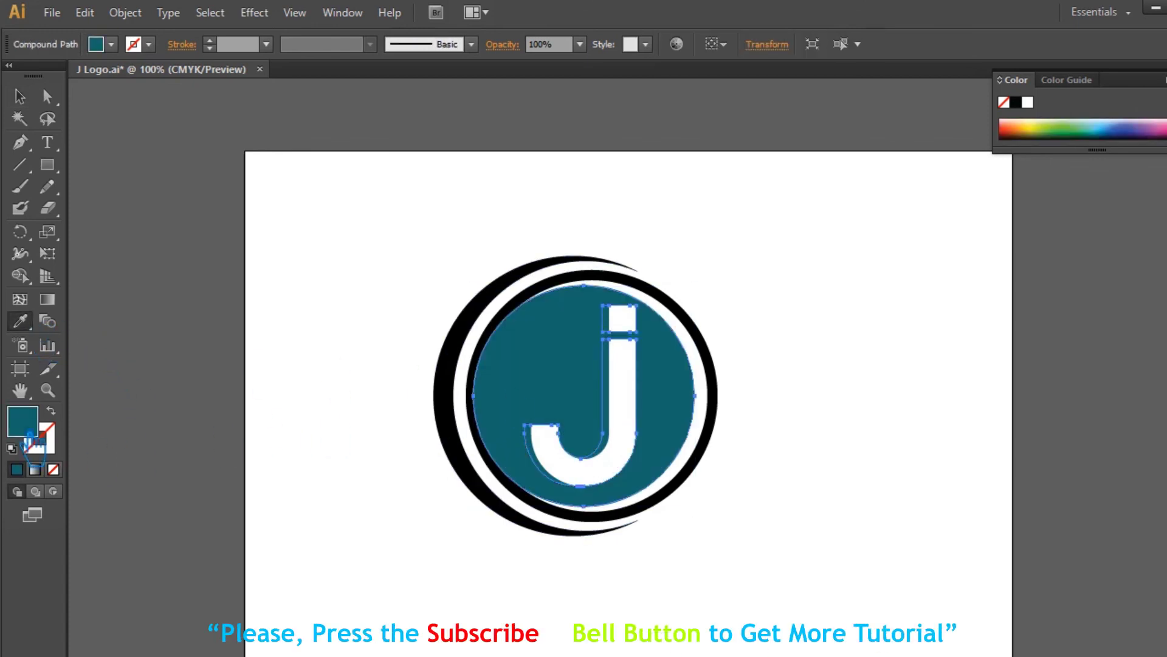
Change the inner circle's fill to a lighter teal.
double_click(27, 429)
left_click(836, 224)
left_click(1102, 150)
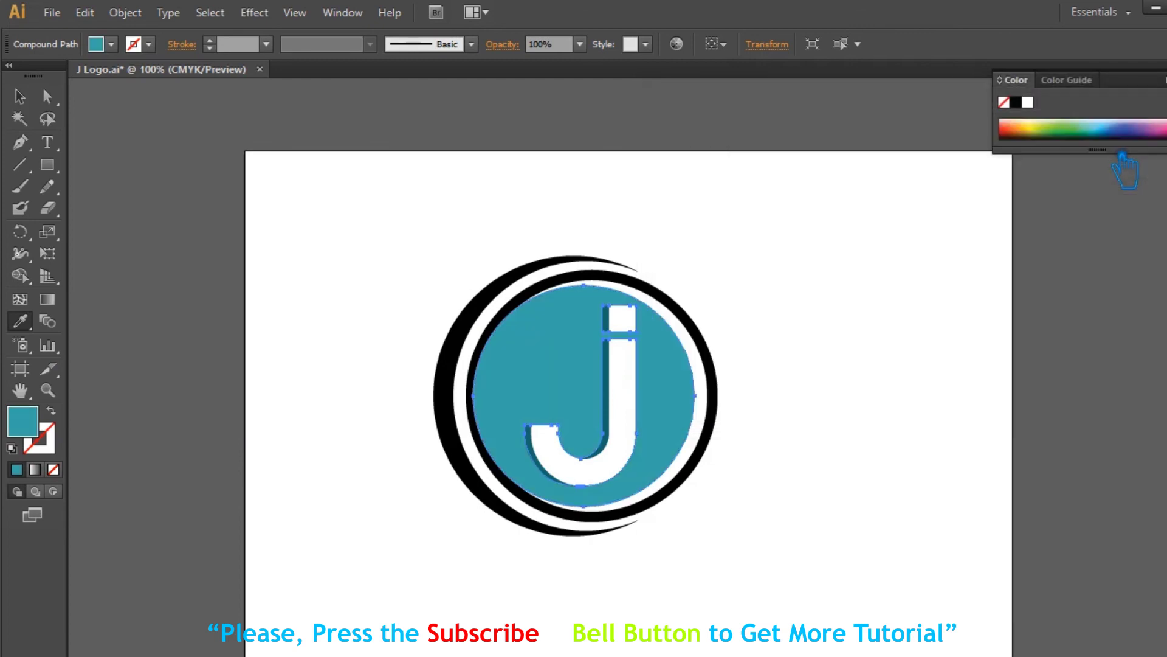
left_click(28, 104)
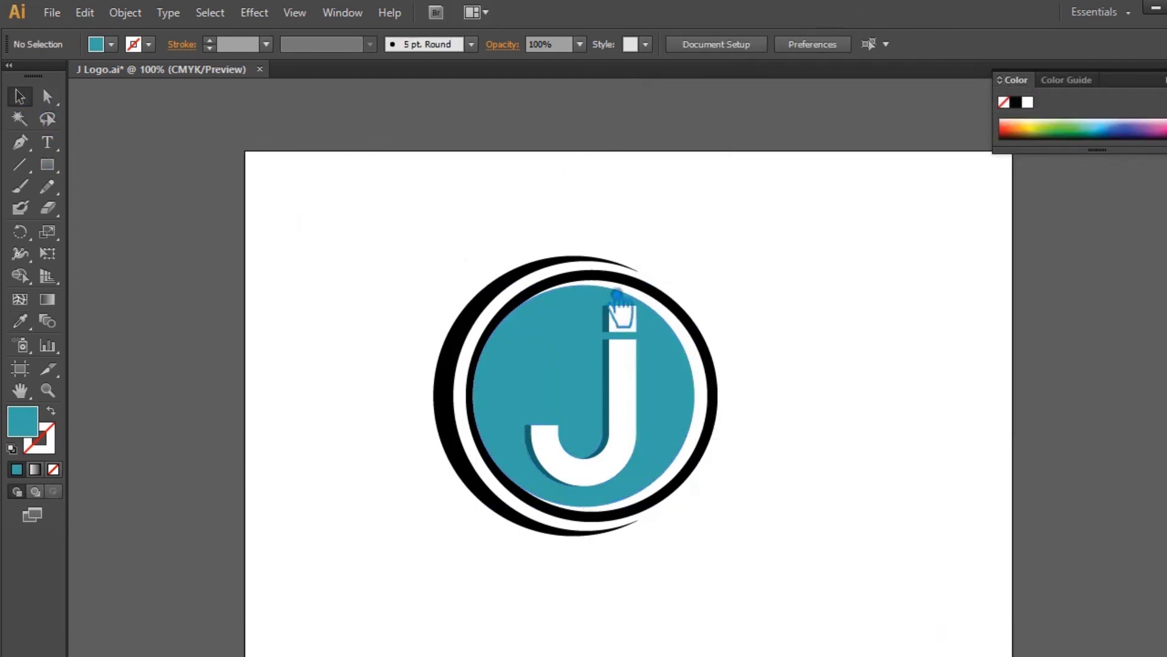
Recolour the black ring around the circle light blue.
left_click(713, 343)
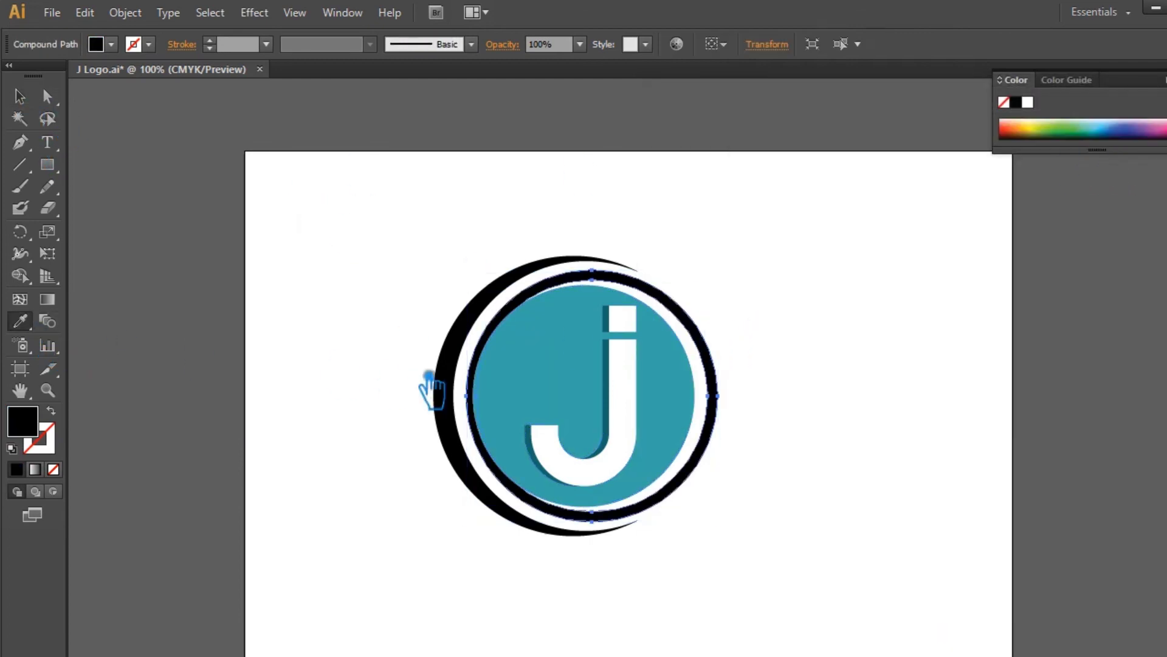
left_click(542, 372)
double_click(30, 426)
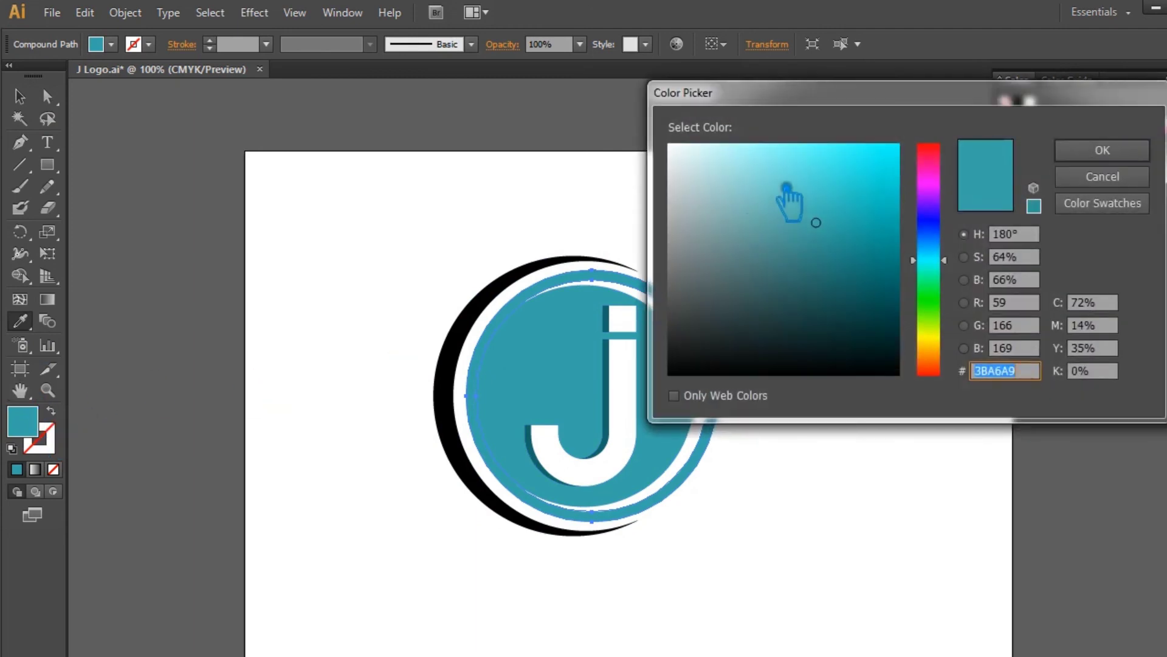
left_click(771, 175)
left_click(1102, 150)
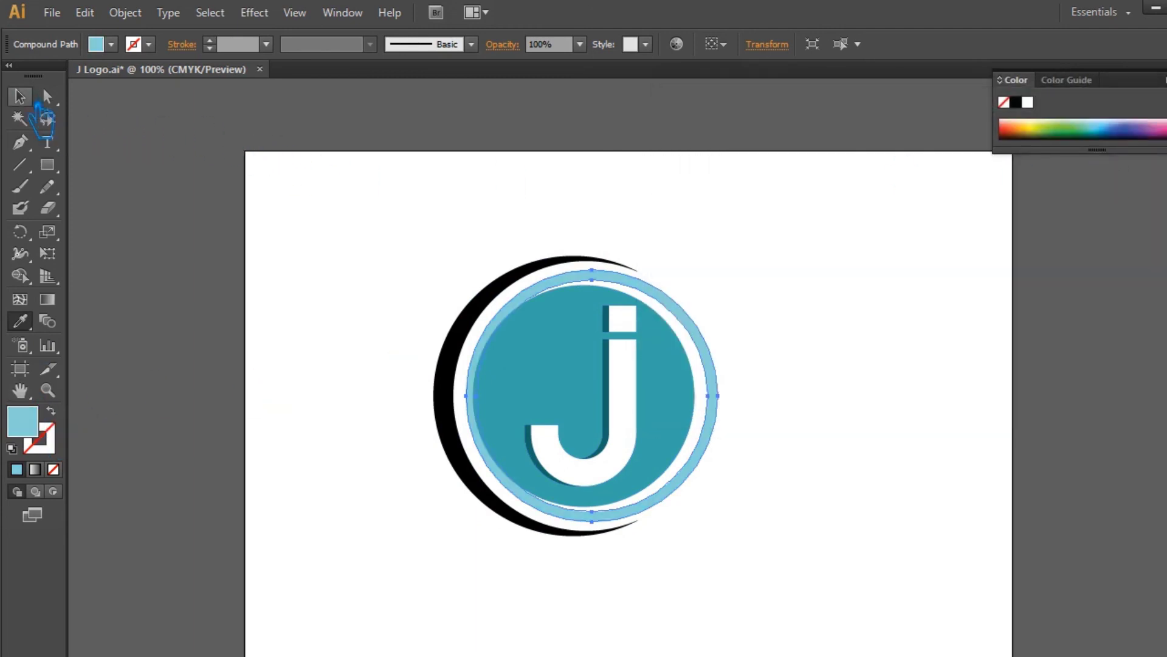
Apply teal to the black outer crescent with the Eyedropper.
left_click(442, 400)
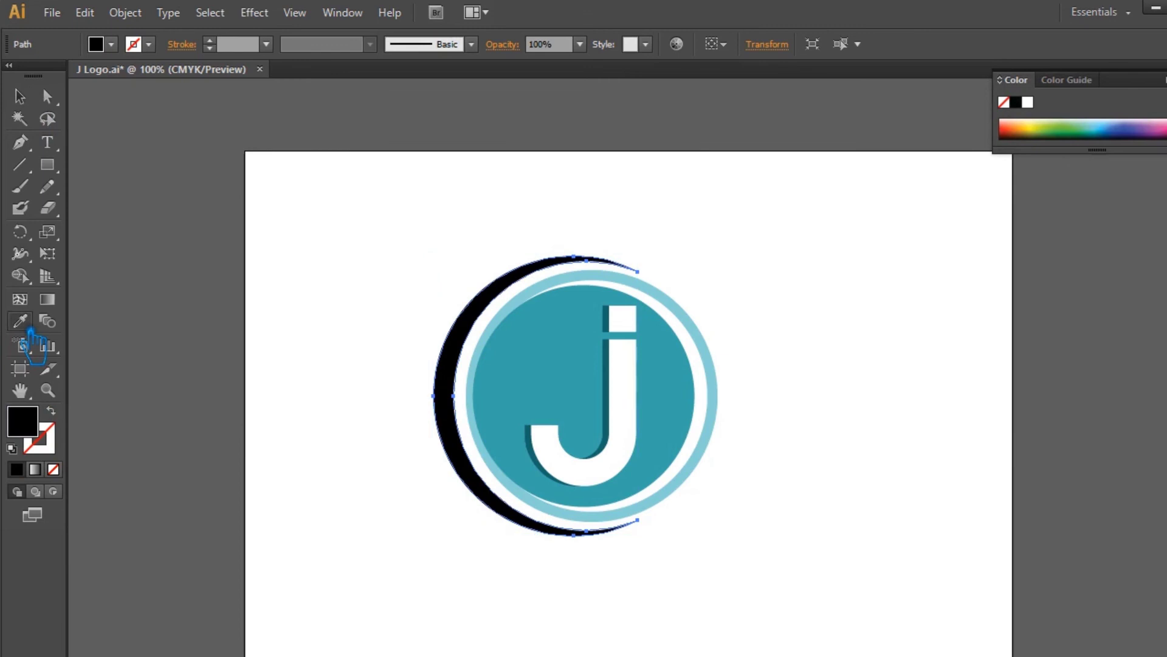
left_click(622, 396)
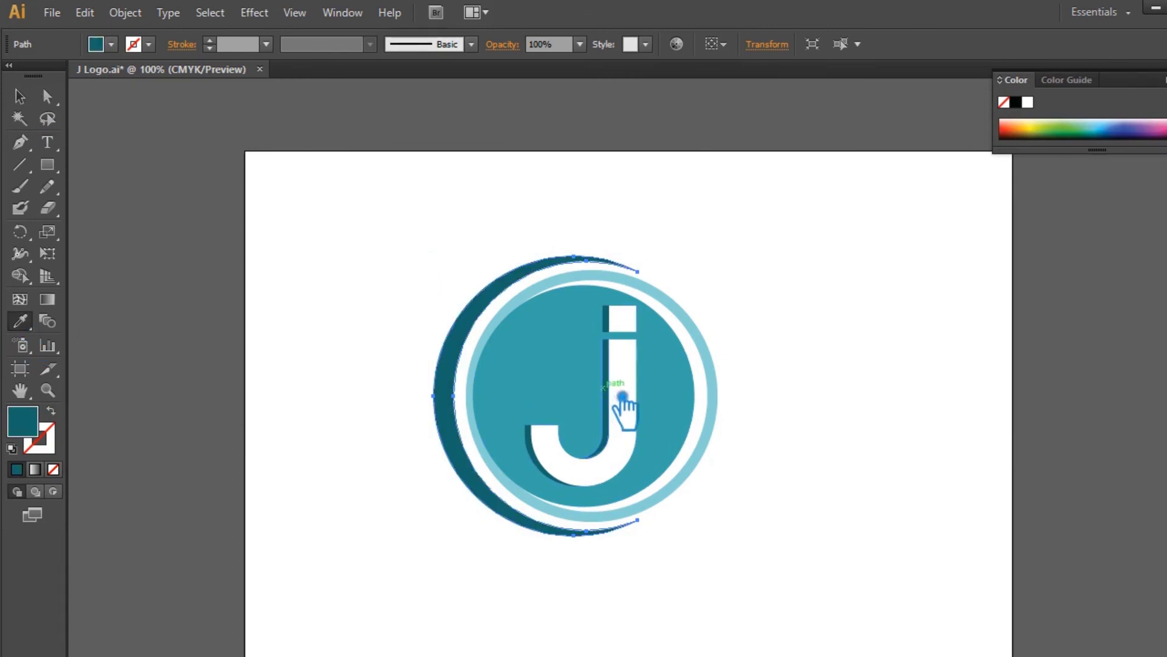
left_click(20, 96)
left_click(513, 326)
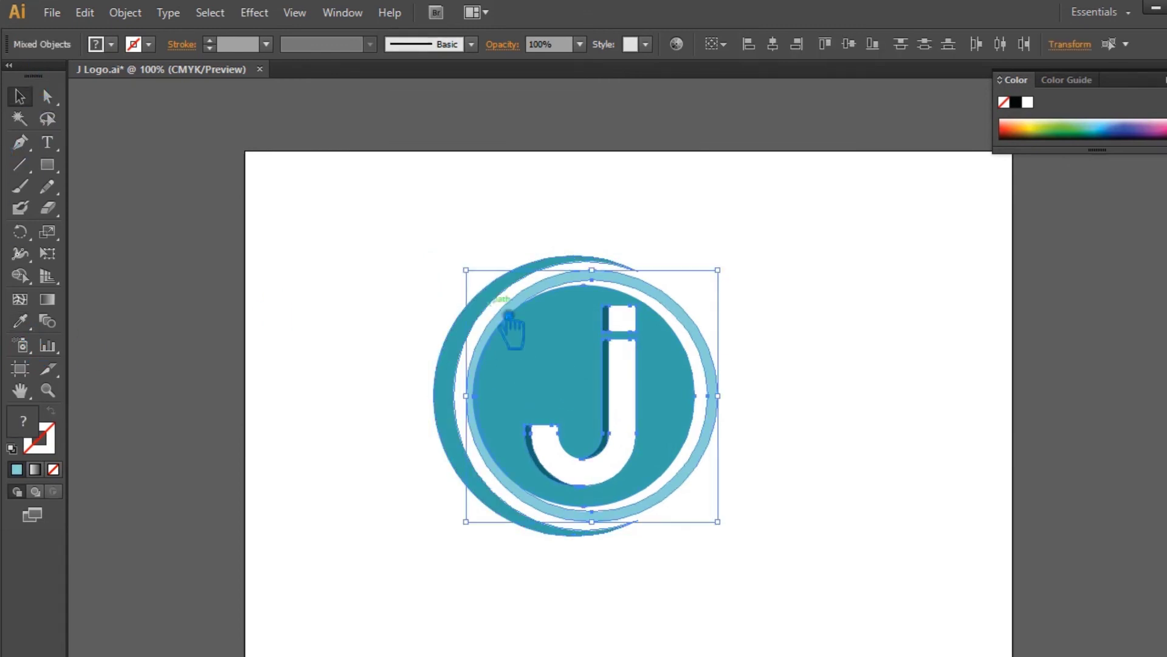
Centre the teal circle, light-blue ring and J both horizontally and vertically.
left_click(773, 44)
left_click(849, 44)
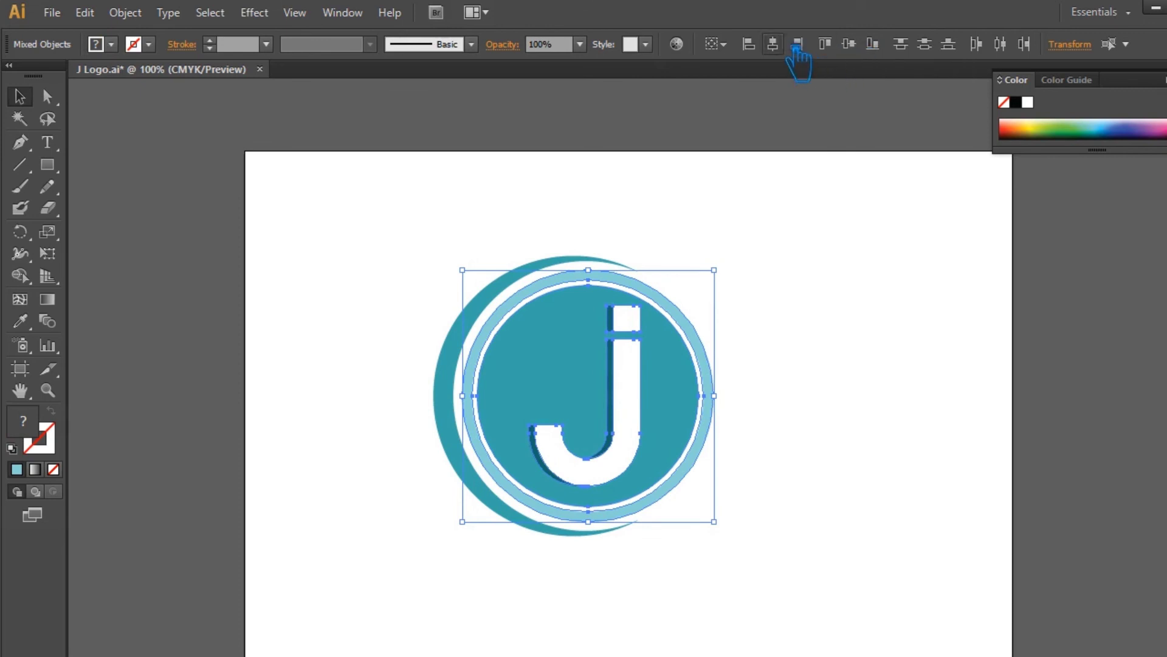
left_click(883, 281)
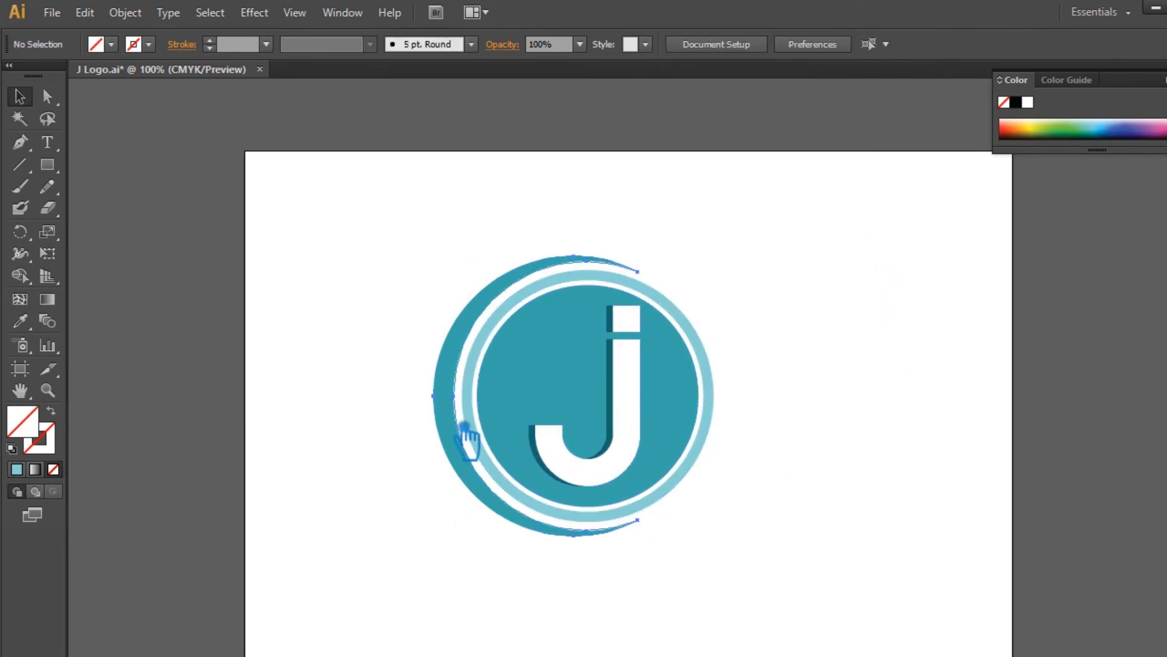
left_click(462, 431)
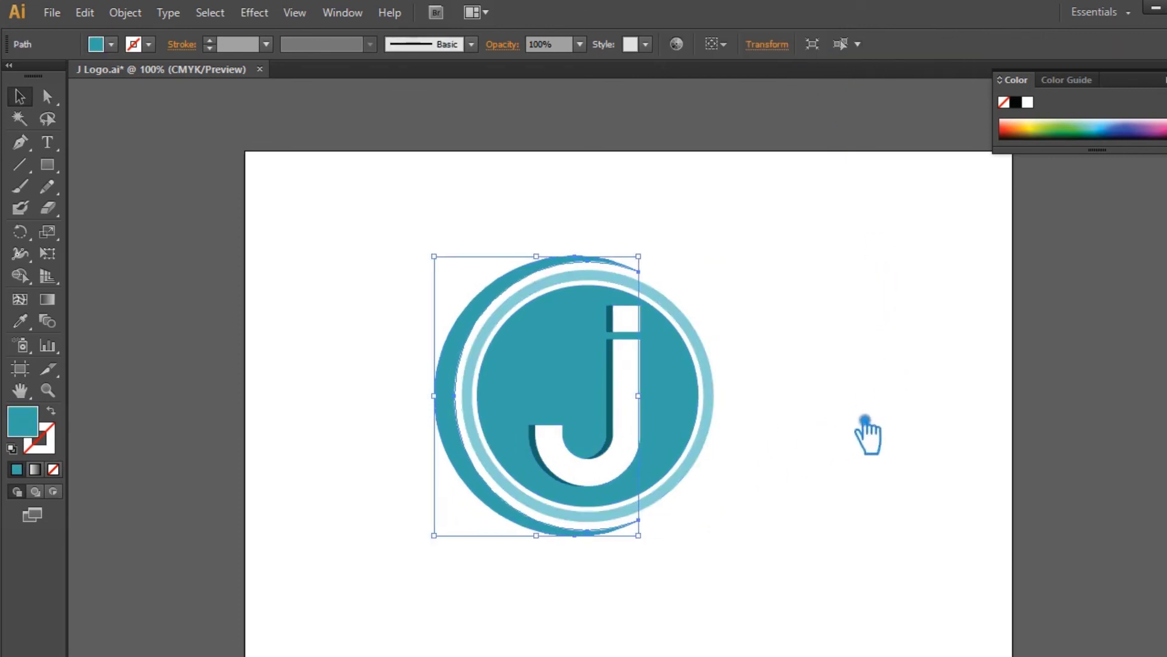